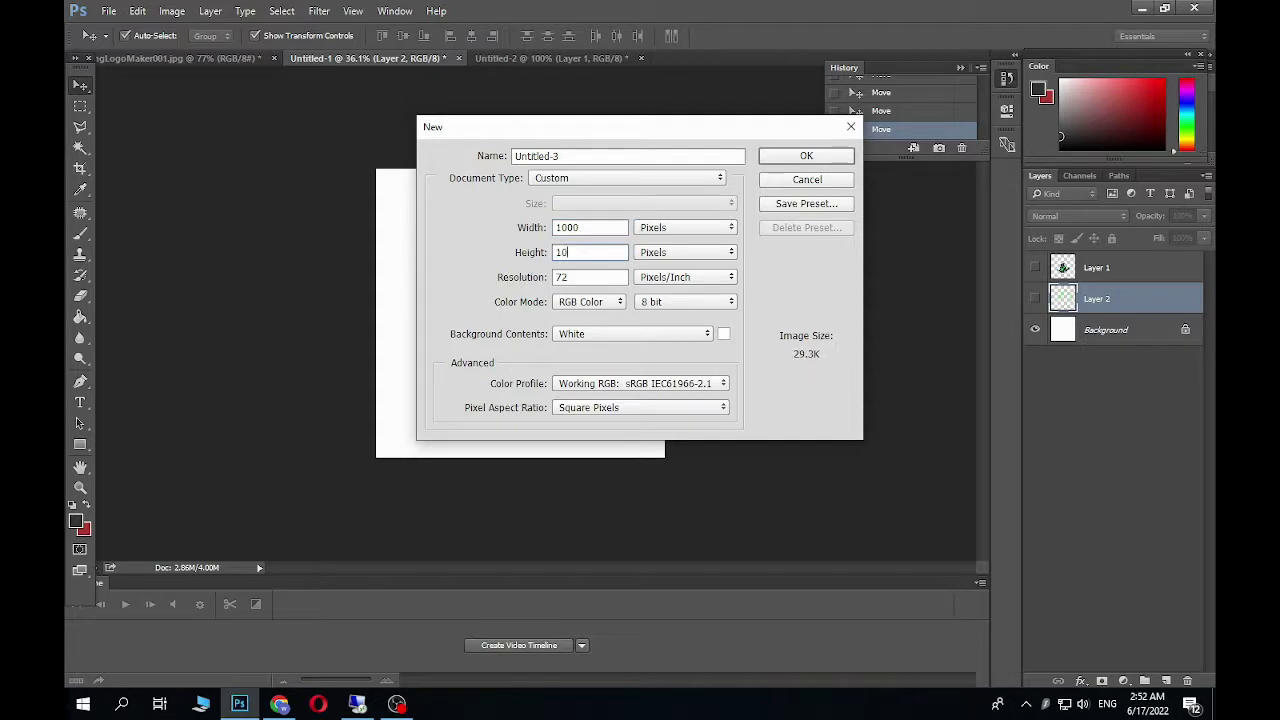
Create a white 1000 × 1000 px document and place the green character artwork from Untitled-2 on its canvas.
{"action": "key", "text": "Return"}
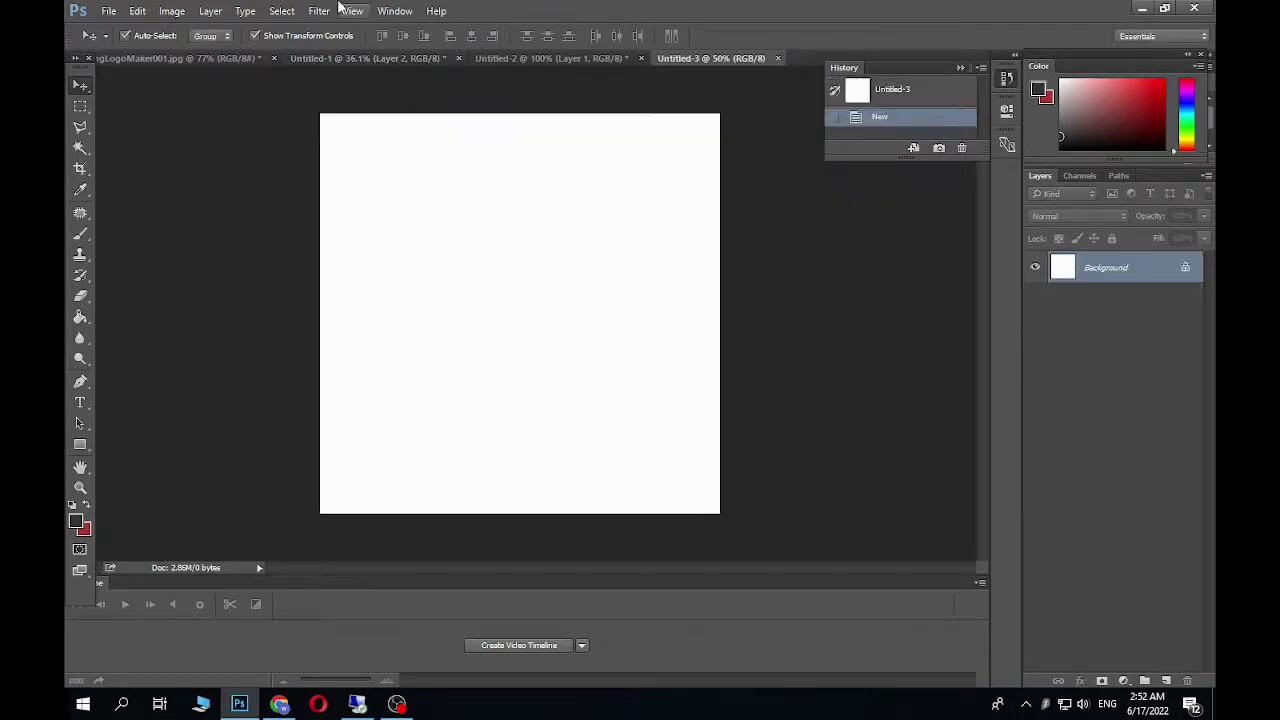
{"action": "left_click", "coordinate": [218, 56]}
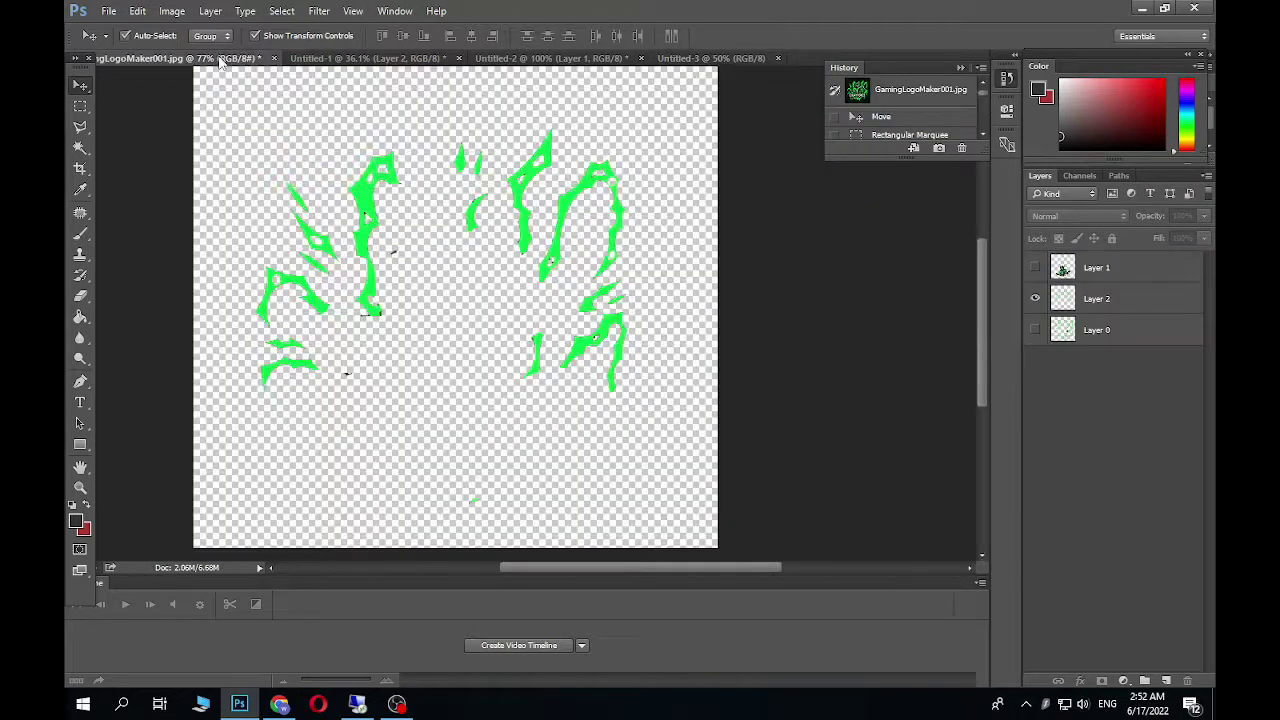
{"action": "left_click", "coordinate": [353, 59]}
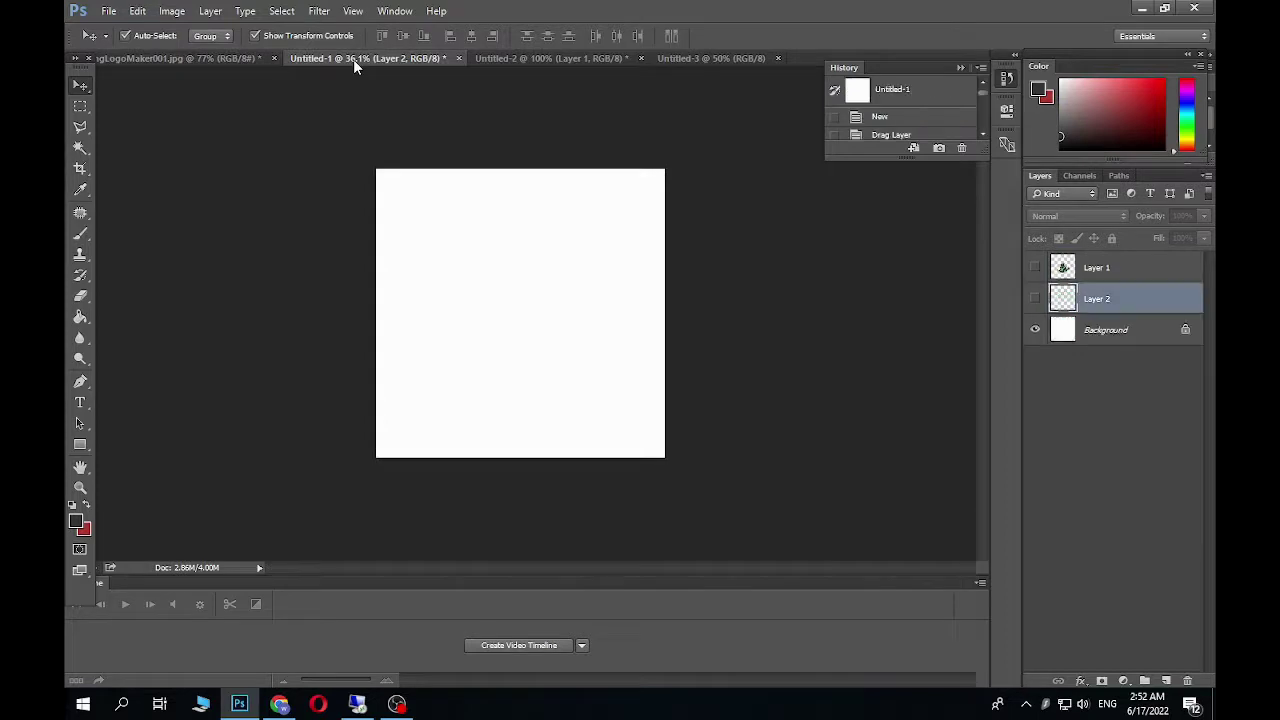
{"action": "left_click", "coordinate": [494, 55]}
{"action": "left_click_drag", "start_coordinate": [508, 94], "coordinate": [545, 309]}
Recolor the character on Layer 1 to red using Hue/Saturation with hue -135 and slightly reduced saturation.
{"action": "scroll", "coordinate": [639, 304], "scroll_direction": "up", "scroll_amount": 2}
{"action": "scroll", "coordinate": [639, 304], "scroll_direction": "up", "scroll_amount": 4}
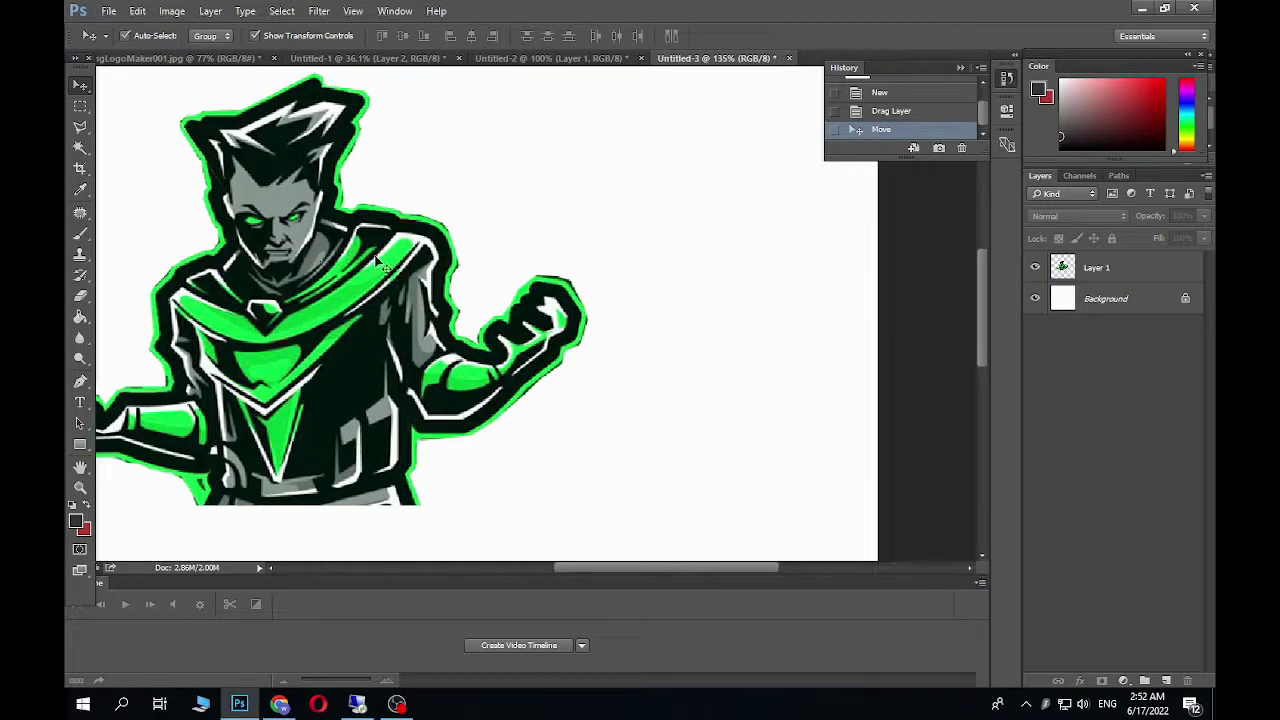
{"action": "scroll", "coordinate": [380, 275], "scroll_direction": "down", "scroll_amount": 6}
{"action": "scroll", "coordinate": [380, 278], "scroll_direction": "up", "scroll_amount": 2}
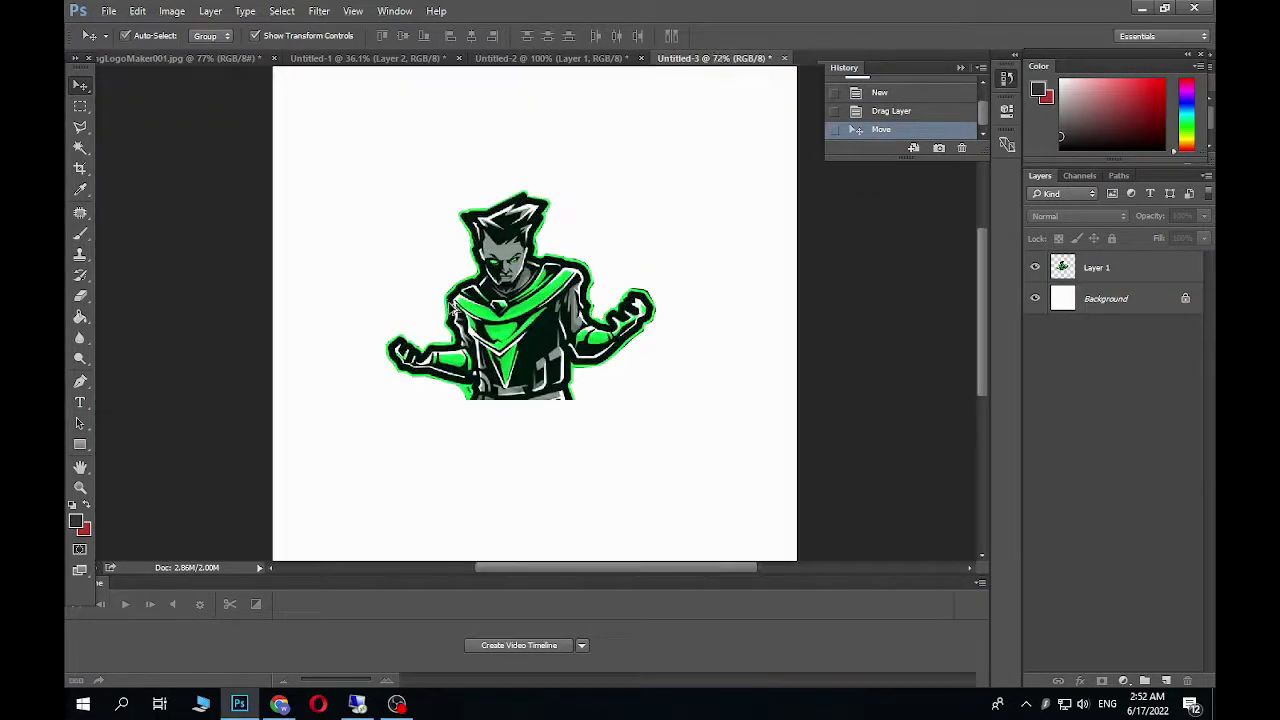
{"action": "scroll", "coordinate": [459, 336], "scroll_direction": "down", "scroll_amount": 1}
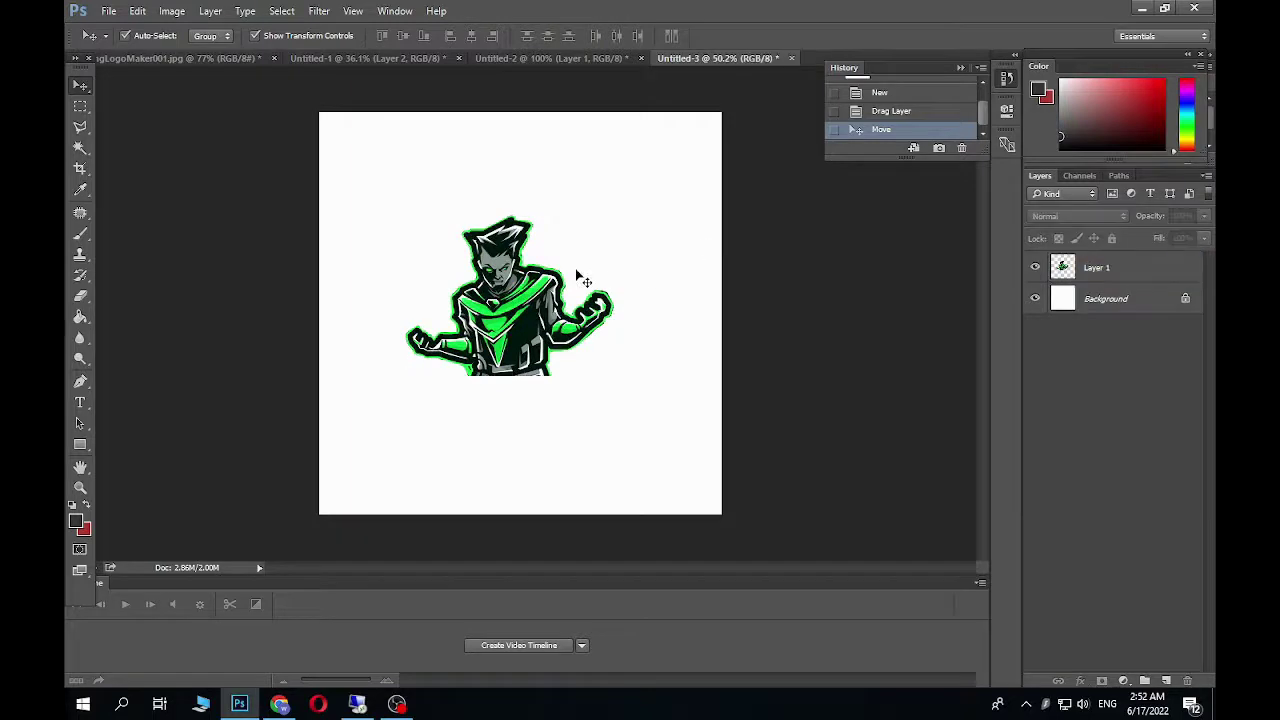
{"action": "scroll", "coordinate": [507, 260], "scroll_direction": "down", "scroll_amount": 1}
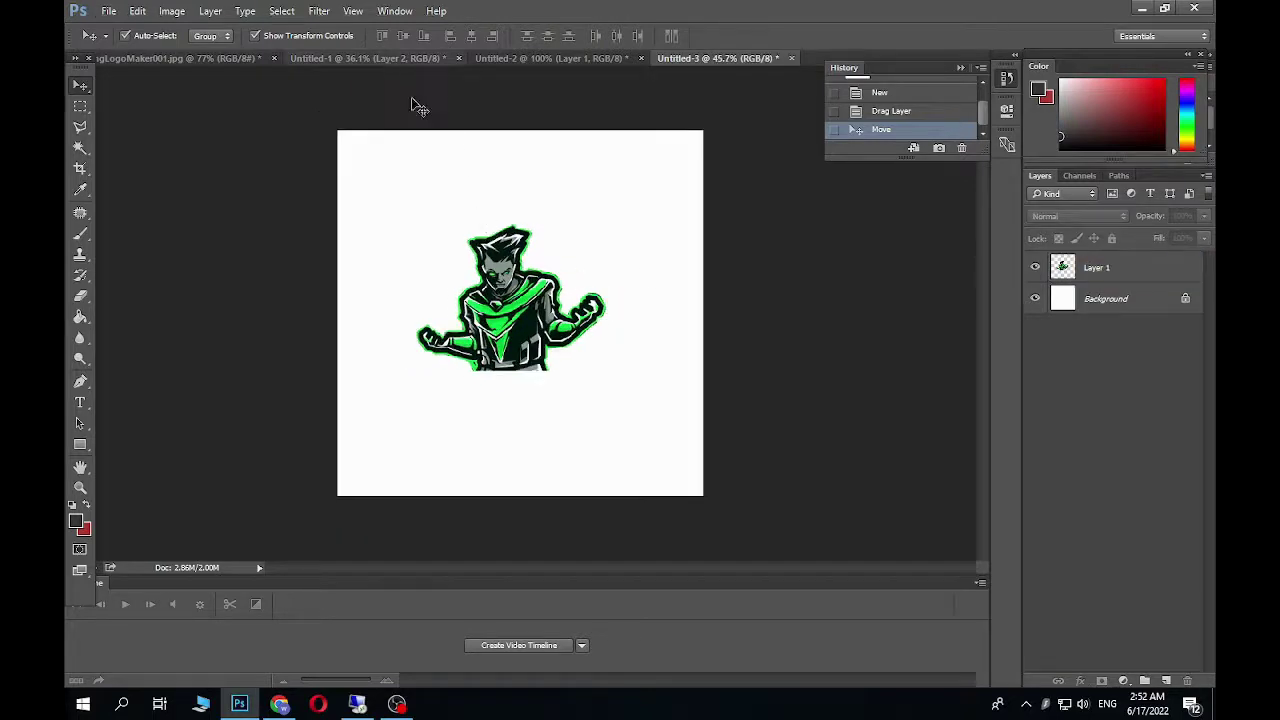
{"action": "left_click", "coordinate": [548, 318]}
{"action": "scroll", "coordinate": [510, 300], "scroll_direction": "up", "scroll_amount": 2}
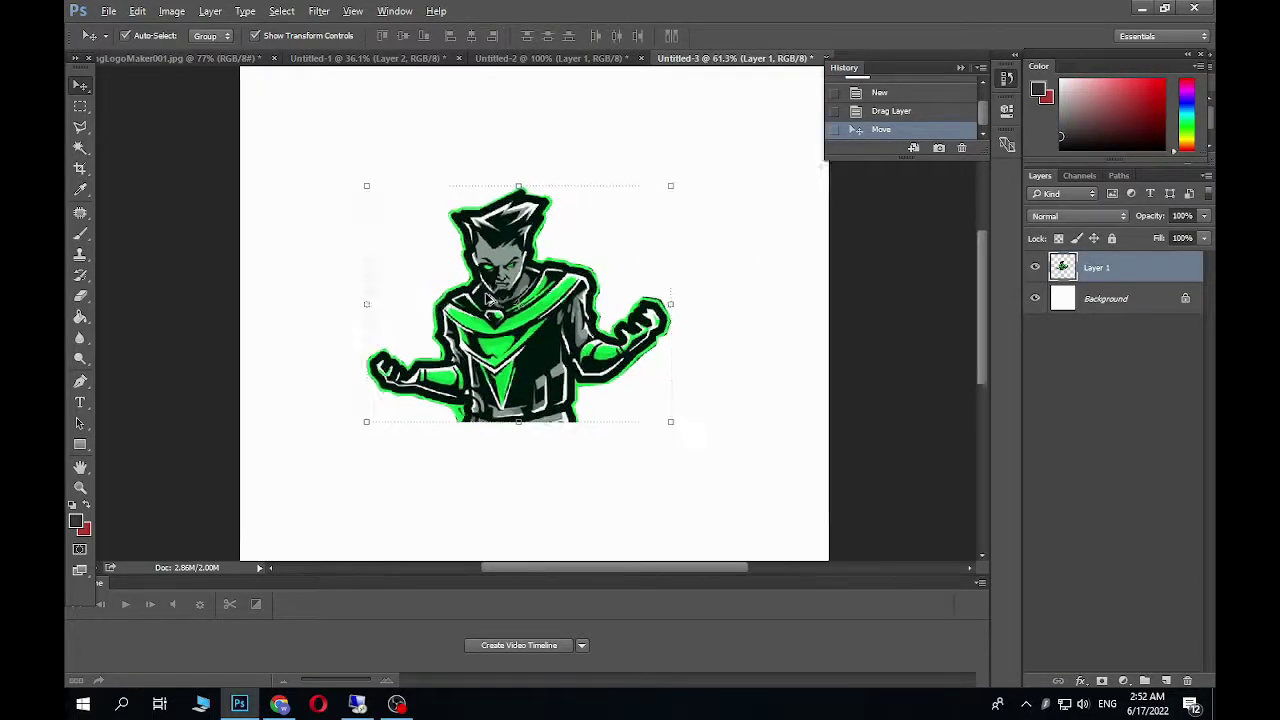
{"action": "scroll", "coordinate": [490, 298], "scroll_direction": "down", "scroll_amount": 2}
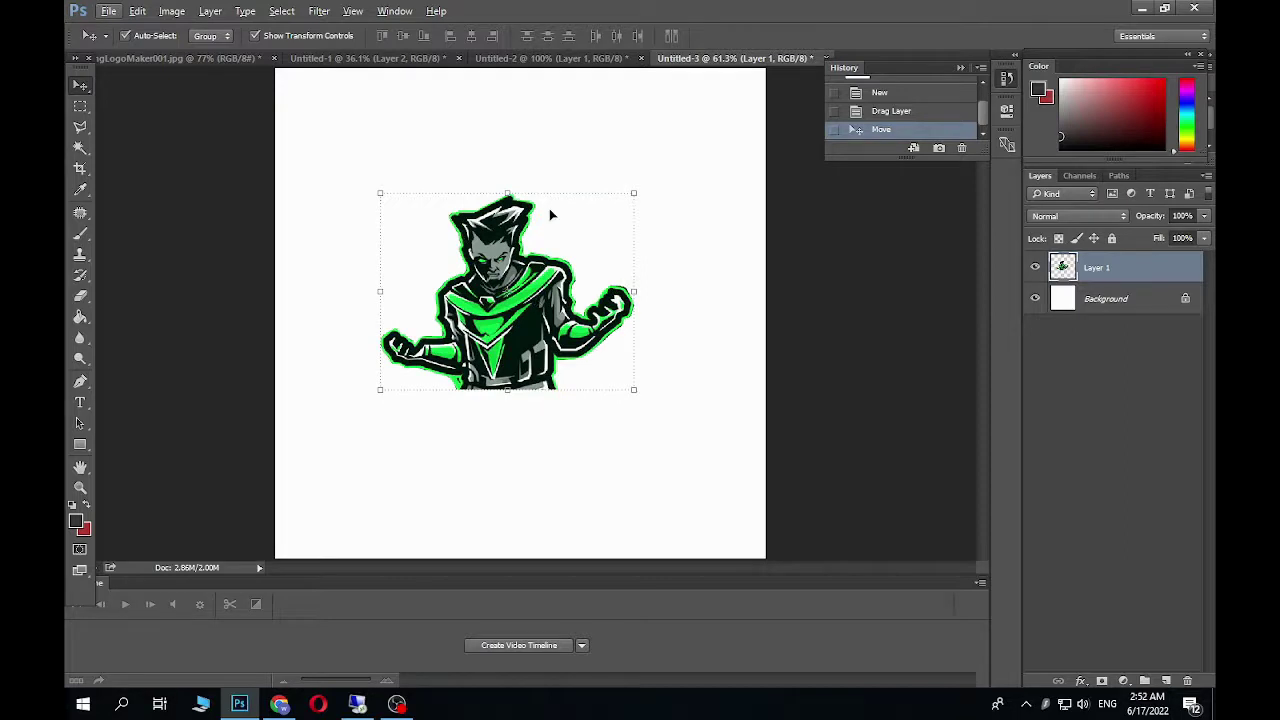
{"action": "key", "text": "ctrl+u"}
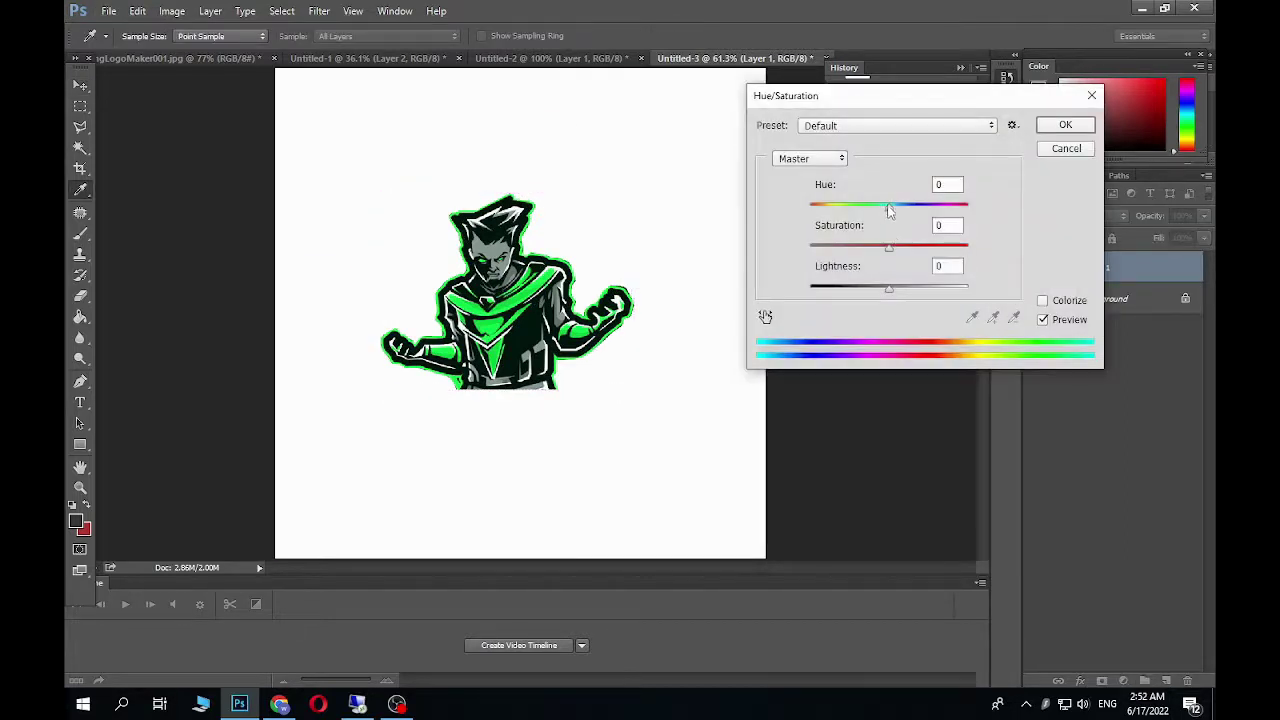
{"action": "left_click_drag", "start_coordinate": [889, 209], "coordinate": [826, 220]}
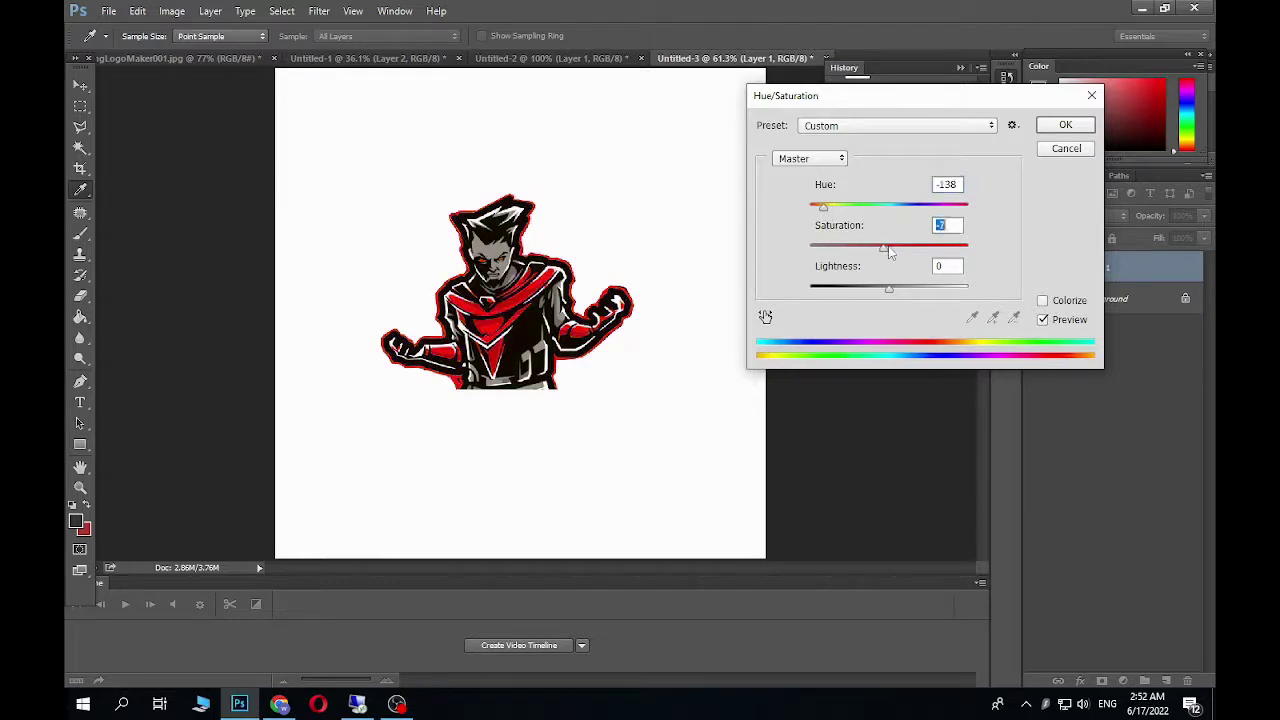
{"action": "left_click_drag", "start_coordinate": [821, 205], "coordinate": [825, 234]}
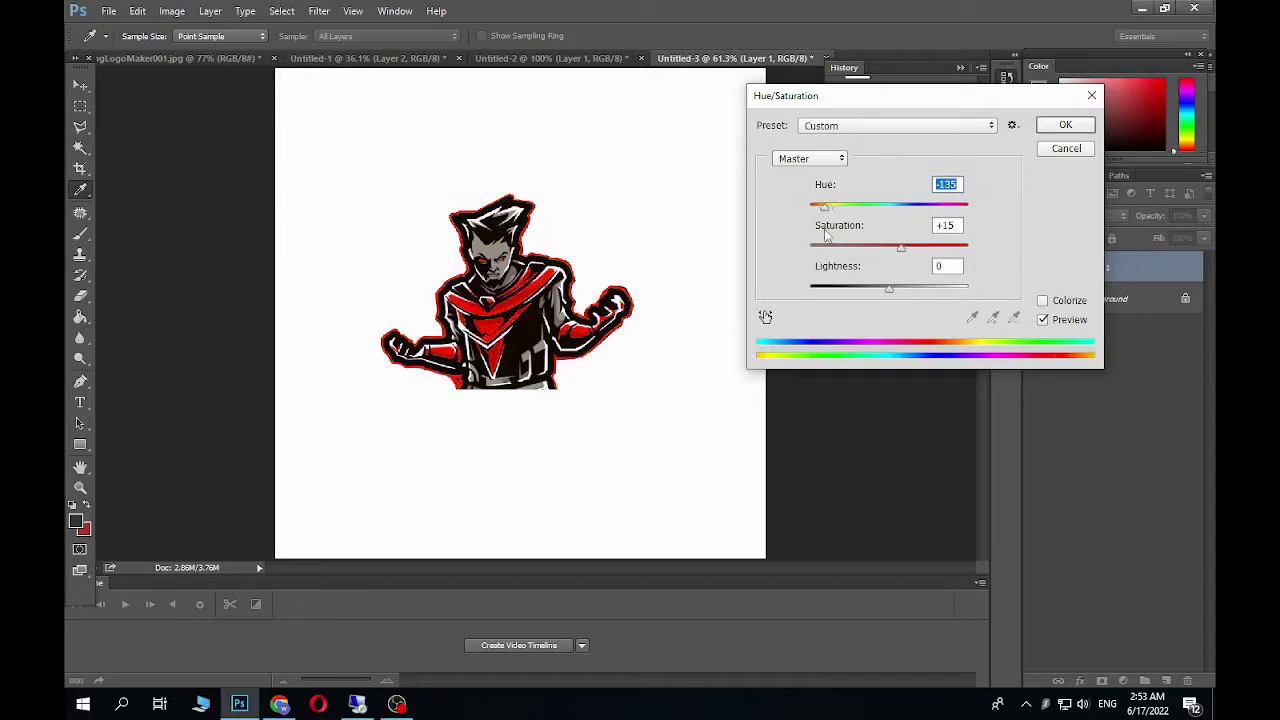
{"action": "left_click_drag", "start_coordinate": [903, 250], "coordinate": [876, 250]}
{"action": "left_click", "coordinate": [1061, 130]}
Move the red character slightly higher on the canvas.
{"action": "scroll", "coordinate": [570, 292], "scroll_direction": "down", "scroll_amount": 5}
{"action": "scroll", "coordinate": [560, 292], "scroll_direction": "up", "scroll_amount": 5}
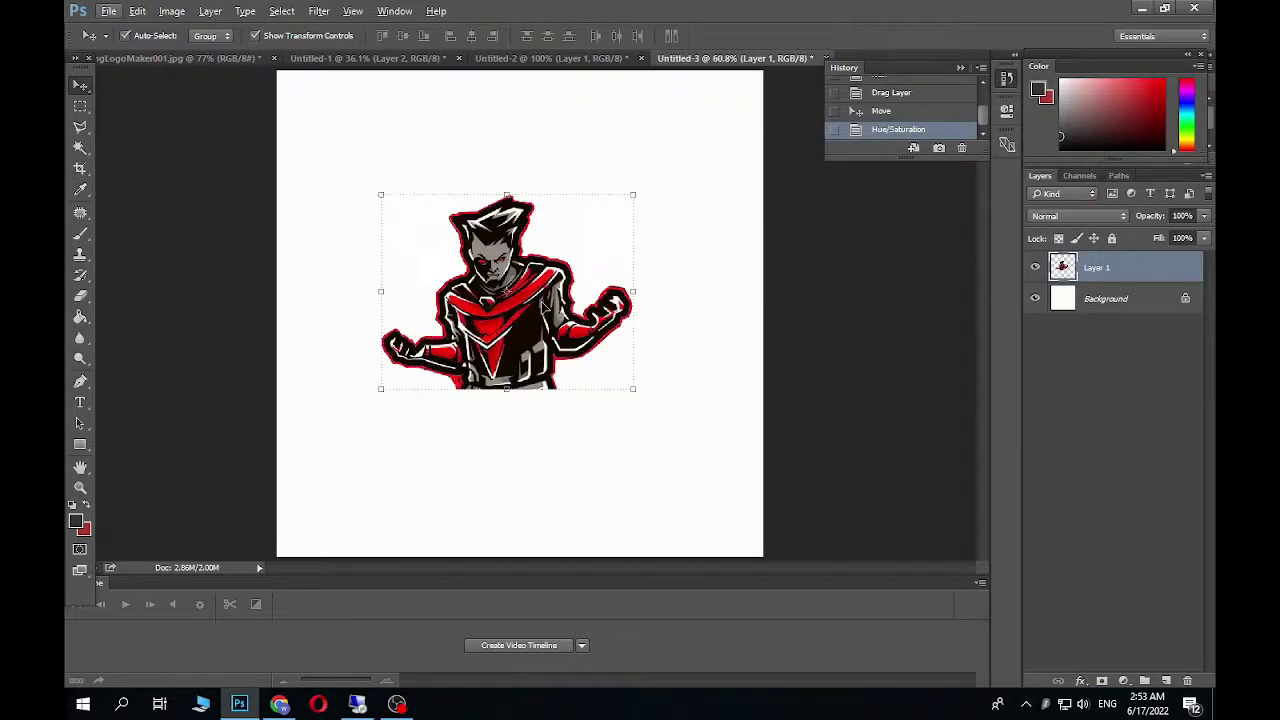
{"action": "left_click_drag", "start_coordinate": [557, 292], "coordinate": [556, 277]}
{"action": "scroll", "coordinate": [672, 320], "scroll_direction": "down", "scroll_amount": 3}
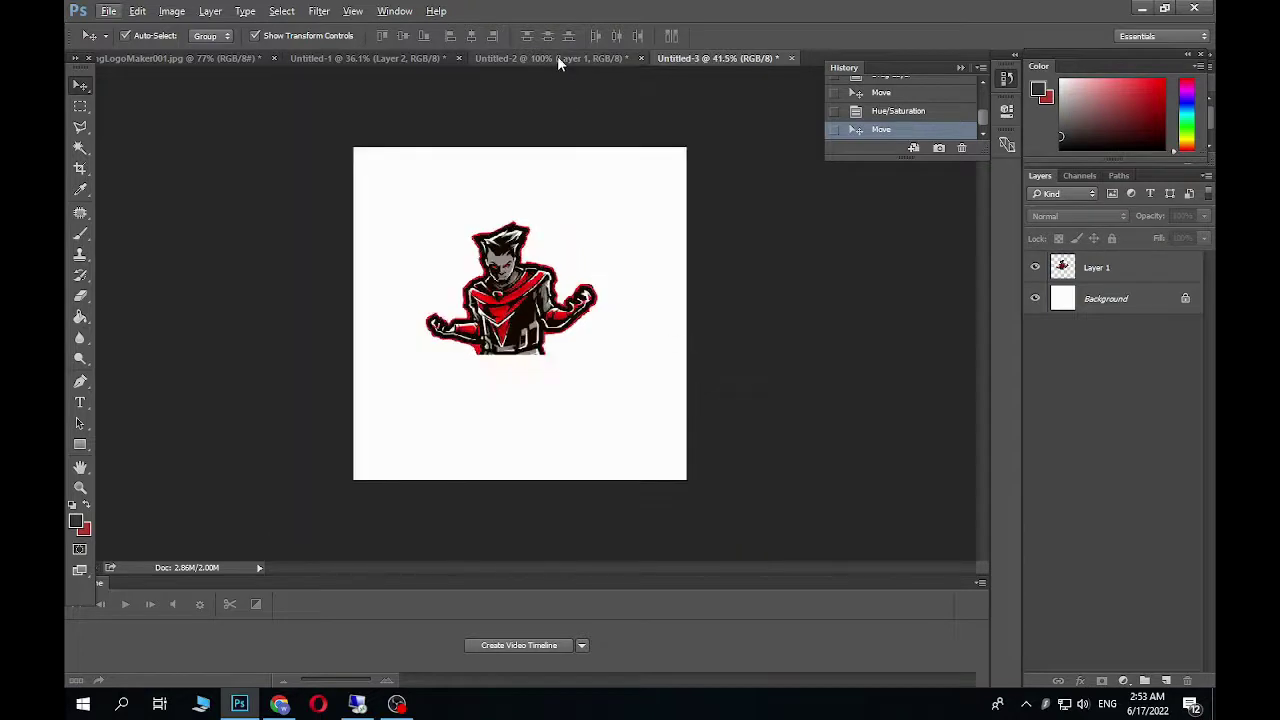
Bring the green lightning artwork from GamingLogoMaker001.jpg into the Untitled-3 document.
{"action": "left_click", "coordinate": [557, 58]}
{"action": "left_click", "coordinate": [345, 60]}
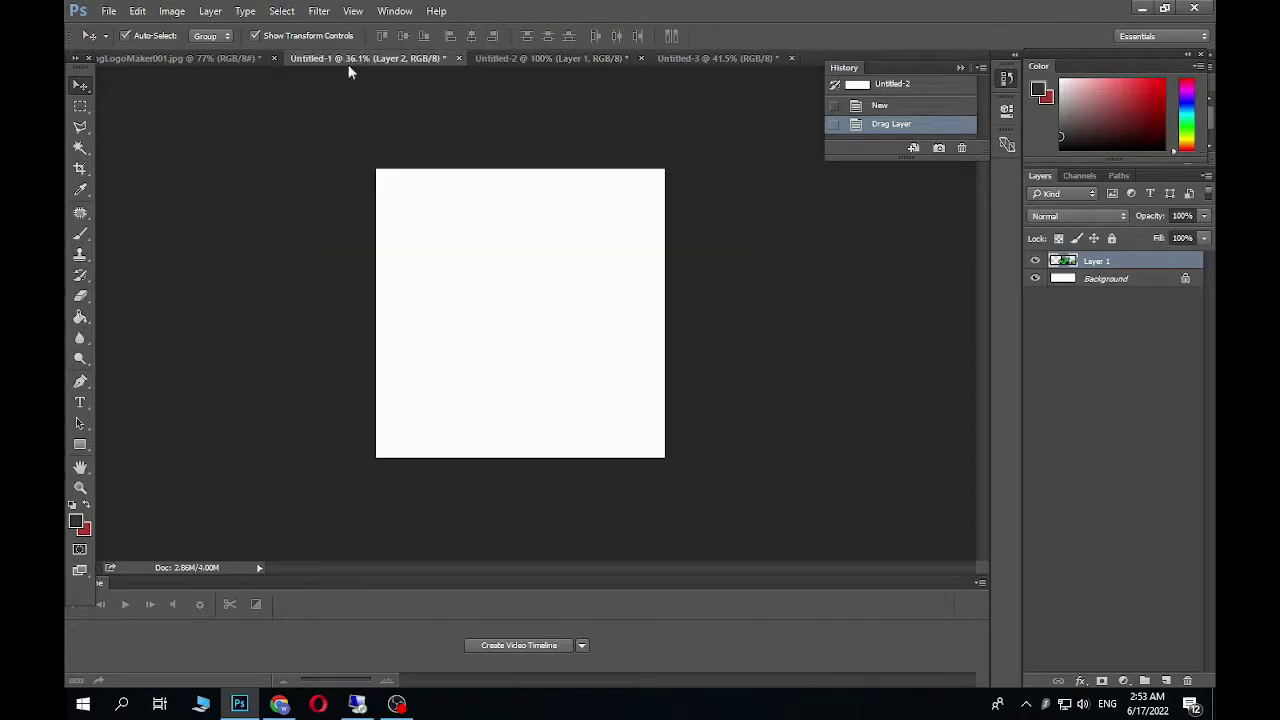
{"action": "left_click", "coordinate": [223, 58]}
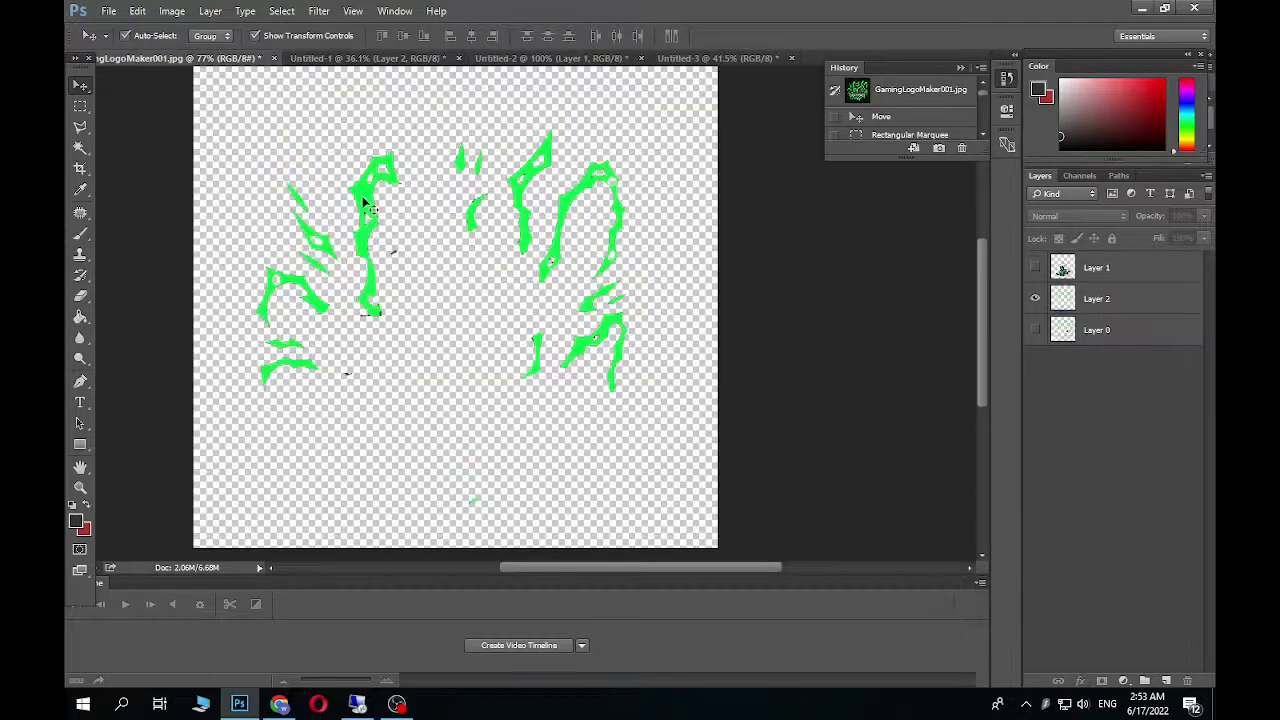
{"action": "left_click_drag", "start_coordinate": [365, 203], "coordinate": [478, 285]}
Put the lightning layer beneath the character layer and position the lightning around the character's head and arms.
{"action": "left_click_drag", "start_coordinate": [1078, 262], "coordinate": [1085, 312]}
{"action": "left_click", "coordinate": [621, 275]}
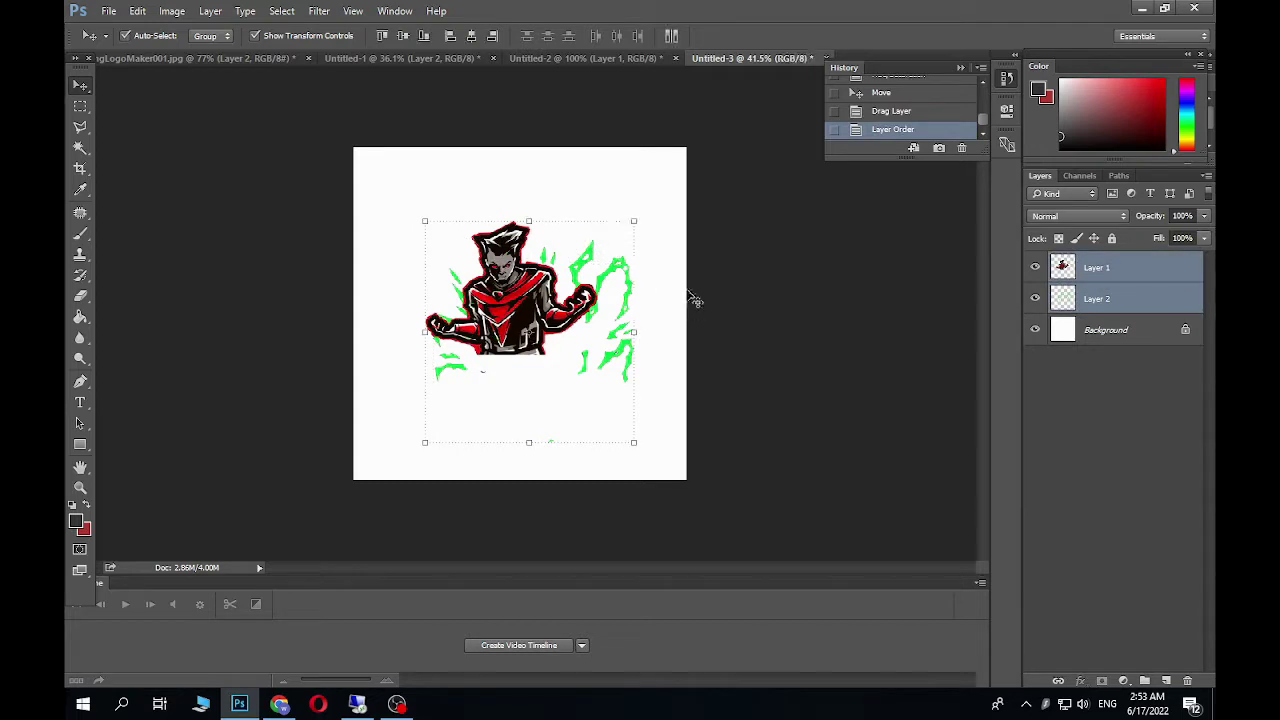
{"action": "left_click_drag", "start_coordinate": [607, 272], "coordinate": [572, 246]}
Recolor the lightning on Layer 2 to red using Hue/Saturation with hue -148 and strongly increased saturation.
{"action": "key", "text": "ctrl+u"}
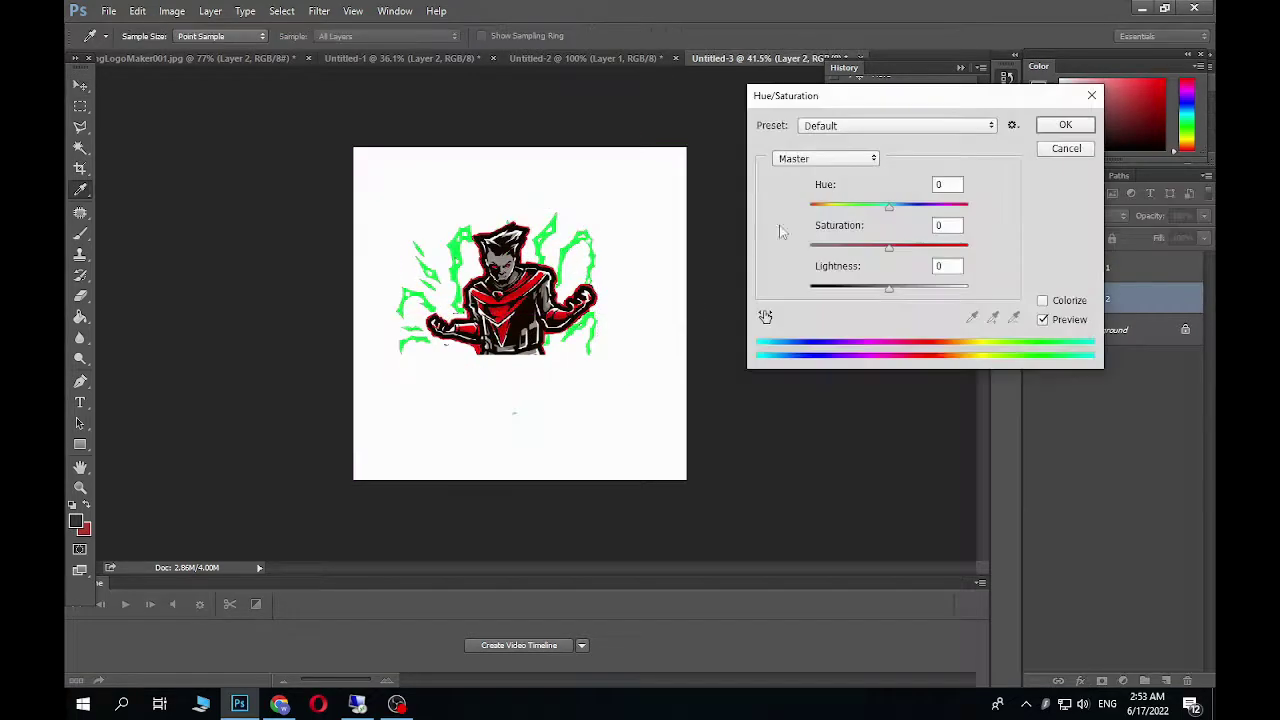
{"action": "left_click_drag", "start_coordinate": [880, 203], "coordinate": [812, 232]}
{"action": "left_click_drag", "start_coordinate": [889, 247], "coordinate": [921, 249]}
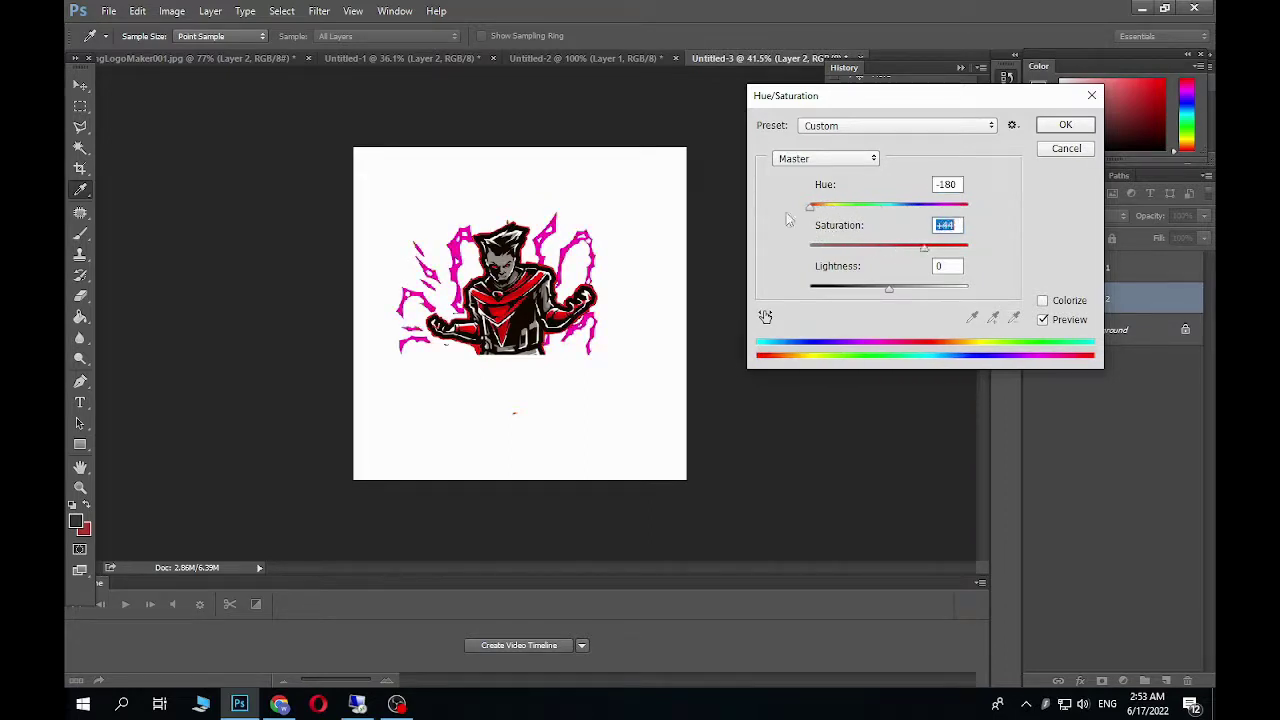
{"action": "left_click_drag", "start_coordinate": [815, 213], "coordinate": [826, 218]}
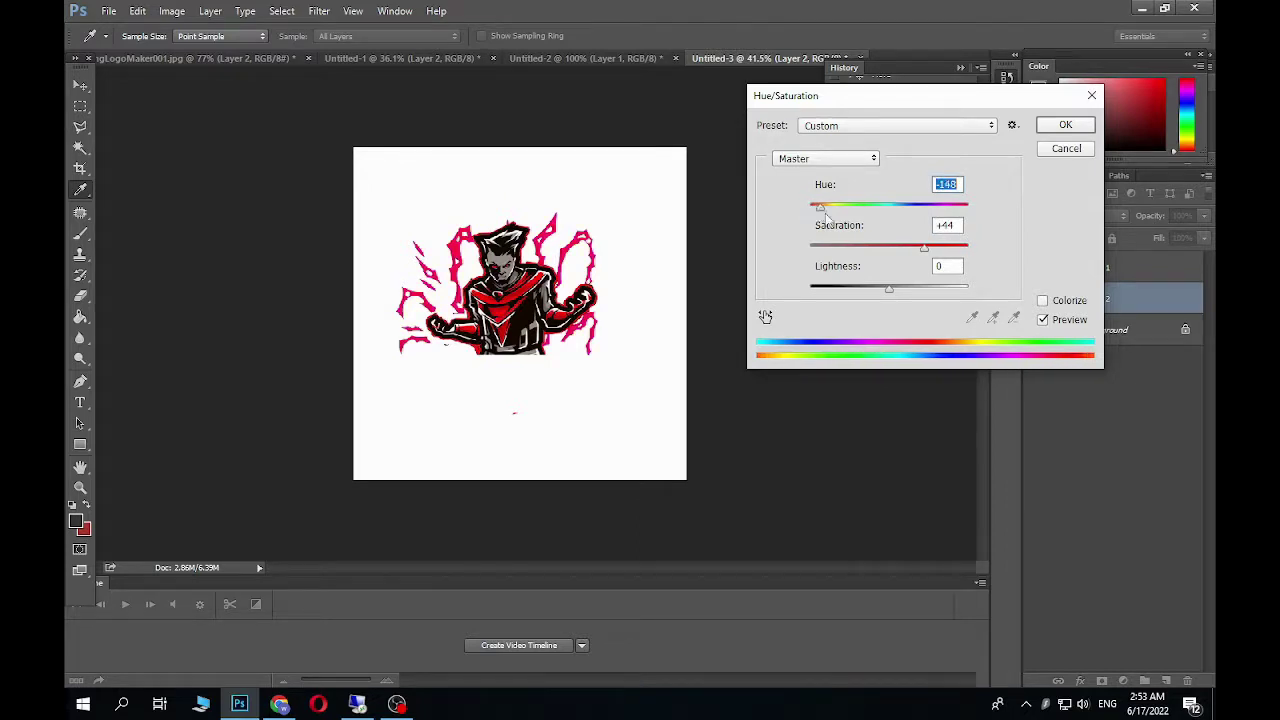
{"action": "left_click_drag", "start_coordinate": [925, 249], "coordinate": [934, 252]}
{"action": "left_click", "coordinate": [1050, 125]}
{"action": "key", "text": "v"}
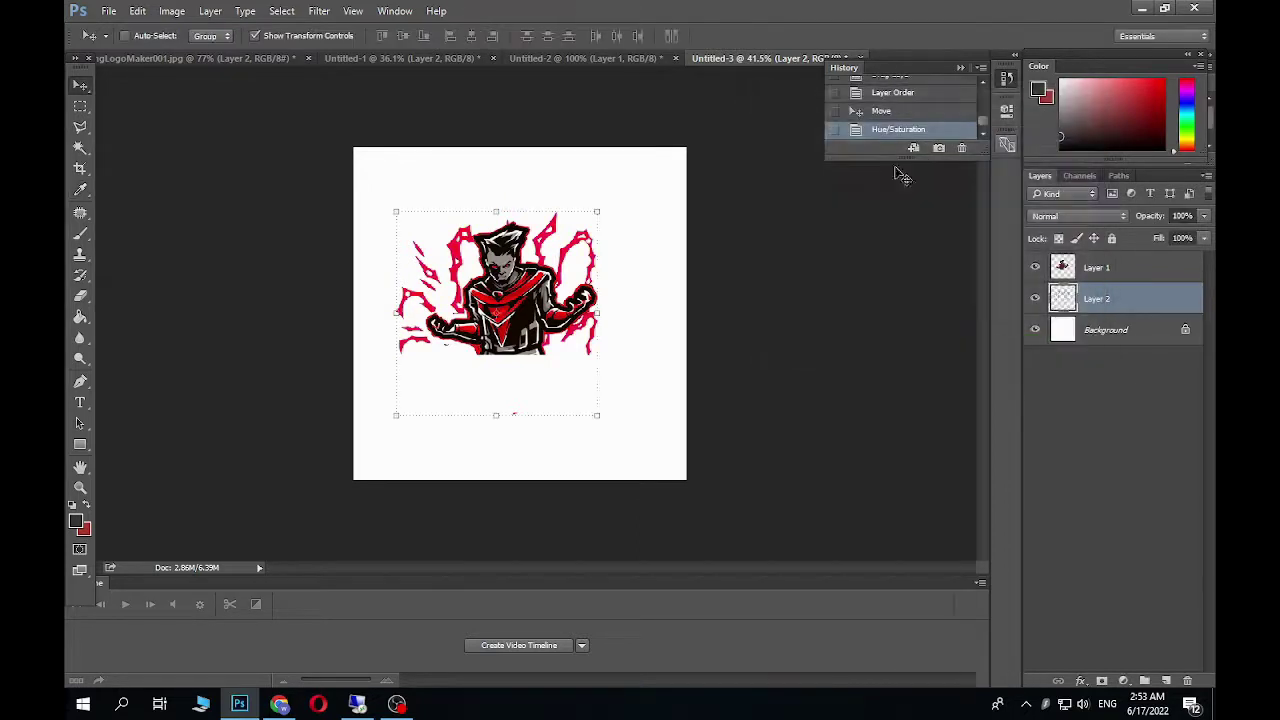
Nudge the red lightning slightly so it frames the character more evenly, and deselect it.
{"action": "scroll", "coordinate": [531, 233], "scroll_direction": "up", "scroll_amount": 4}
{"action": "left_click_drag", "start_coordinate": [617, 228], "coordinate": [652, 190]}
{"action": "scroll", "coordinate": [718, 287], "scroll_direction": "down", "scroll_amount": 3}
{"action": "left_click", "coordinate": [718, 287]}
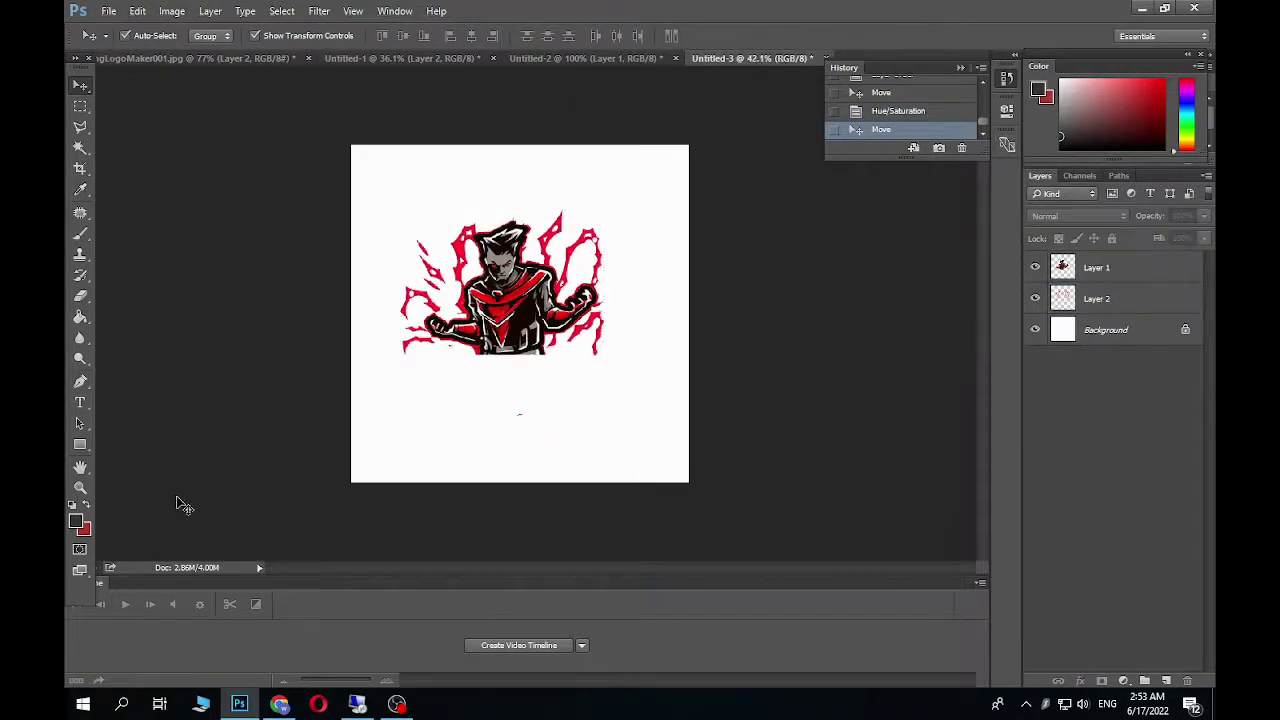
Erase the stray mark below the character on Layer 2 using a 154 px eraser at 100% hardness.
{"action": "left_click", "coordinate": [81, 298]}
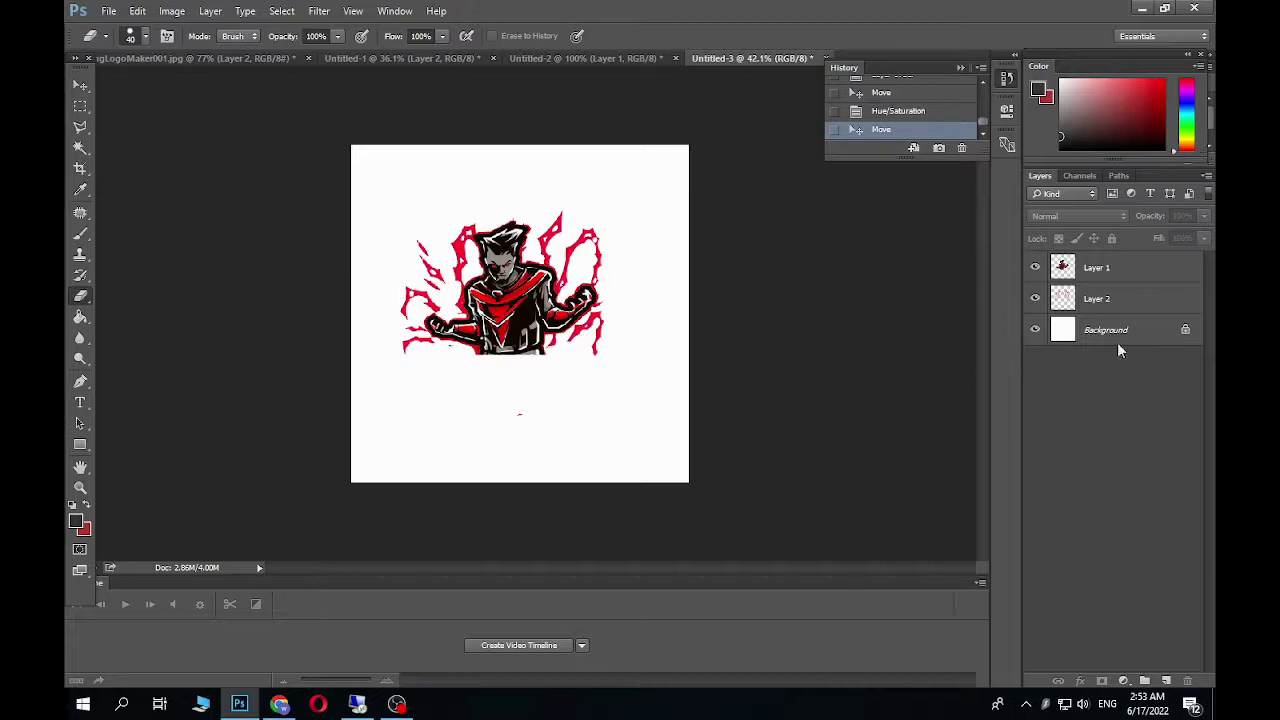
{"action": "left_click", "coordinate": [1082, 298]}
{"action": "right_click", "coordinate": [490, 416]}
{"action": "left_click", "coordinate": [640, 453]}
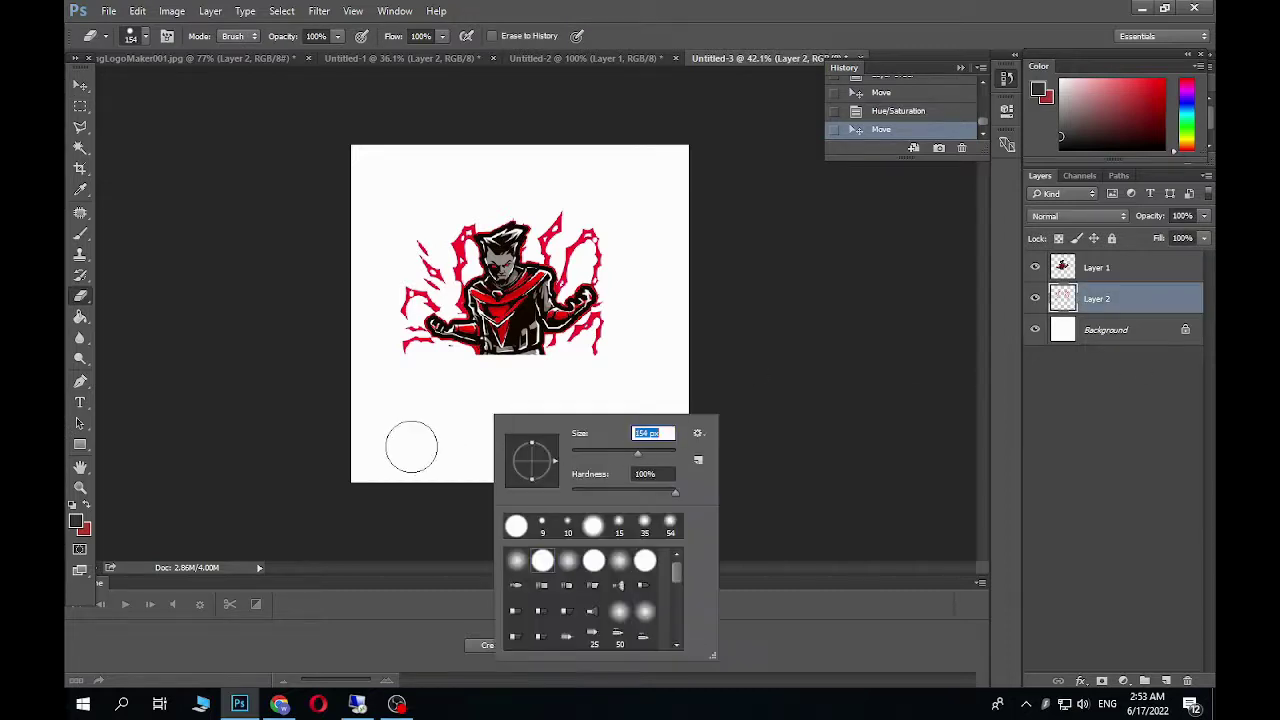
{"action": "mouse_move", "coordinate": [409, 446]}
{"action": "left_mouse_down"}
{"action": "mouse_move", "coordinate": [420, 408]}
{"action": "mouse_move", "coordinate": [723, 391]}
{"action": "left_mouse_up"}
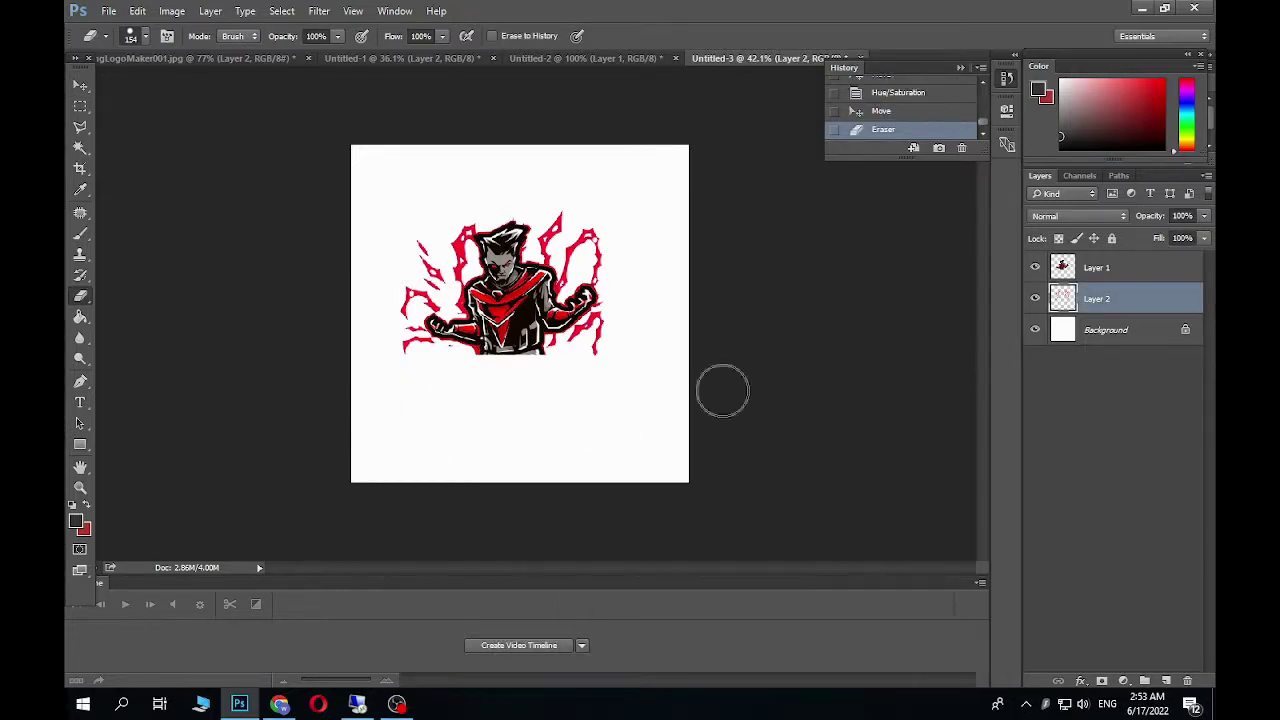
Erase any leftover pixels in the area beneath the character on Layer 1.
{"action": "left_click", "coordinate": [1082, 272]}
{"action": "mouse_move", "coordinate": [420, 406]}
{"action": "left_mouse_down"}
{"action": "mouse_move", "coordinate": [443, 387]}
{"action": "mouse_move", "coordinate": [649, 386]}
{"action": "mouse_move", "coordinate": [397, 391]}
{"action": "left_mouse_up"}
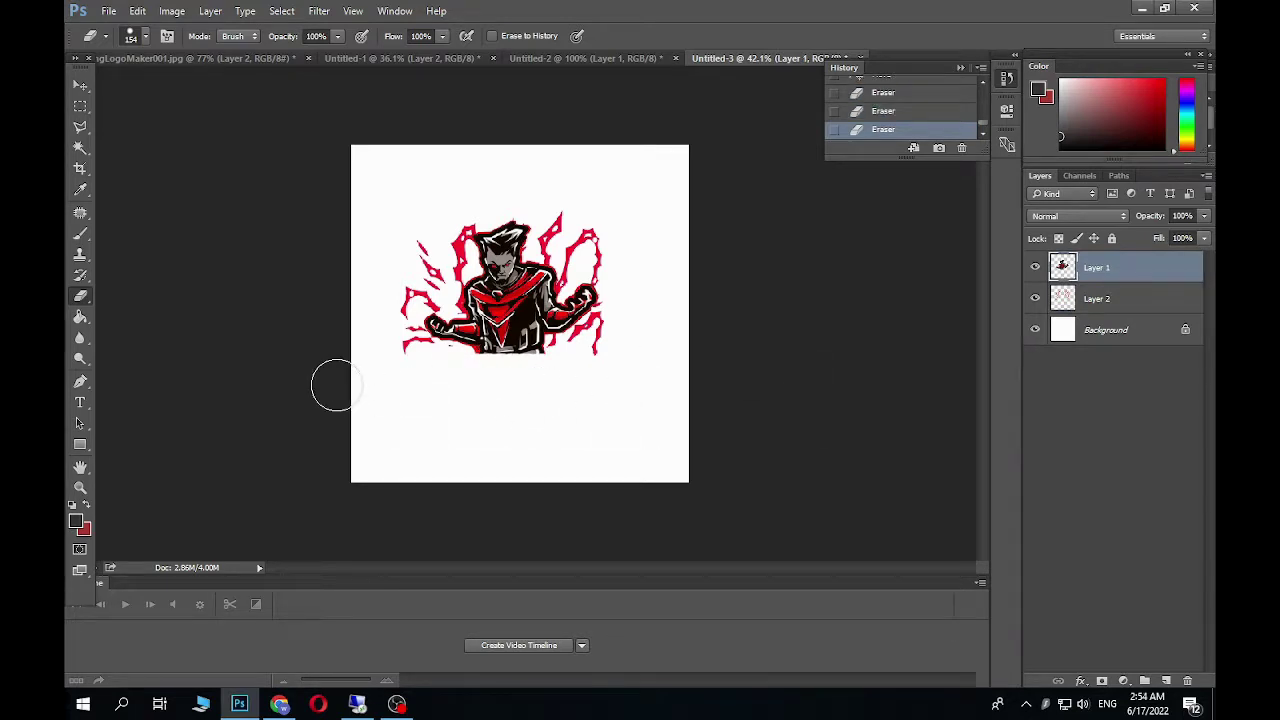
{"action": "mouse_move", "coordinate": [690, 378]}
{"action": "left_mouse_down"}
{"action": "mouse_move", "coordinate": [359, 382]}
{"action": "mouse_move", "coordinate": [638, 379]}
{"action": "mouse_move", "coordinate": [447, 379]}
{"action": "mouse_move", "coordinate": [600, 375]}
{"action": "left_mouse_up"}
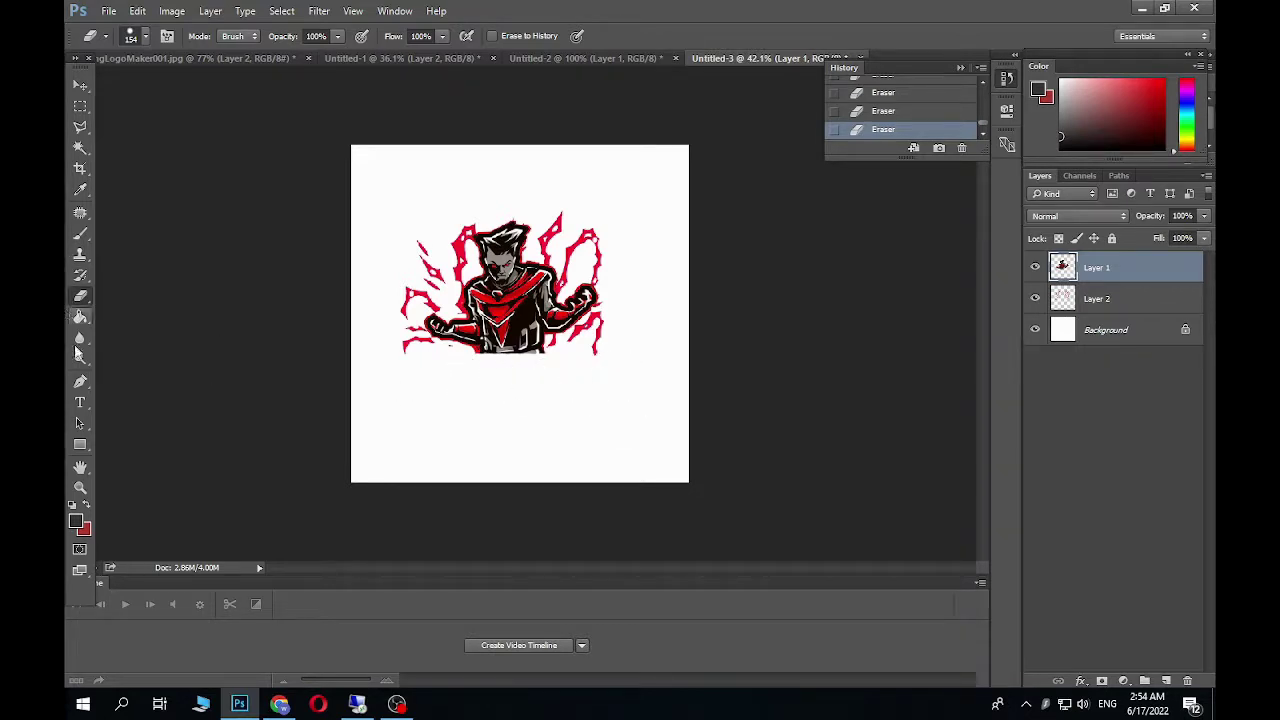
Add the text "YOUT LOGO NAME" below the character and color it red, ff0000.
{"action": "left_click", "coordinate": [80, 381]}
{"action": "left_click", "coordinate": [80, 402]}
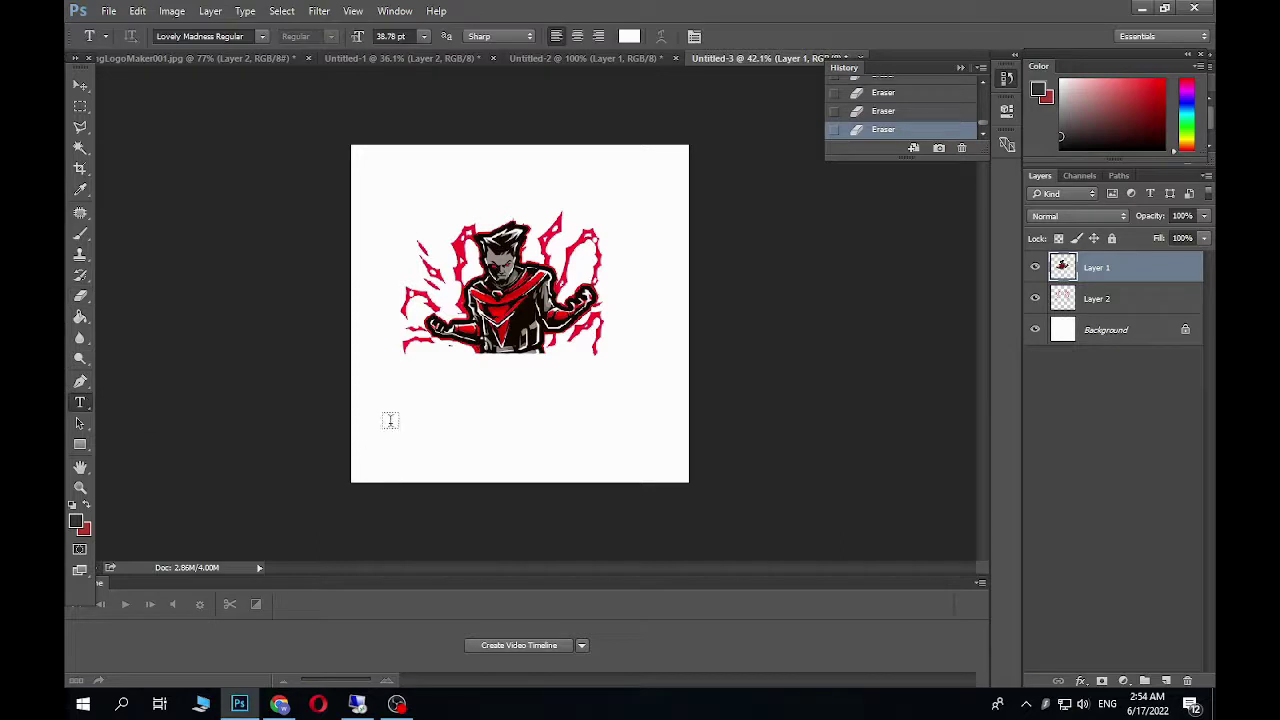
{"action": "left_click", "coordinate": [393, 398]}
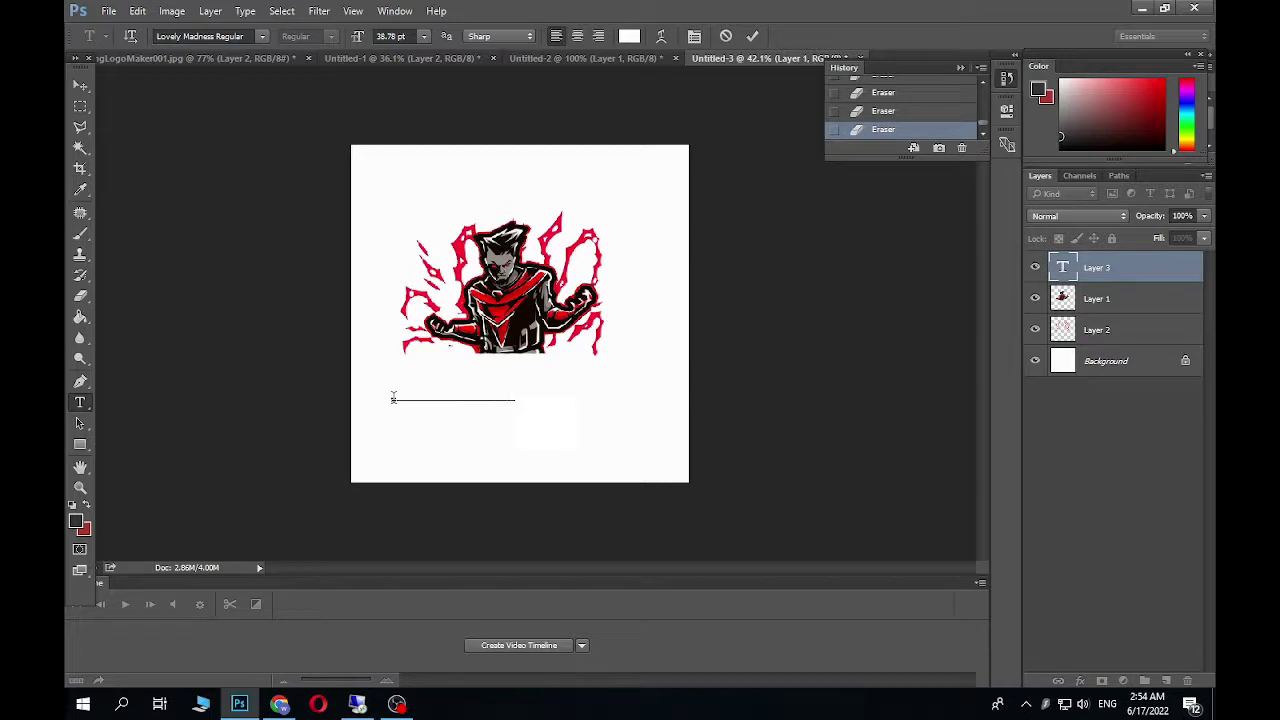
{"action": "key", "text": "ctrl+a"}
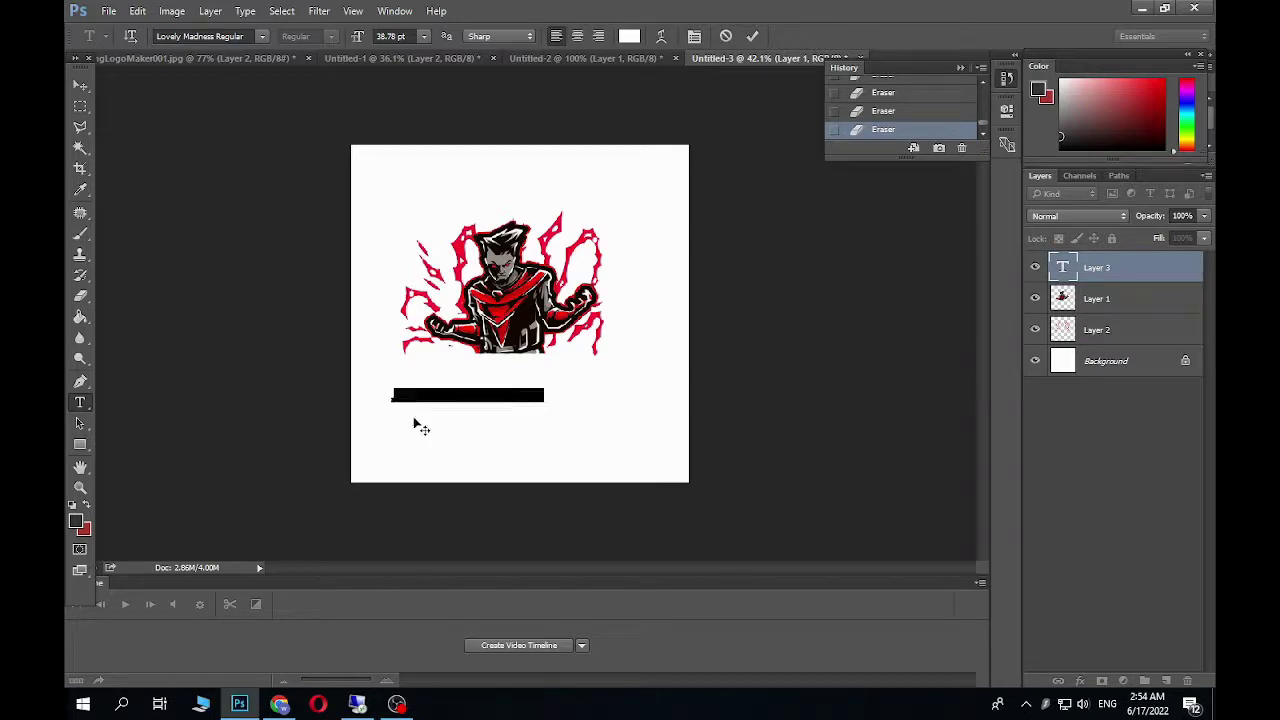
{"action": "left_click", "coordinate": [631, 36]}
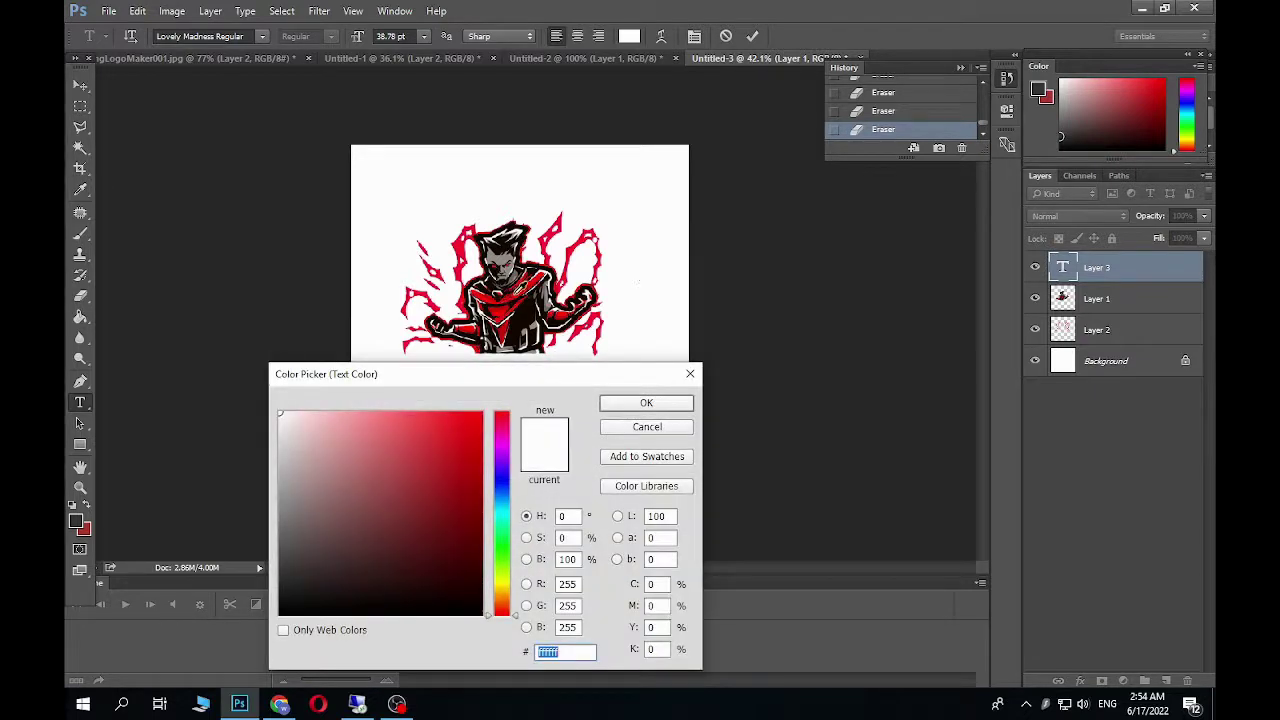
{"action": "type", "text": "ff0000"}
{"action": "left_click", "coordinate": [646, 402]}
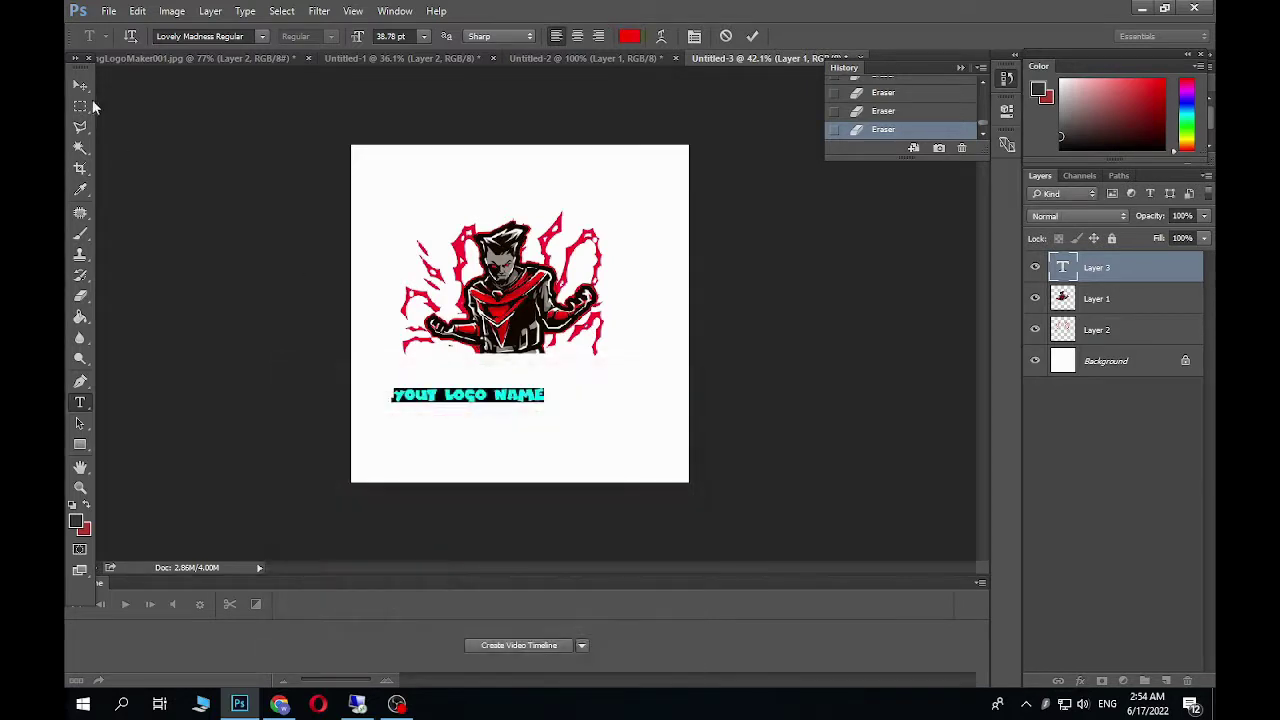
Scale the logo text to about 212% and place it across the canvas directly under the character.
{"action": "left_click", "coordinate": [80, 86]}
{"action": "left_click_drag", "start_coordinate": [548, 381], "coordinate": [625, 386]}
{"action": "left_click", "coordinate": [80, 402]}
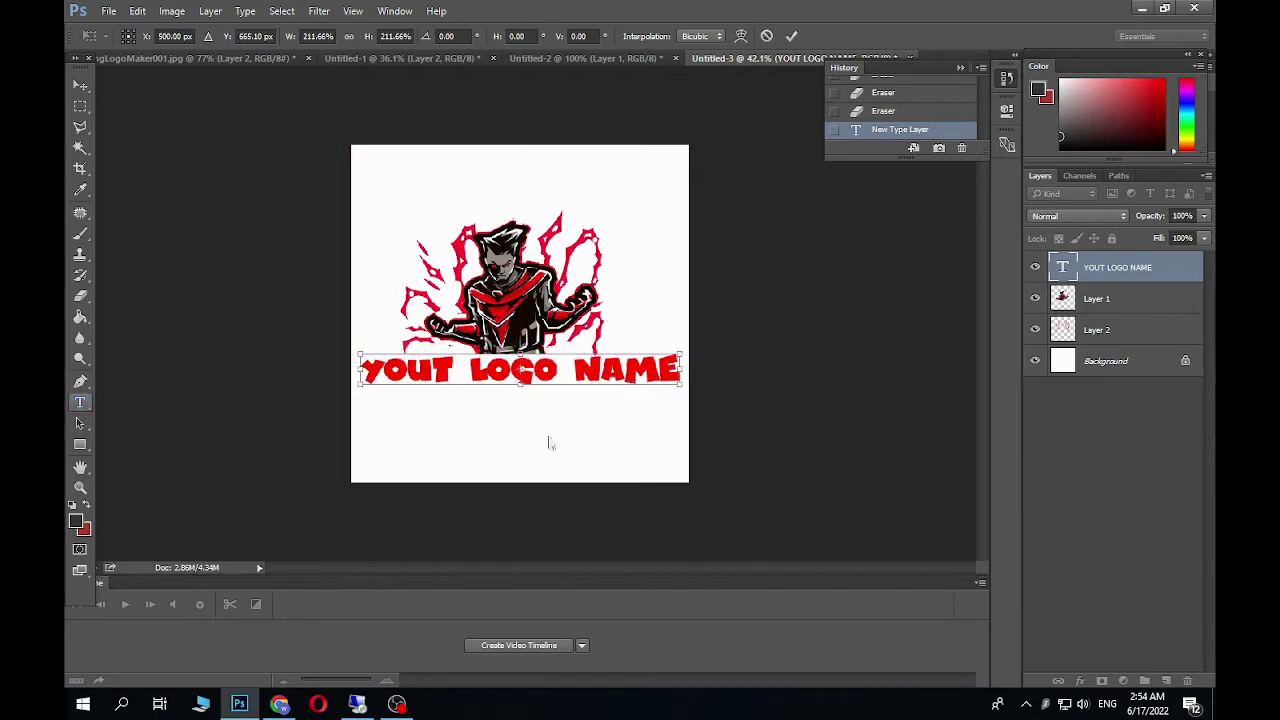
{"action": "left_click", "coordinate": [603, 271]}
Remove the word LOGO from the logo text so it reads "YOUT NAME".
{"action": "left_click", "coordinate": [556, 363]}
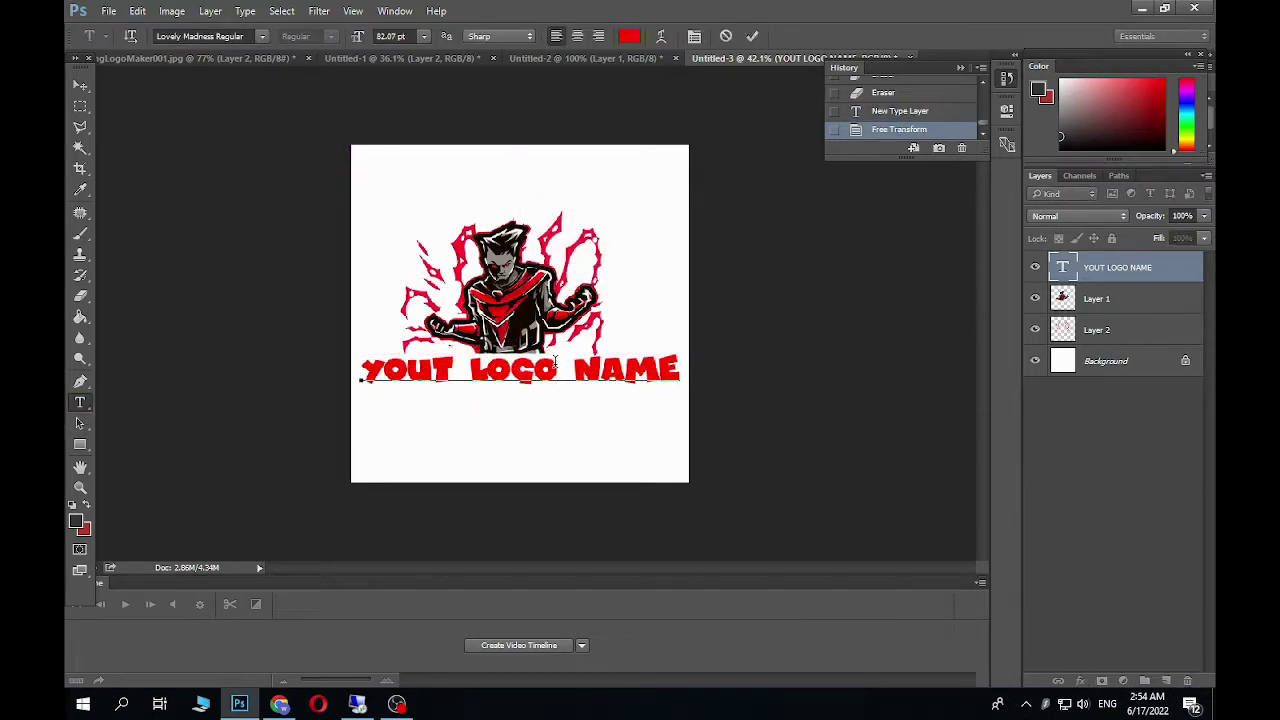
{"action": "key", "text": "BackSpace"}
{"action": "key", "text": "BackSpace"}
{"action": "key", "text": "BackSpace"}
{"action": "key", "text": "BackSpace"}
{"action": "key", "text": "BackSpace"}
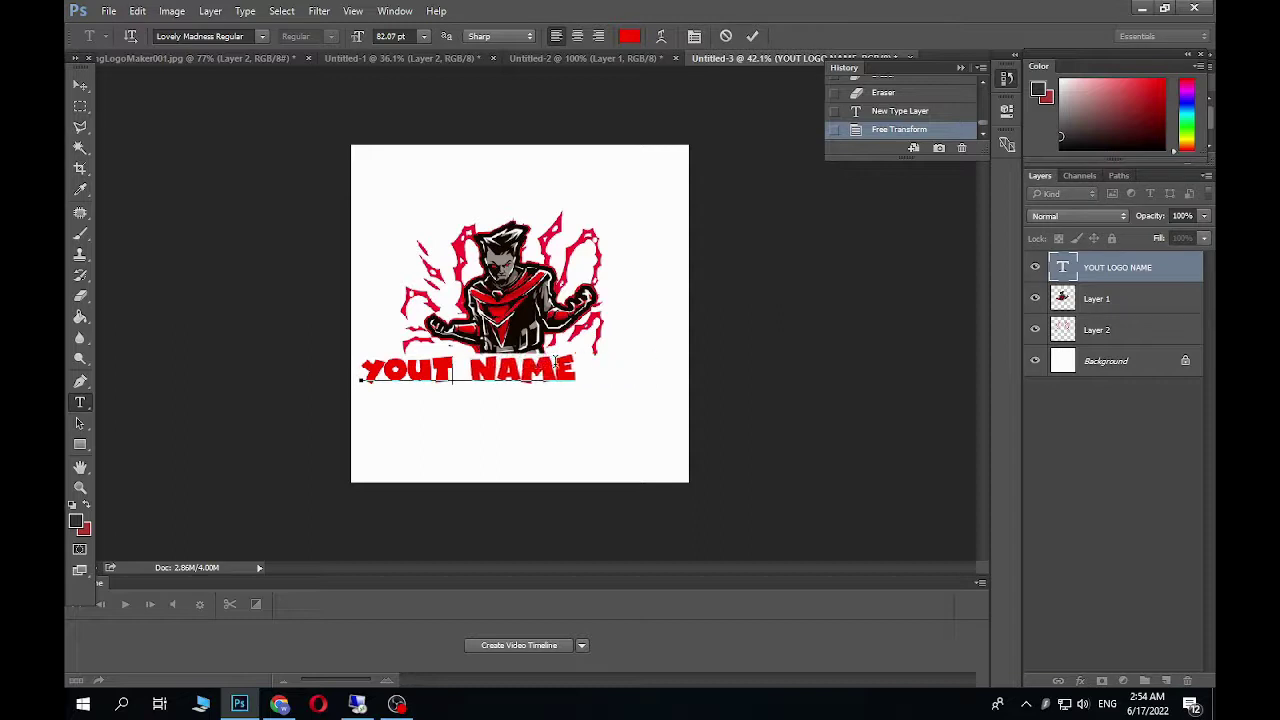
{"action": "left_click", "coordinate": [753, 37]}
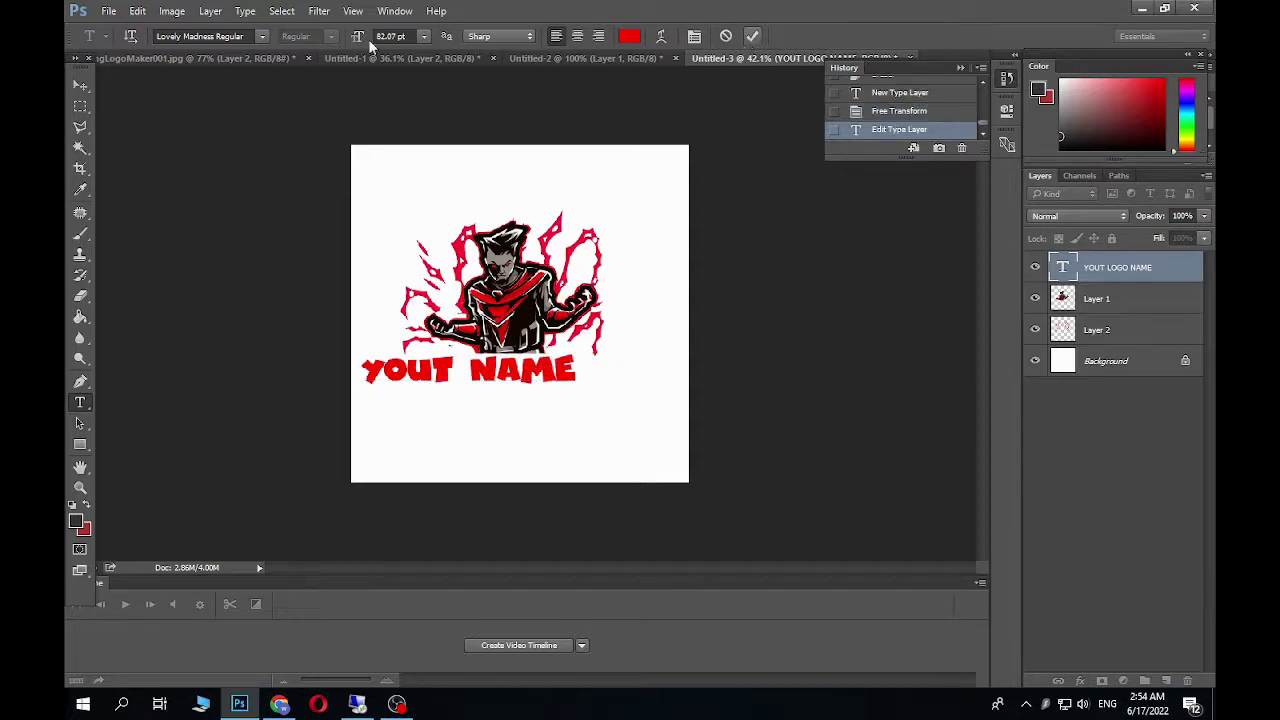
Move the name under the character and duplicate it slightly lower, stacking the copy behind the original text layer.
{"action": "left_click", "coordinate": [80, 84]}
{"action": "left_click_drag", "start_coordinate": [544, 385], "coordinate": [607, 396]}
{"action": "scroll", "coordinate": [591, 370], "scroll_direction": "up", "scroll_amount": 2}
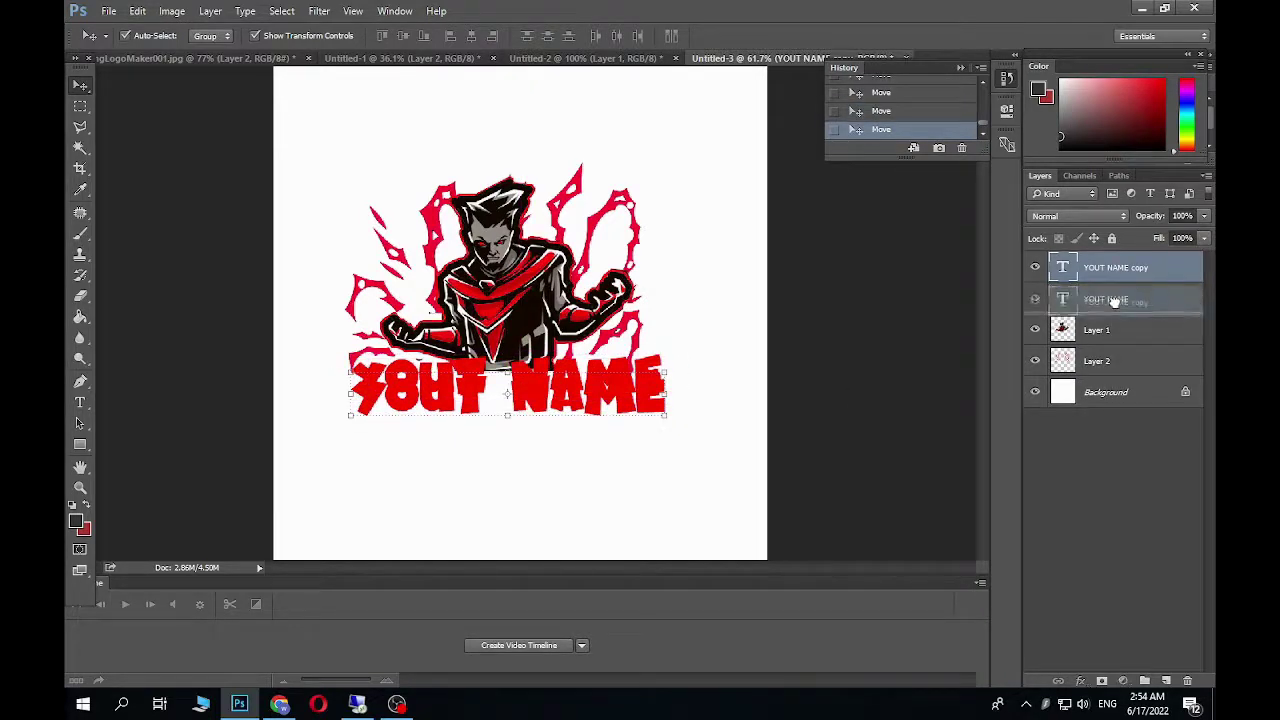
{"action": "left_click_drag", "start_coordinate": [1114, 304], "coordinate": [1114, 304]}
Color the duplicated name text black, 000000.
{"action": "left_click", "coordinate": [80, 402]}
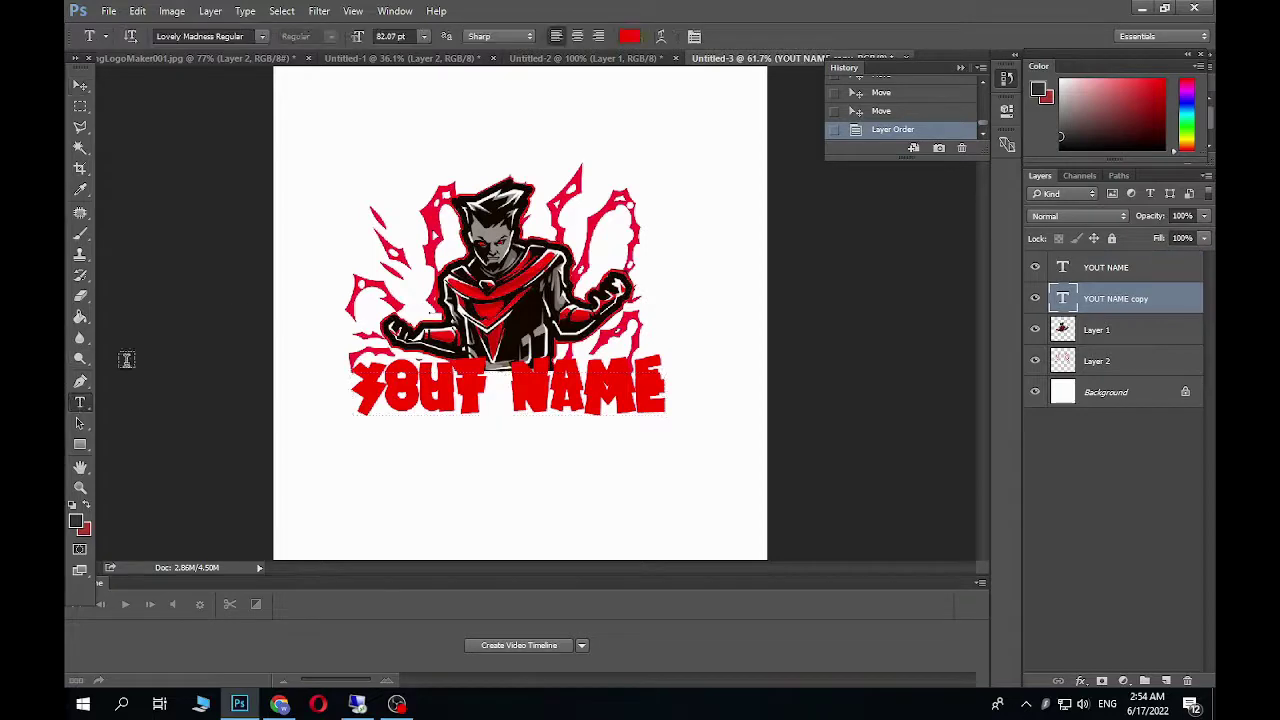
{"action": "left_click", "coordinate": [629, 36]}
{"action": "left_click", "coordinate": [495, 627]}
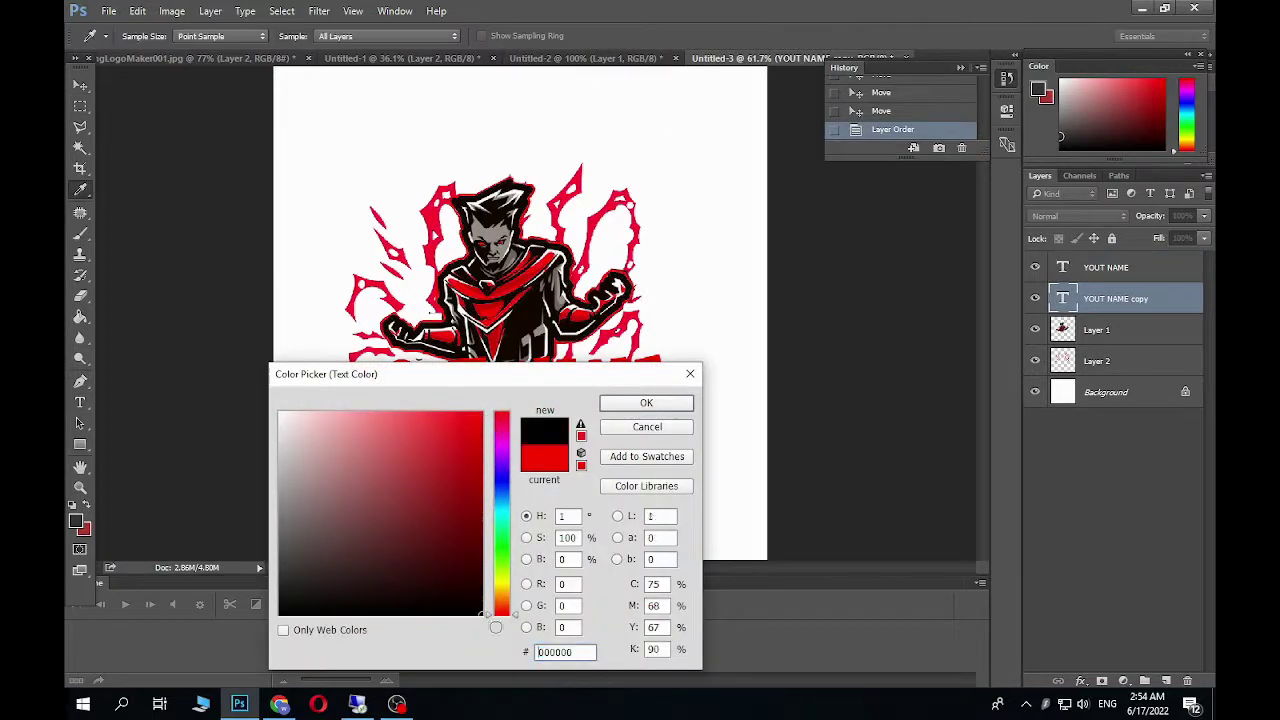
{"action": "left_click", "coordinate": [646, 403]}
{"action": "left_click", "coordinate": [80, 85]}
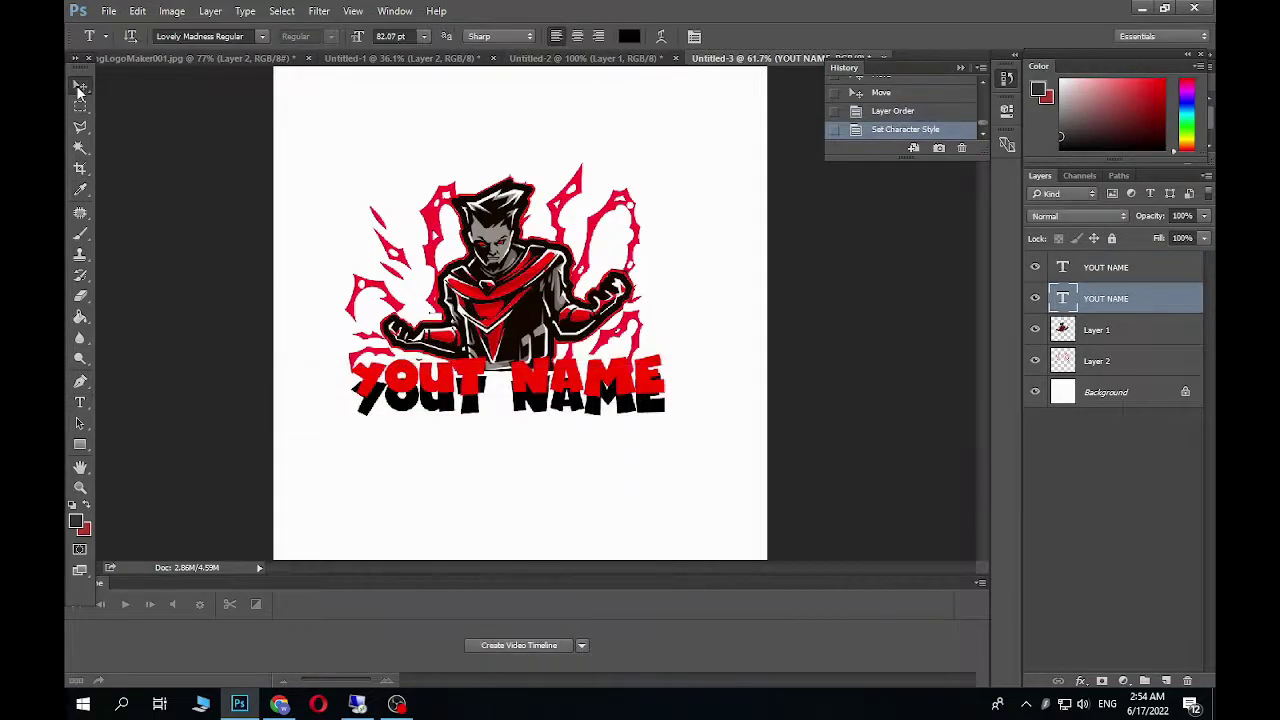
Offset the red name slightly down and to the right of the black copy to form a close drop shadow.
{"action": "left_click", "coordinate": [778, 298]}
{"action": "left_click_drag", "start_coordinate": [630, 412], "coordinate": [607, 382]}
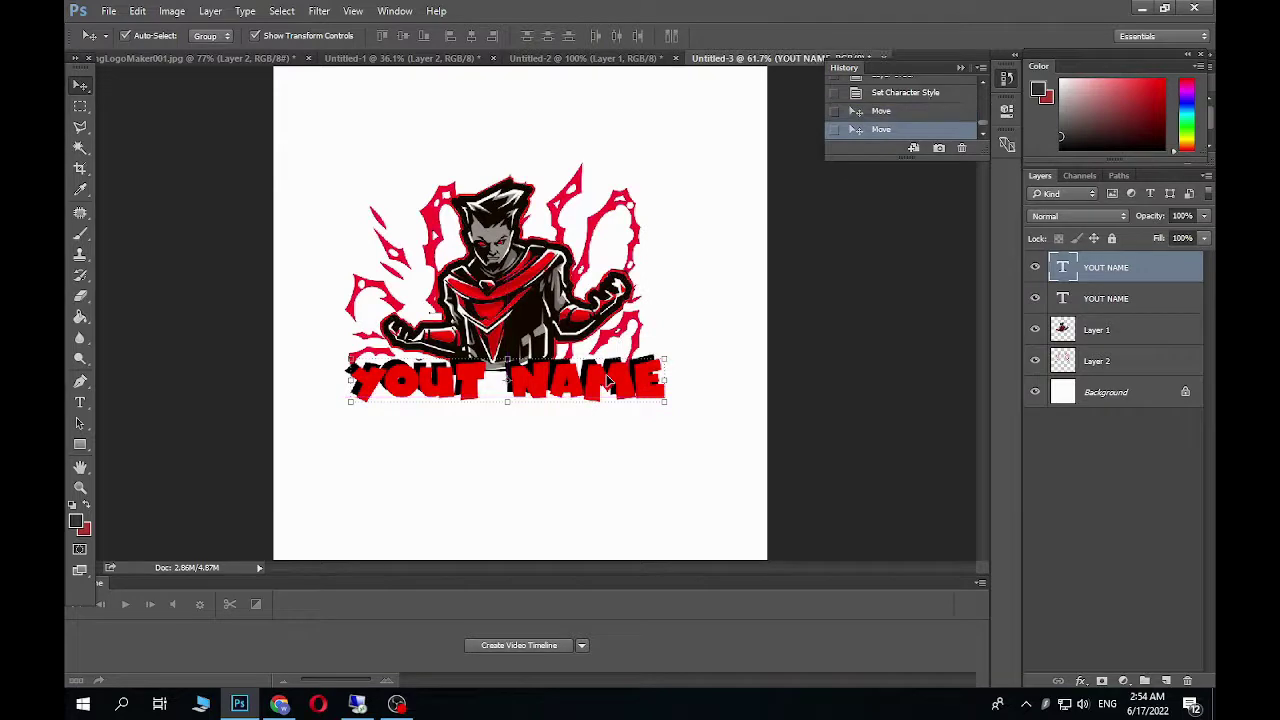
{"action": "key", "text": "Left"}
{"action": "key", "text": "Left"}
{"action": "key", "text": "Up"}
{"action": "key", "text": "Up"}
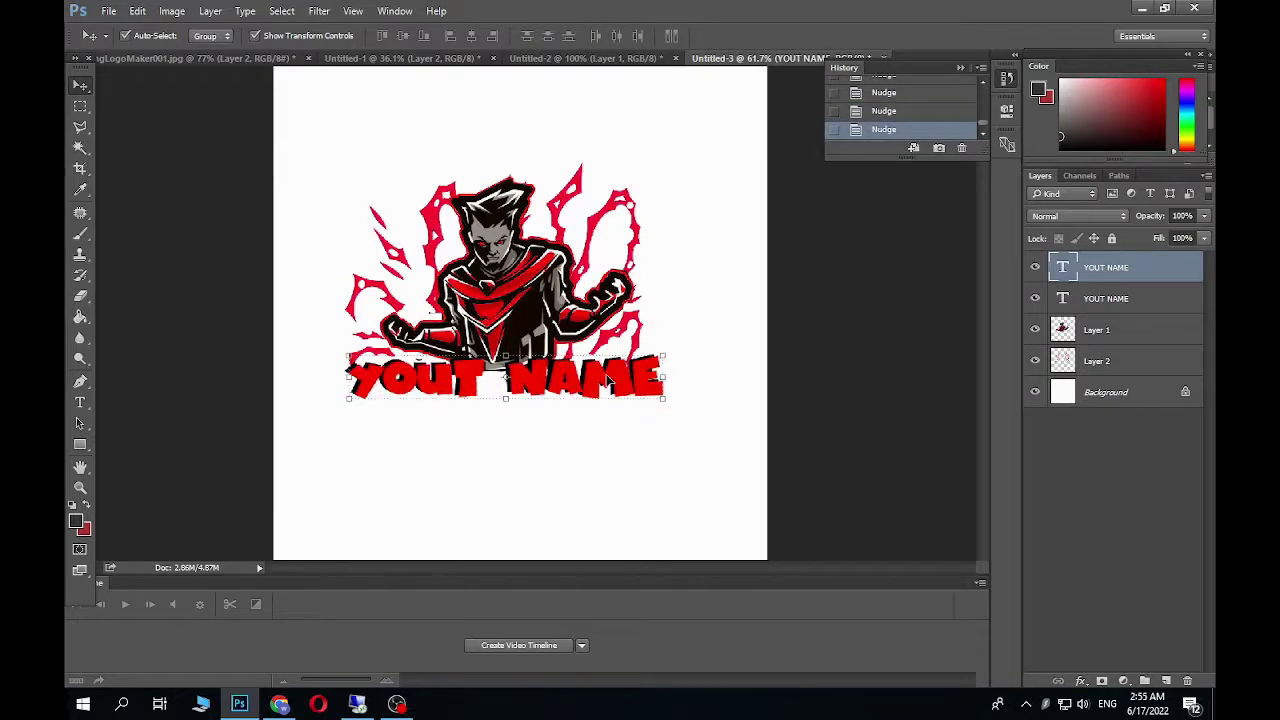
{"action": "left_click", "coordinate": [780, 336]}
{"action": "scroll", "coordinate": [750, 342], "scroll_direction": "down", "scroll_amount": 2}
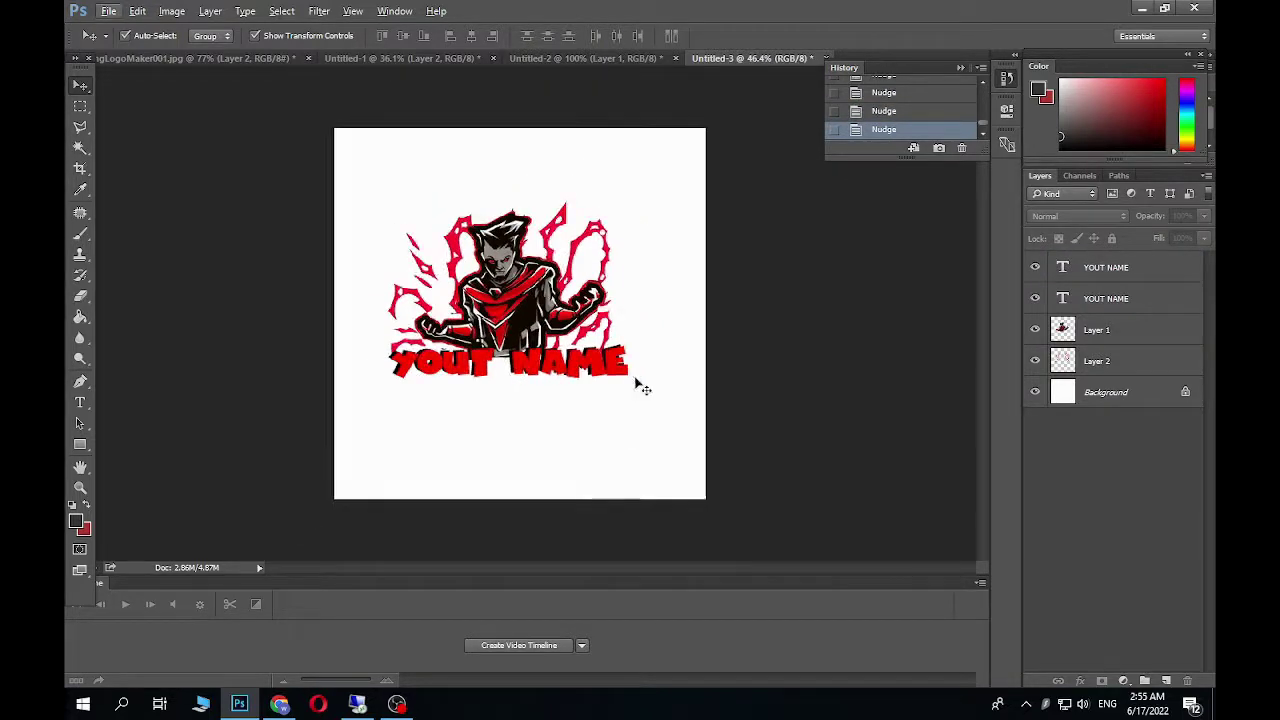
Make a rectangular selection around the whole name with a margin below and shift its outline up slightly above the letters.
{"action": "scroll", "coordinate": [511, 357], "scroll_direction": "up", "scroll_amount": 3}
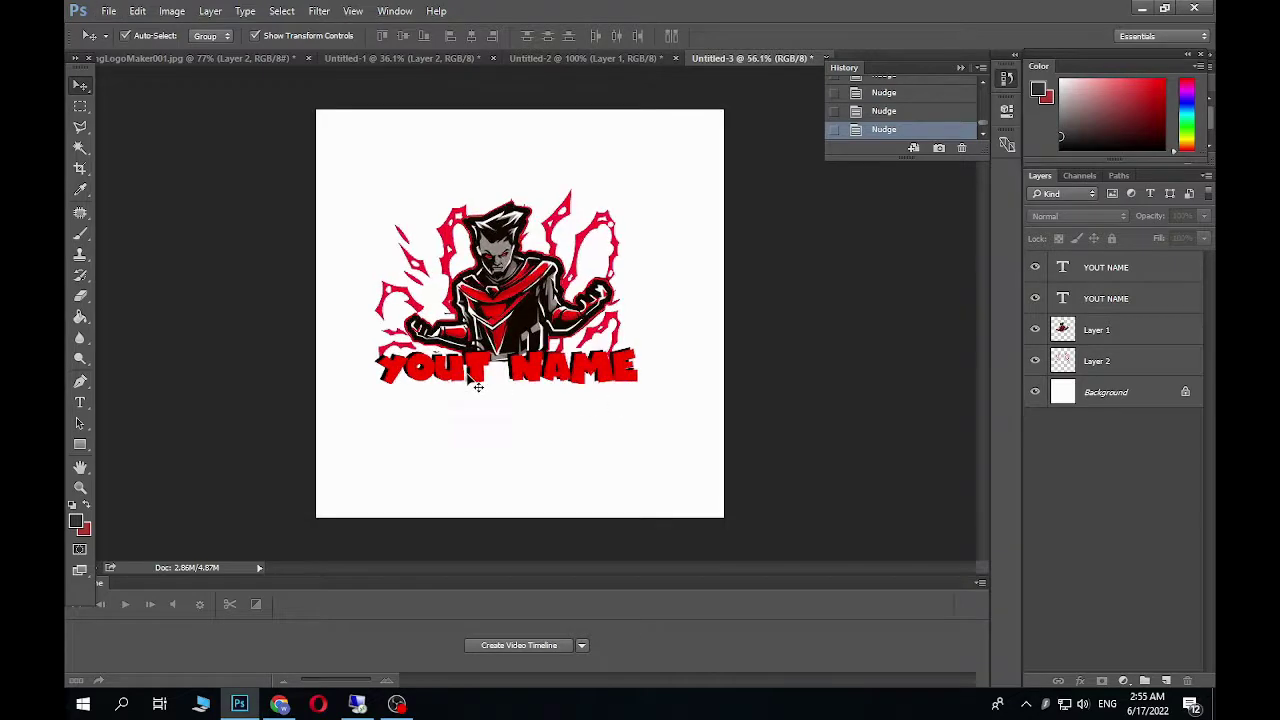
{"action": "scroll", "coordinate": [511, 357], "scroll_direction": "down", "scroll_amount": 2}
{"action": "left_click", "coordinate": [511, 357]}
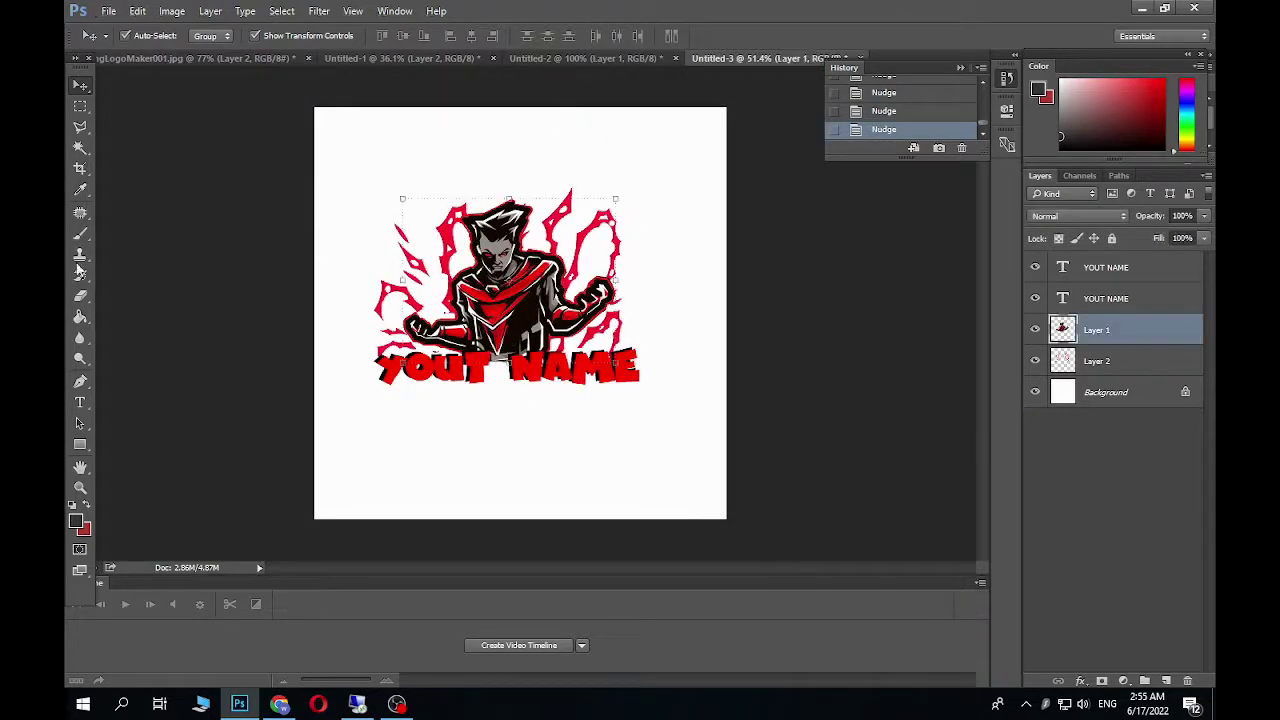
{"action": "left_click", "coordinate": [81, 106]}
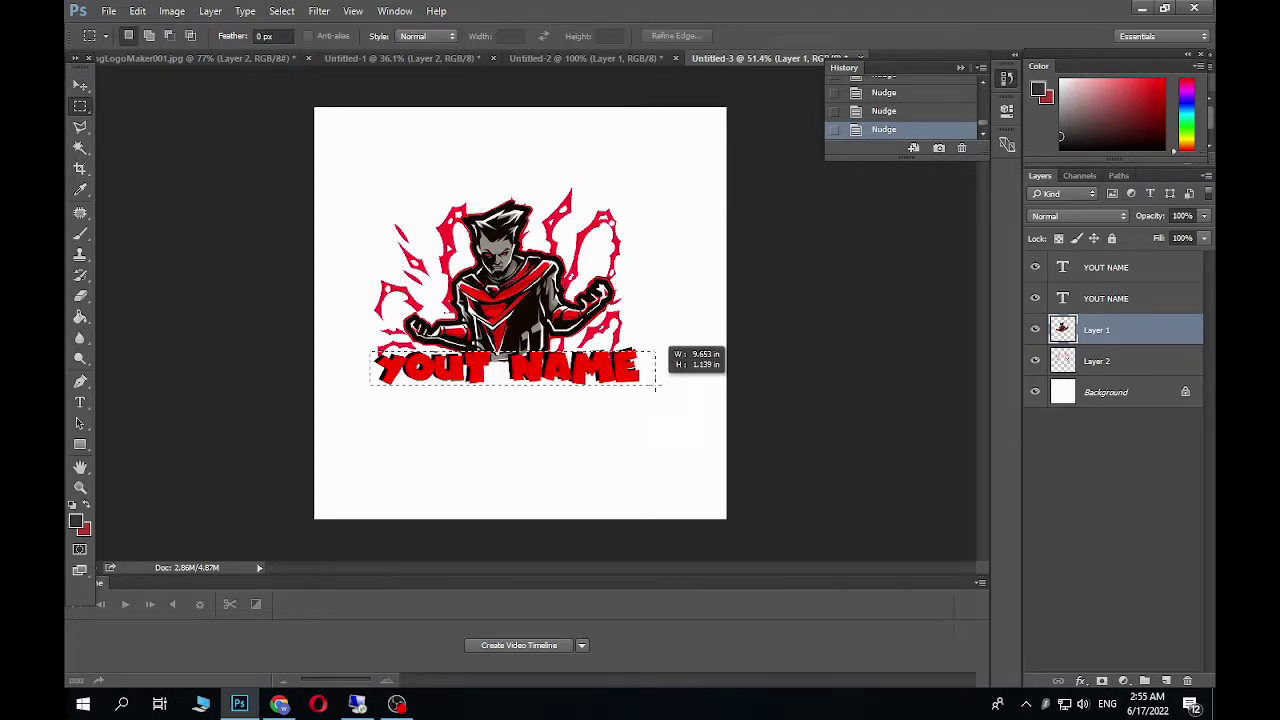
{"action": "left_click_drag", "start_coordinate": [656, 387], "coordinate": [651, 402]}
{"action": "key", "text": "Up"}
{"action": "key", "text": "Up"}
{"action": "key", "text": "Up"}
{"action": "key", "text": "Up"}
{"action": "key", "text": "Up"}
{"action": "key", "text": "Up"}
{"action": "key", "text": "Up"}
{"action": "key", "text": "Up"}
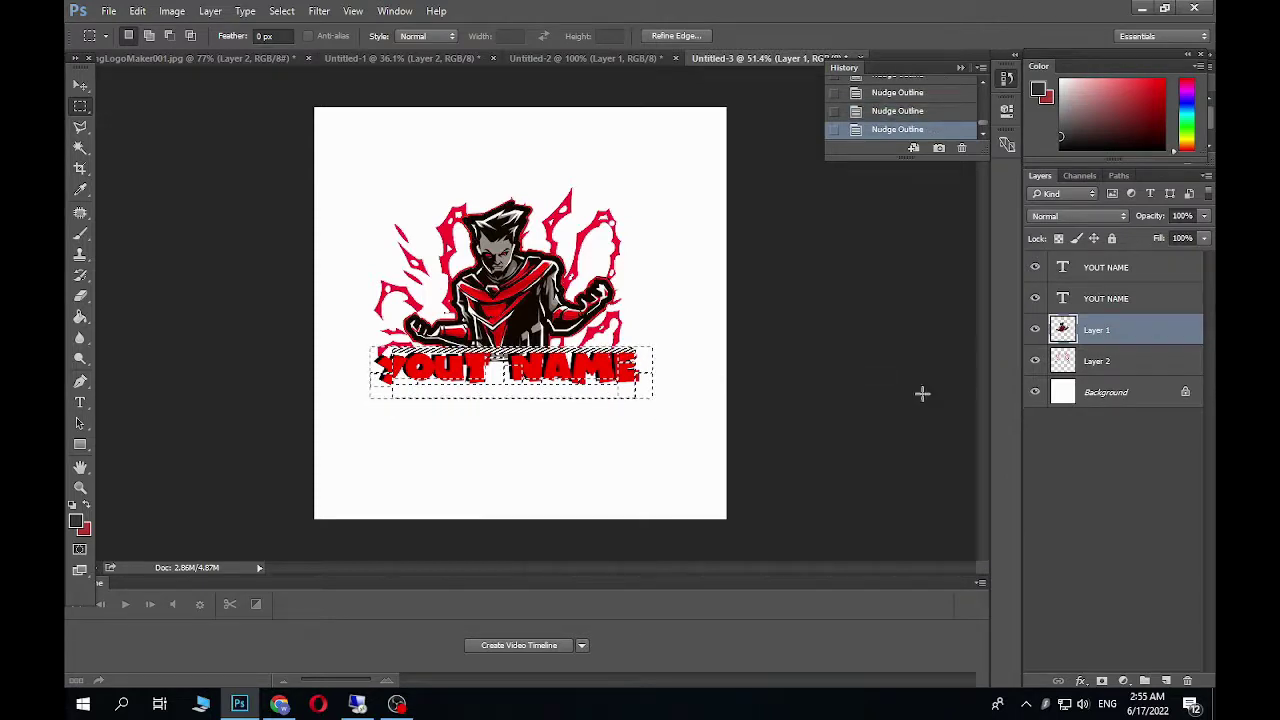
Create a new layer above Layer 1 and fill the rectangular selection on it with black, 000000.
{"action": "left_click", "coordinate": [1167, 681]}
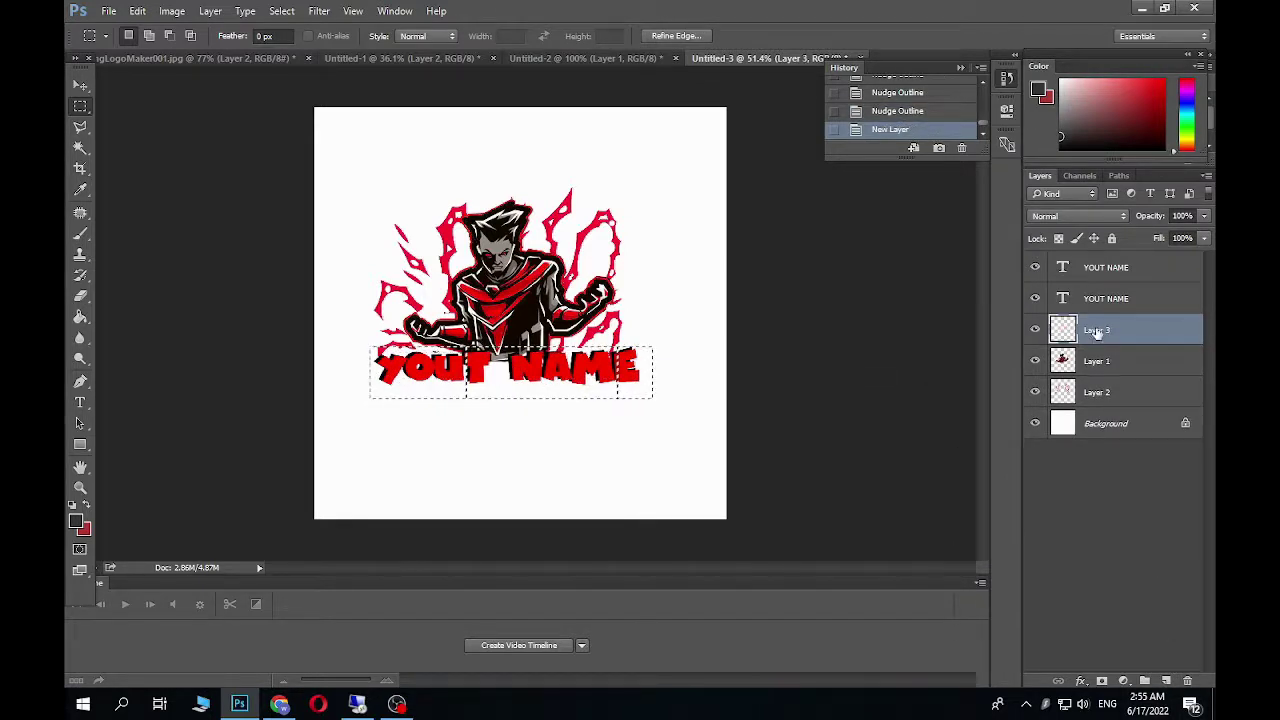
{"action": "left_click", "coordinate": [80, 318]}
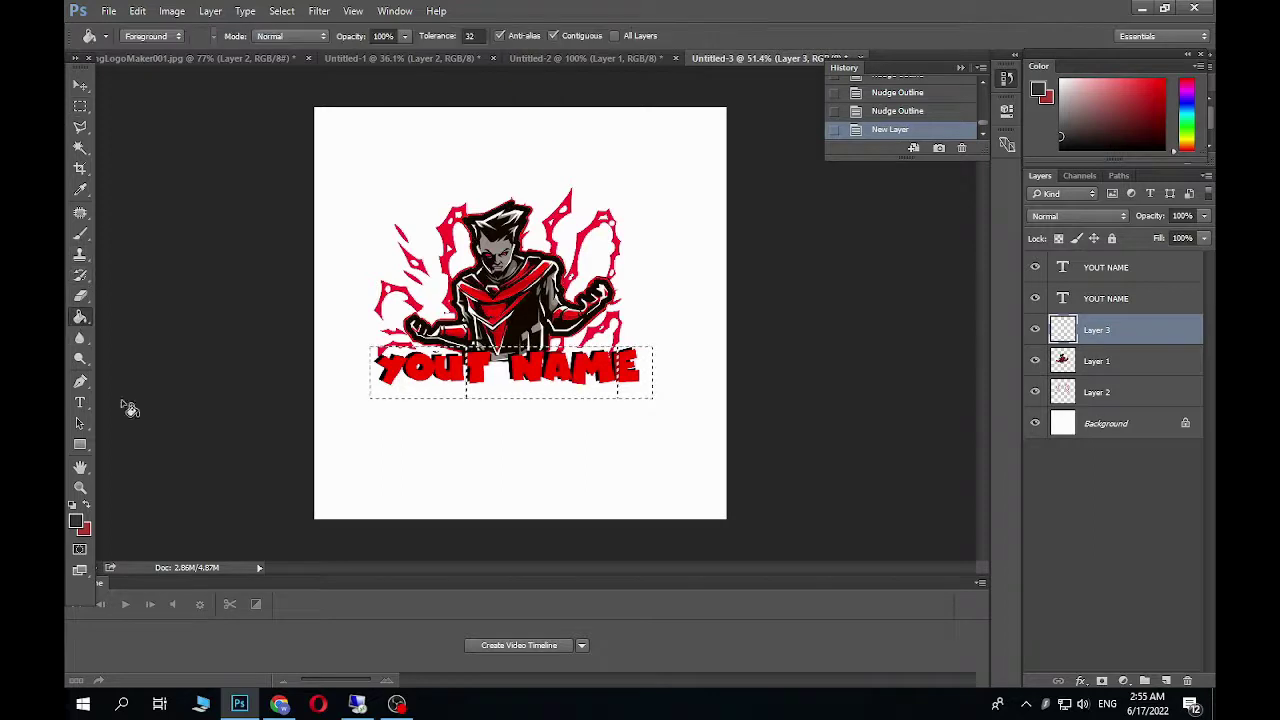
{"action": "left_click", "coordinate": [77, 520]}
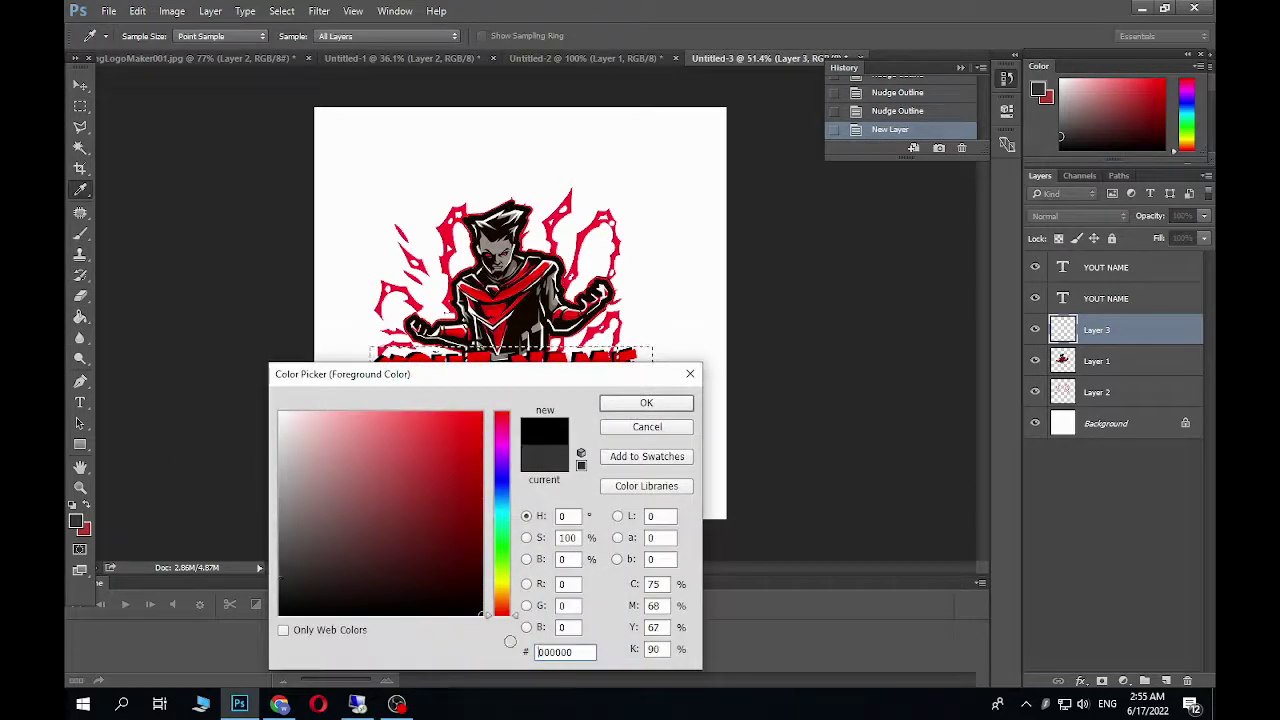
{"action": "left_click", "coordinate": [625, 404]}
{"action": "left_click", "coordinate": [527, 396]}
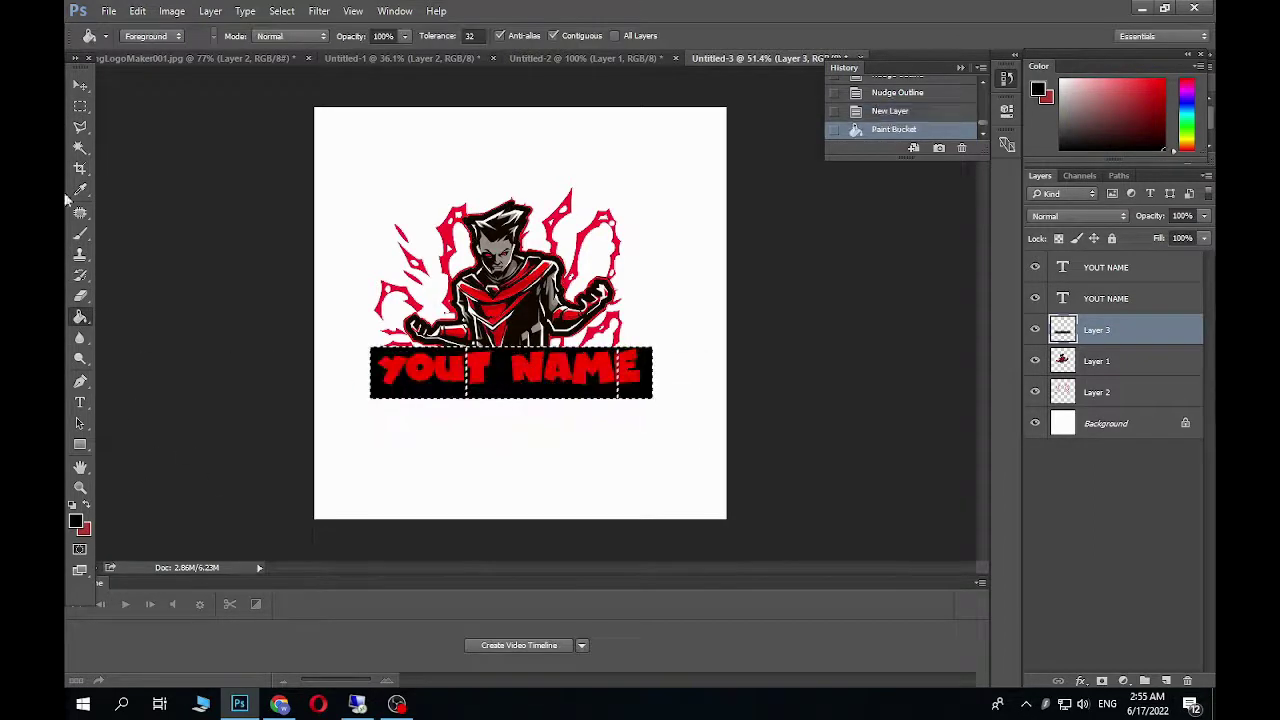
Deselect the rectangle and reorder Layer 3 so the black bar sits behind the artwork, directly above the Background.
{"action": "left_click", "coordinate": [80, 90]}
{"action": "left_click", "coordinate": [263, 186]}
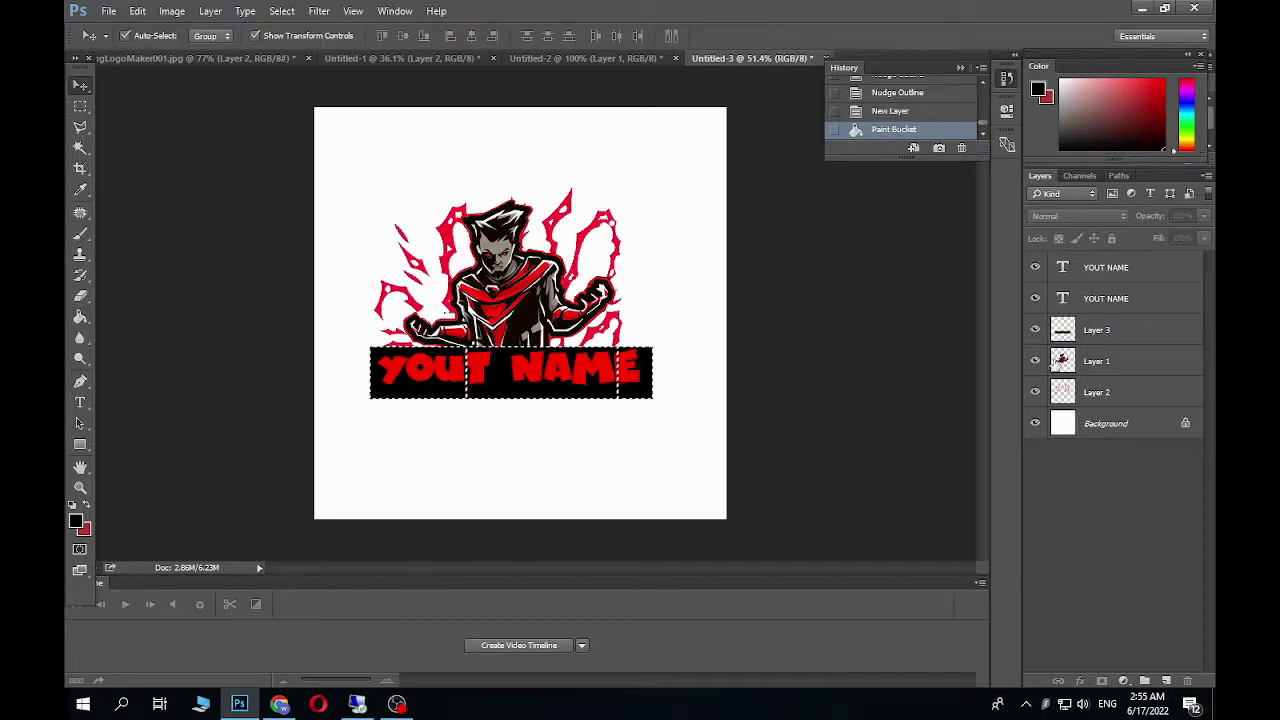
{"action": "key", "text": "ctrl+d"}
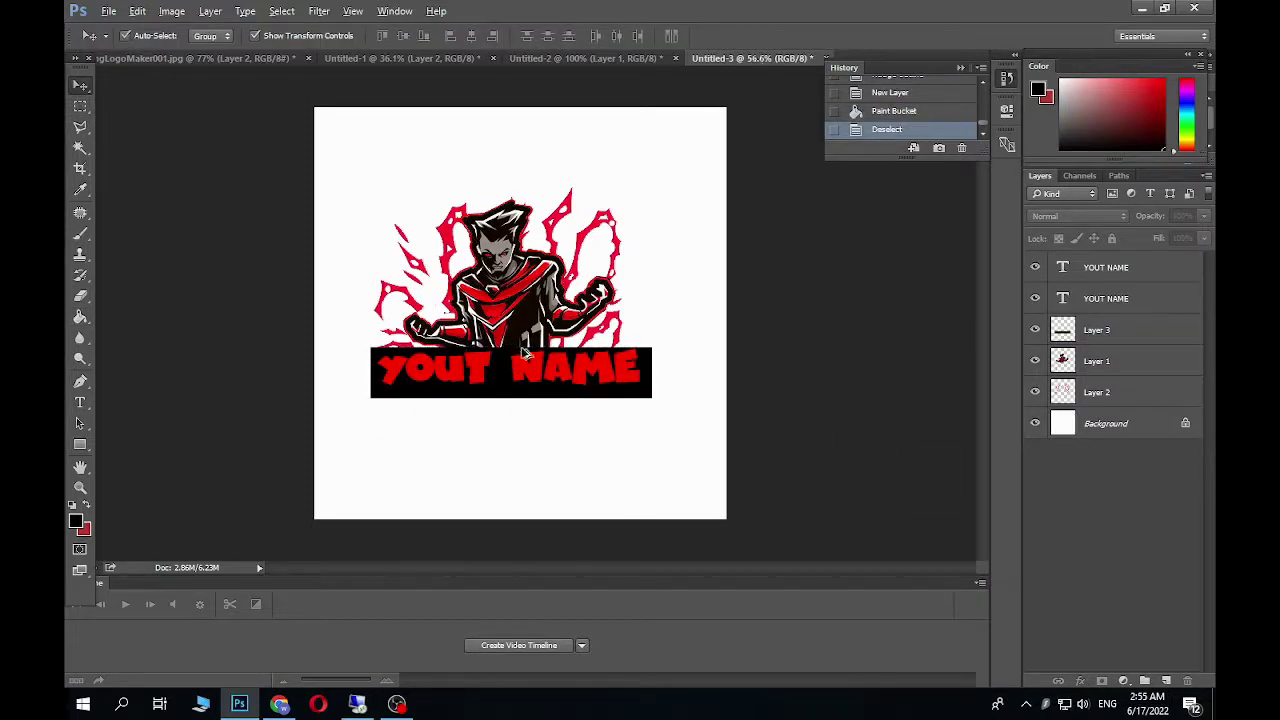
{"action": "left_click_drag", "start_coordinate": [522, 352], "coordinate": [623, 406]}
{"action": "left_click", "coordinate": [631, 390]}
{"action": "left_click", "coordinate": [705, 386]}
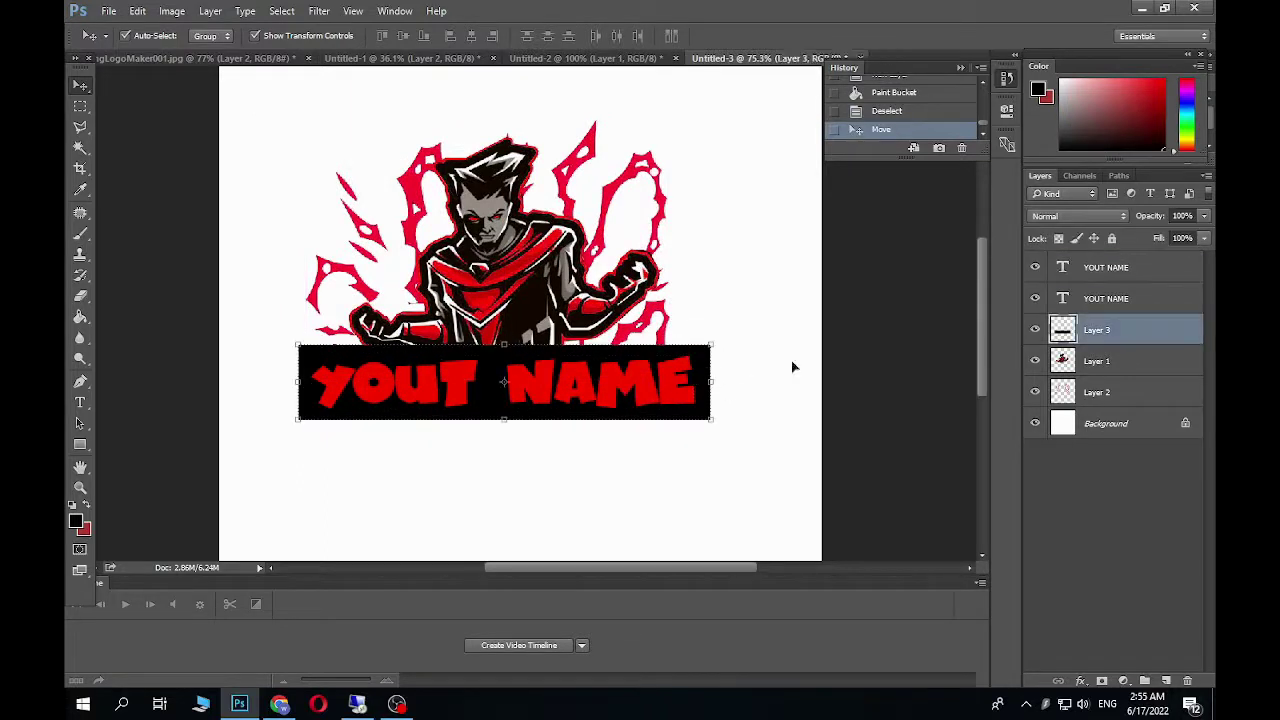
{"action": "left_click_drag", "start_coordinate": [1100, 333], "coordinate": [1100, 395]}
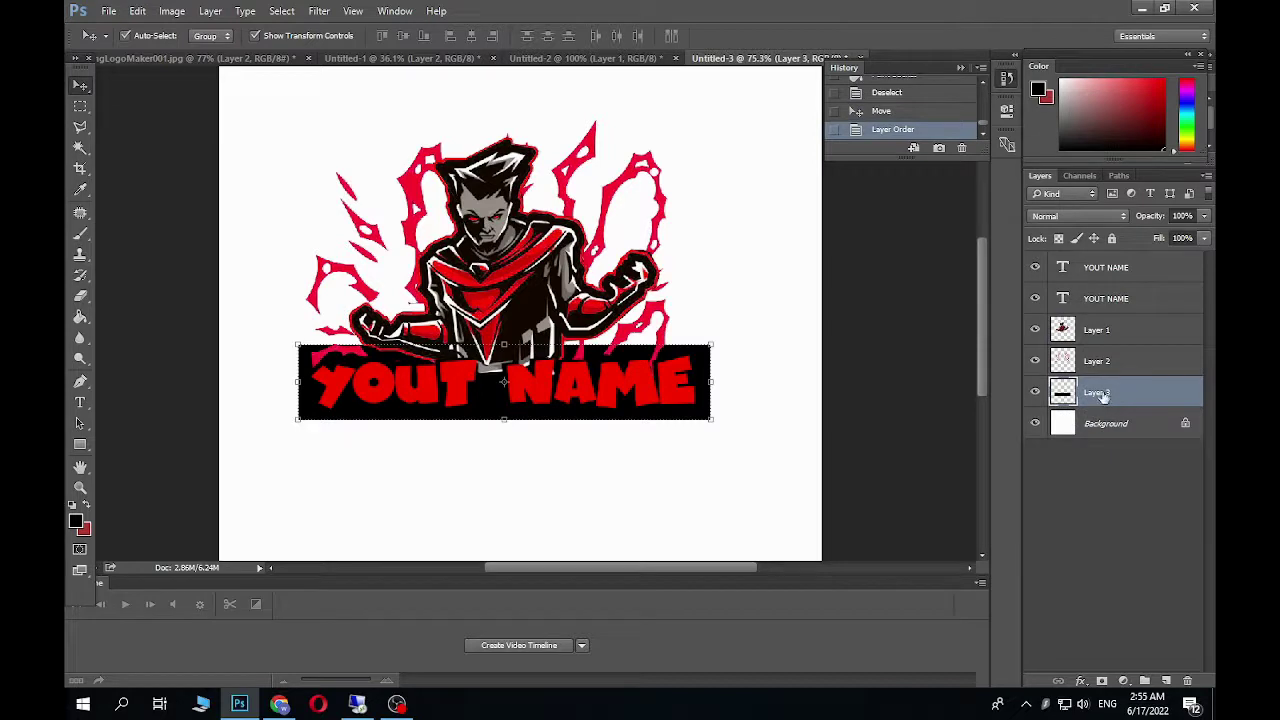
Scale the black bar to 93.58% width and 70.40% height so it fits tightly around the name.
{"action": "left_click", "coordinate": [840, 378]}
{"action": "left_click", "coordinate": [708, 368]}
{"action": "left_click_drag", "start_coordinate": [709, 343], "coordinate": [718, 322]}
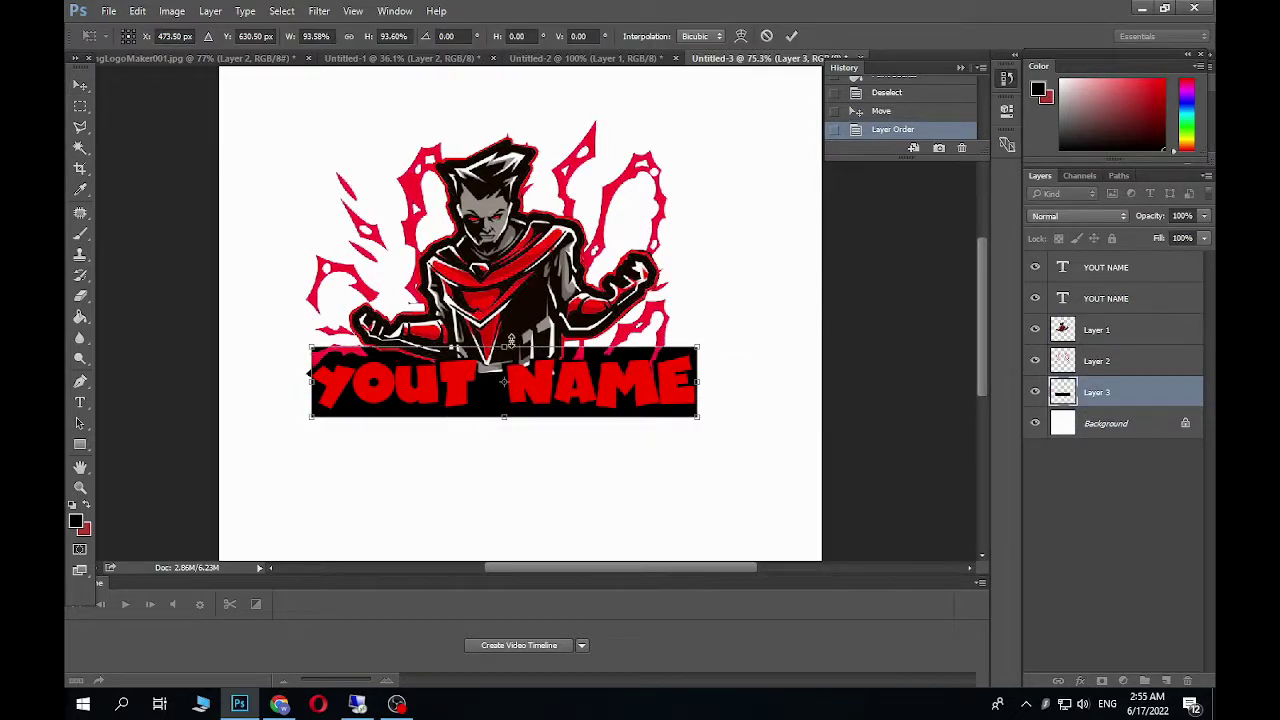
{"action": "left_click_drag", "start_coordinate": [510, 342], "coordinate": [510, 356]}
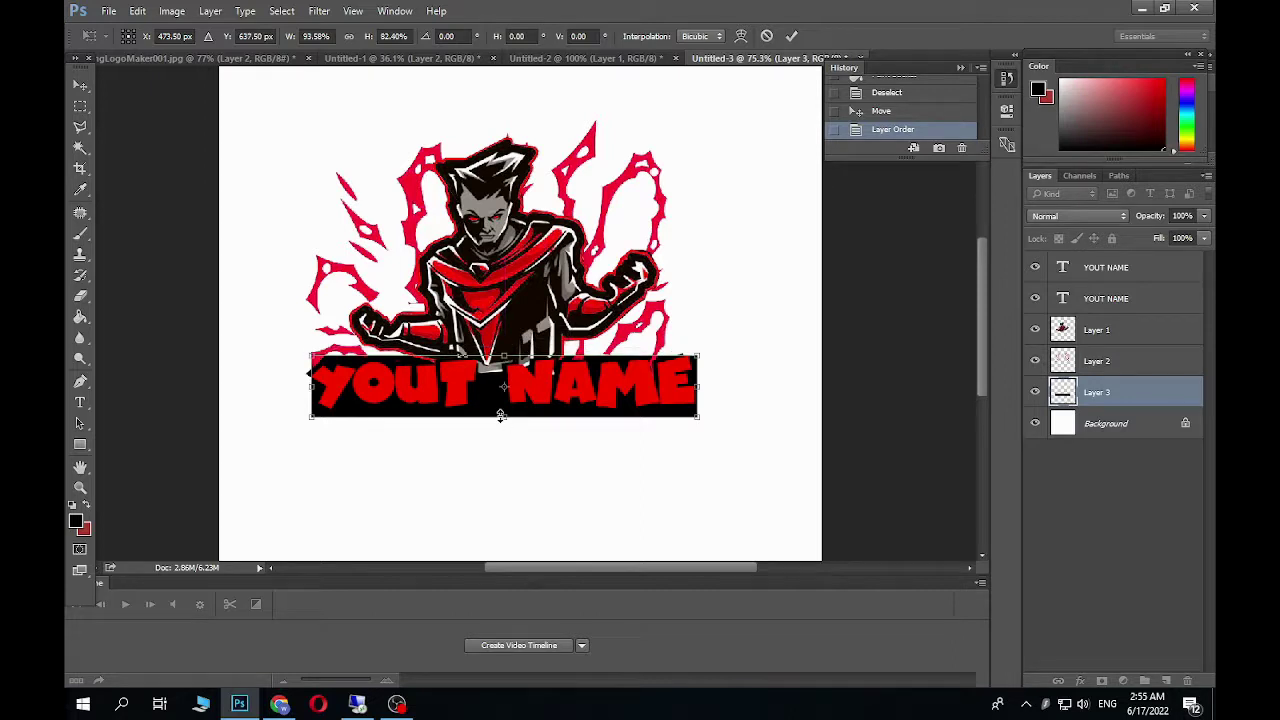
{"action": "left_click_drag", "start_coordinate": [500, 415], "coordinate": [501, 408]}
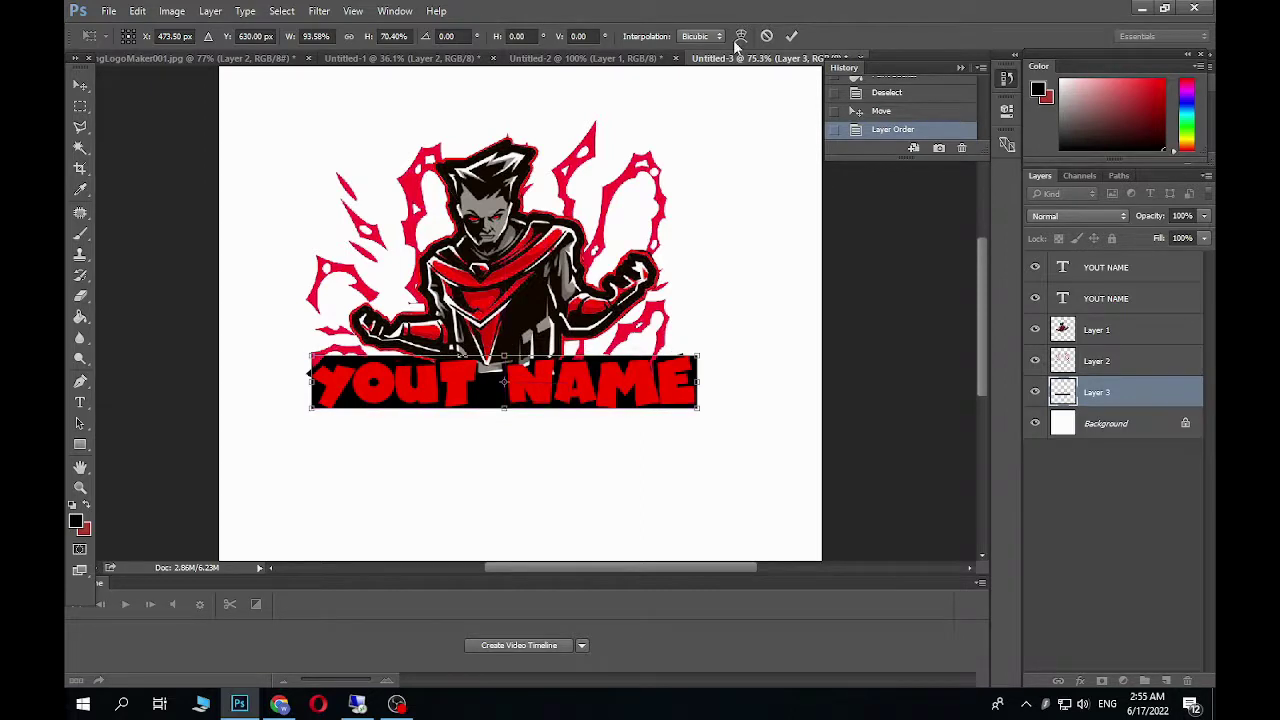
{"action": "left_click", "coordinate": [791, 36]}
Set up the Eraser on Layer 3 with the rough-textured 60 px brush preset enlarged to 82 px.
{"action": "scroll", "coordinate": [786, 289], "scroll_direction": "down", "scroll_amount": 3}
{"action": "scroll", "coordinate": [726, 337], "scroll_direction": "up", "scroll_amount": 2}
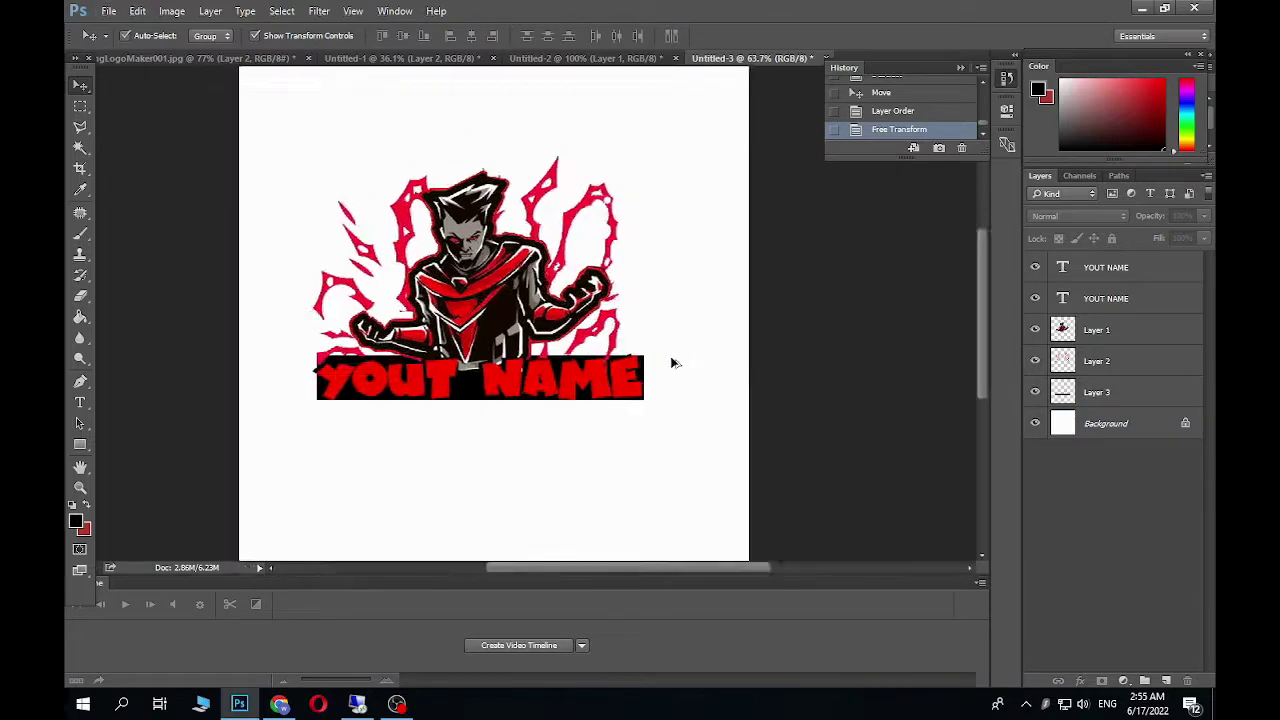
{"action": "scroll", "coordinate": [672, 363], "scroll_direction": "down", "scroll_amount": 2}
{"action": "scroll", "coordinate": [651, 352], "scroll_direction": "up", "scroll_amount": 4}
{"action": "left_click", "coordinate": [502, 408]}
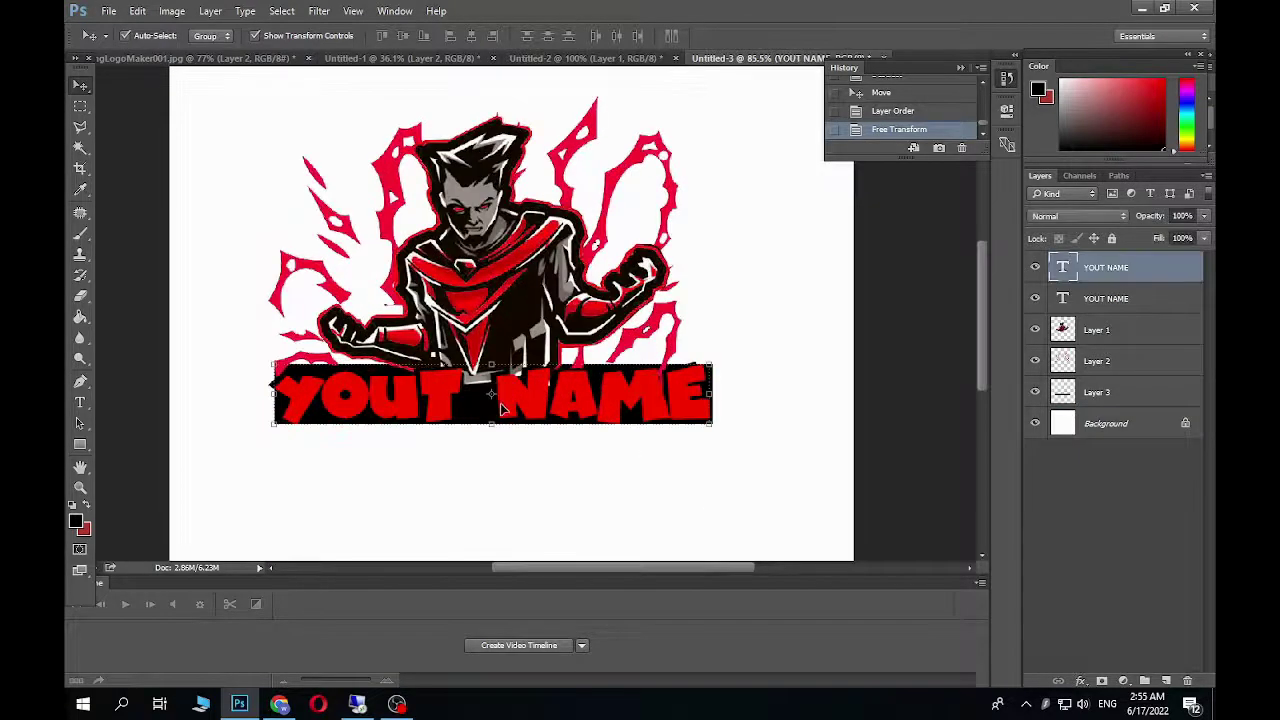
{"action": "left_click", "coordinate": [81, 298]}
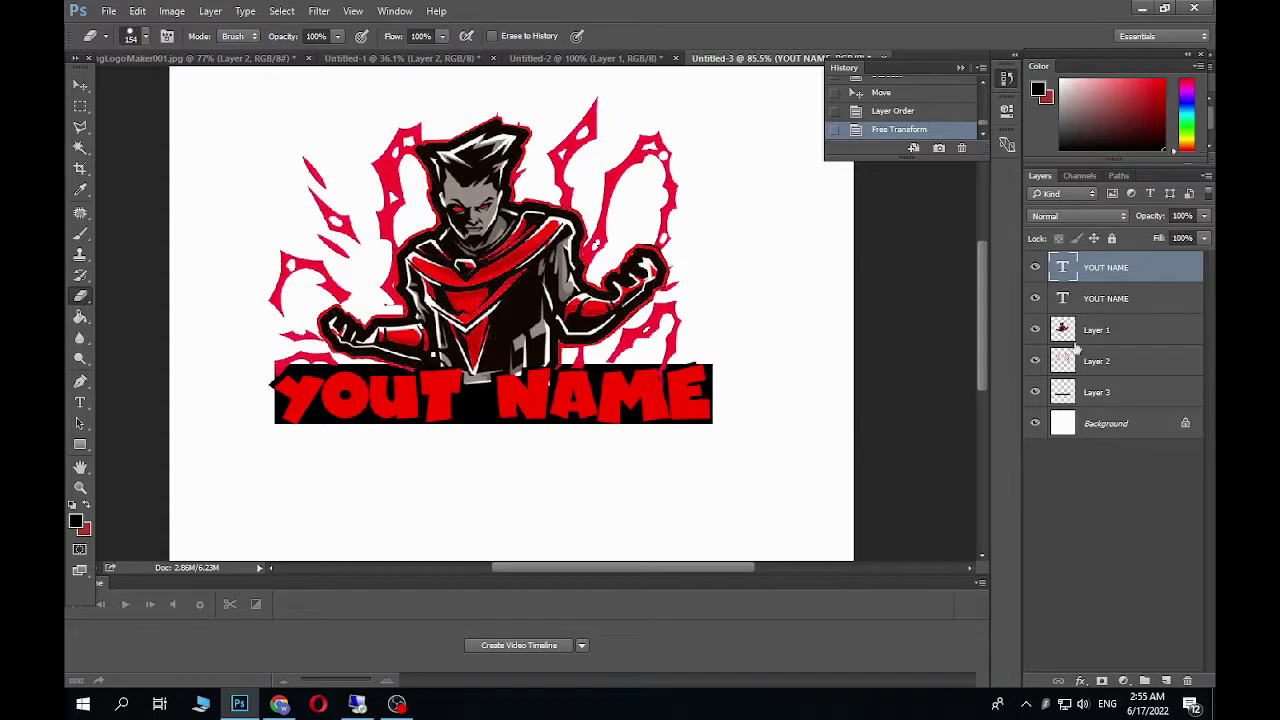
{"action": "left_click", "coordinate": [1095, 392]}
{"action": "right_click", "coordinate": [485, 392]}
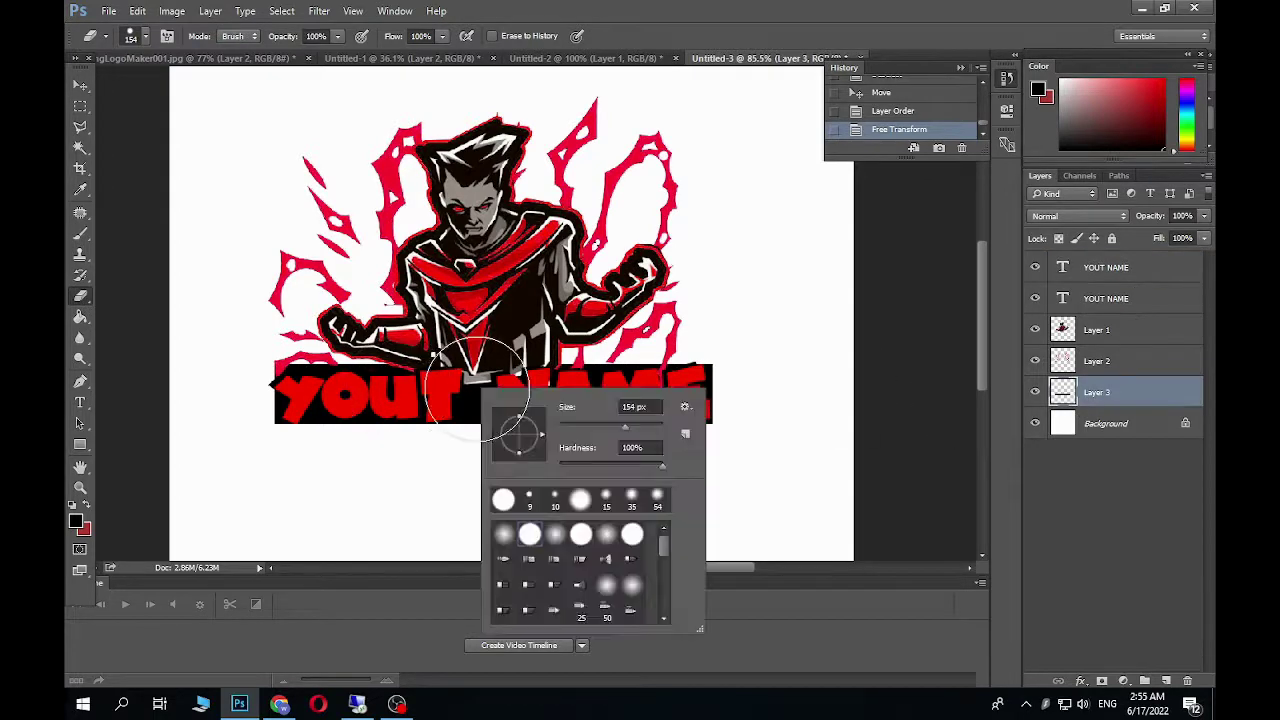
{"action": "left_click", "coordinate": [595, 425]}
{"action": "scroll", "coordinate": [580, 570], "scroll_direction": "down", "scroll_amount": 5}
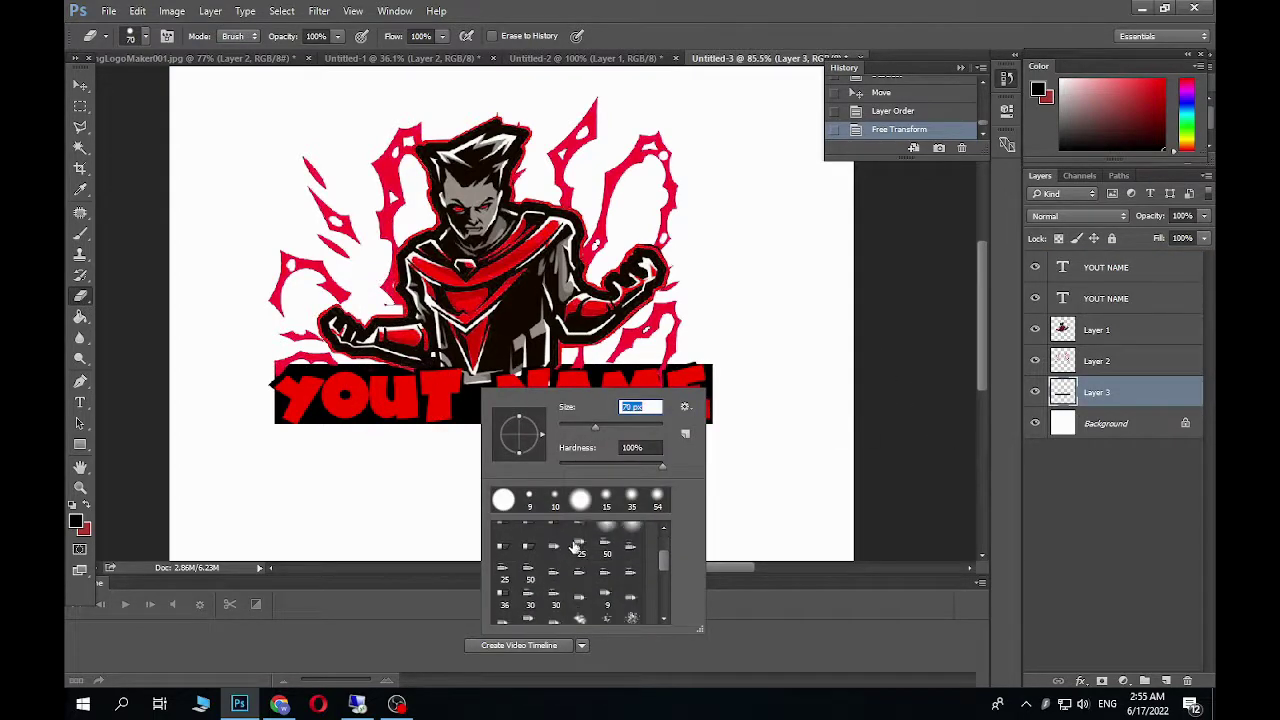
{"action": "left_click", "coordinate": [606, 585]}
{"action": "scroll", "coordinate": [589, 606], "scroll_direction": "down", "scroll_amount": 1}
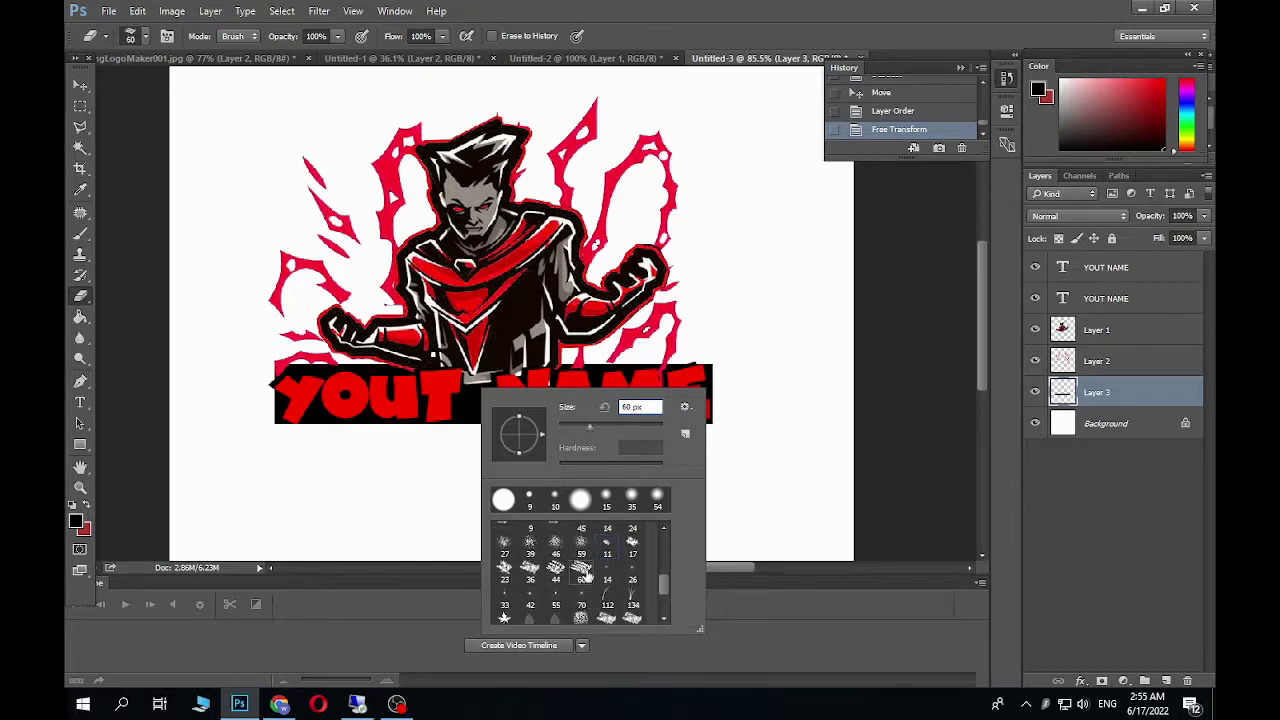
{"action": "left_click_drag", "start_coordinate": [578, 428], "coordinate": [603, 428]}
{"action": "left_click", "coordinate": [470, 345]}
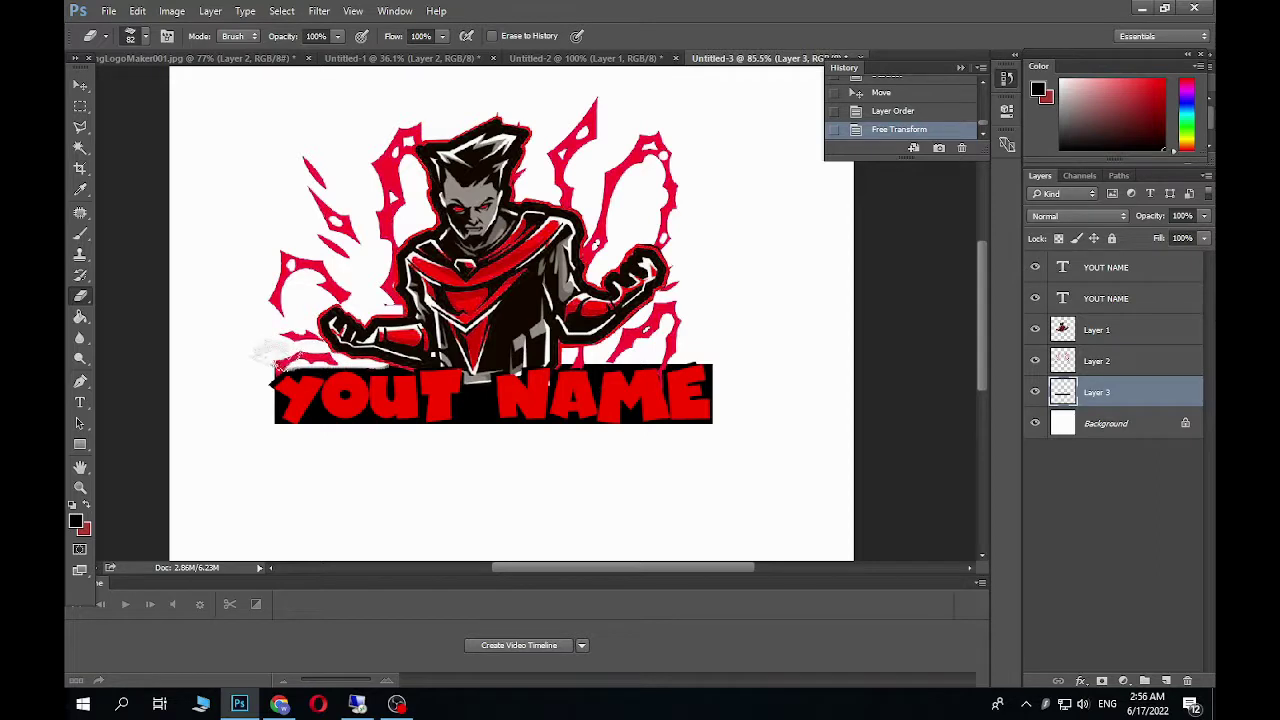
Erase along the edges of the black bar on Layer 3 to give it a ragged, torn outline.
{"action": "left_click", "coordinate": [250, 403]}
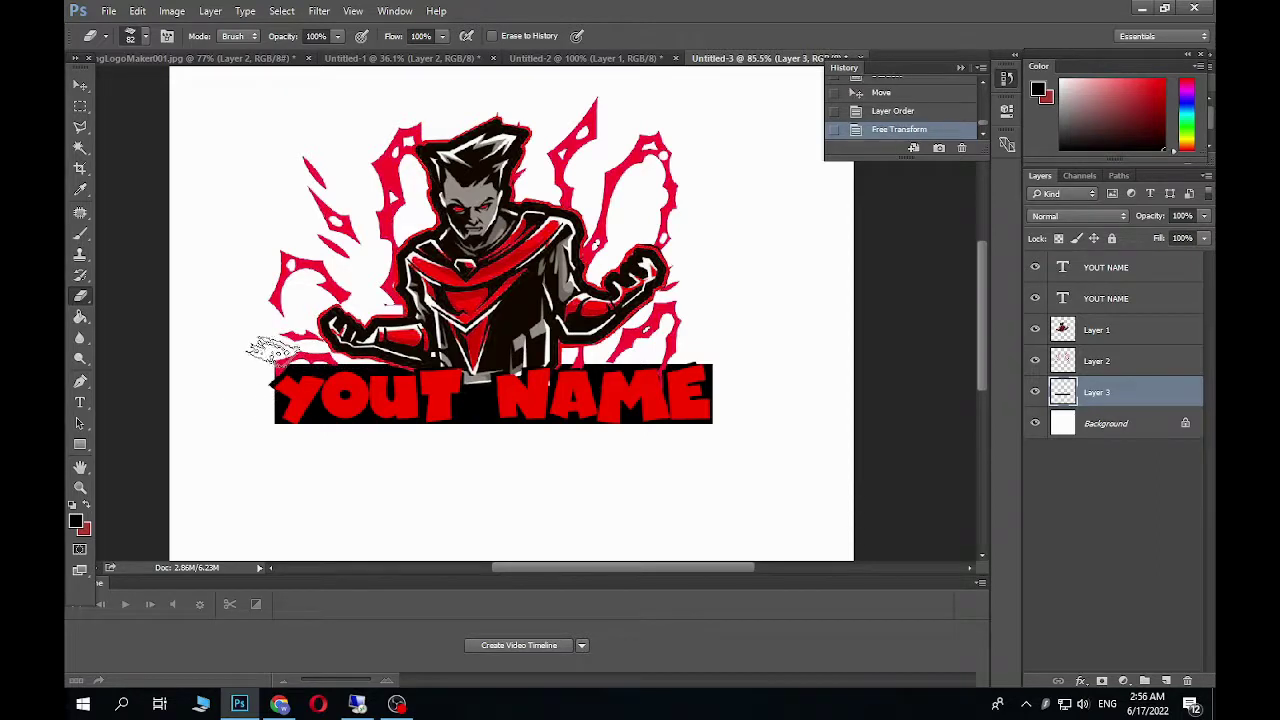
{"action": "left_click_drag", "start_coordinate": [264, 342], "coordinate": [700, 352]}
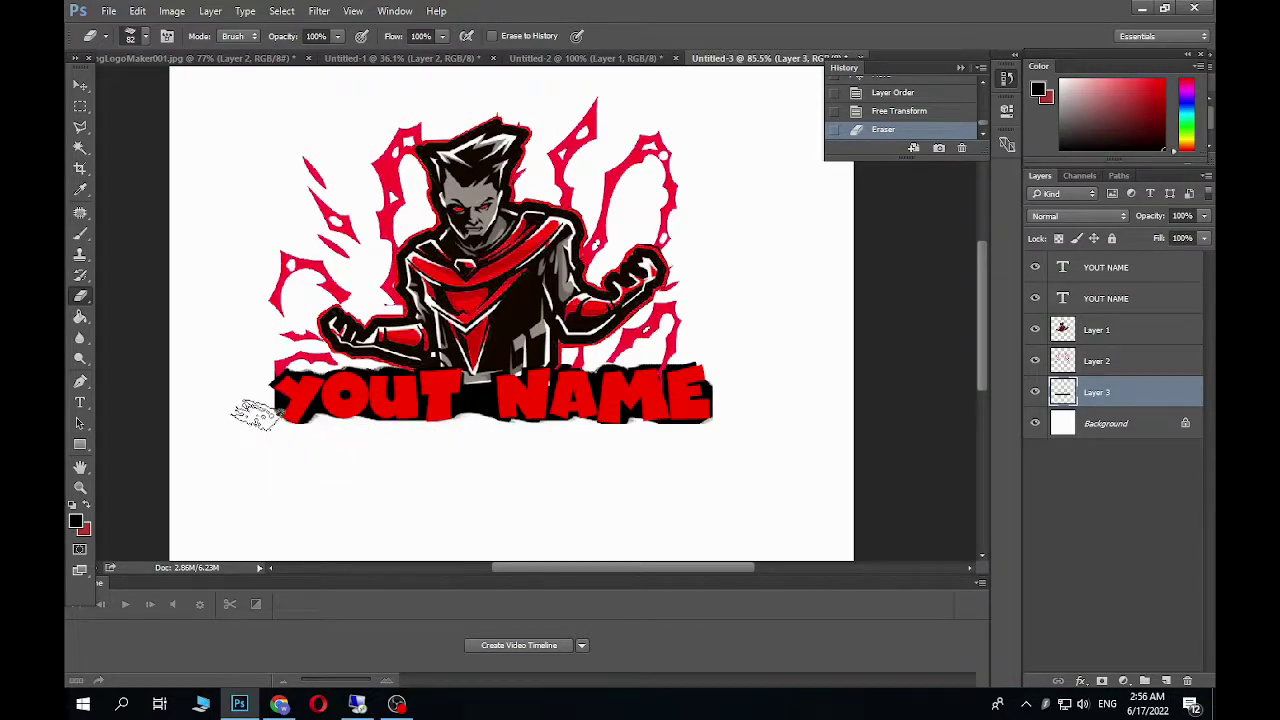
{"action": "left_click_drag", "start_coordinate": [251, 400], "coordinate": [262, 405]}
{"action": "scroll", "coordinate": [520, 536], "scroll_direction": "down", "scroll_amount": 3}
{"action": "scroll", "coordinate": [286, 251], "scroll_direction": "up", "scroll_amount": 3}
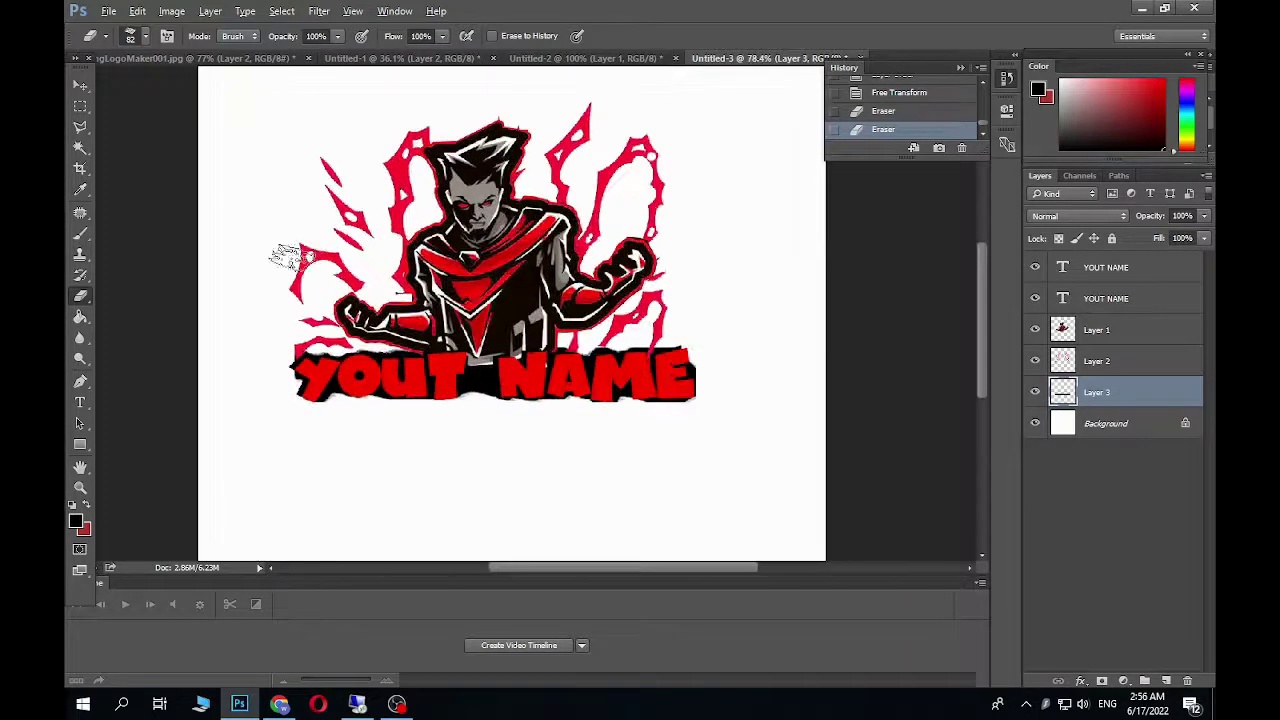
Group the two text layers and Layers 1 to 3, duplicate the group, and merge the copy into a single layer.
{"action": "left_click", "coordinate": [81, 87]}
{"action": "left_click", "coordinate": [274, 223]}
{"action": "scroll", "coordinate": [400, 323], "scroll_direction": "down", "scroll_amount": 3}
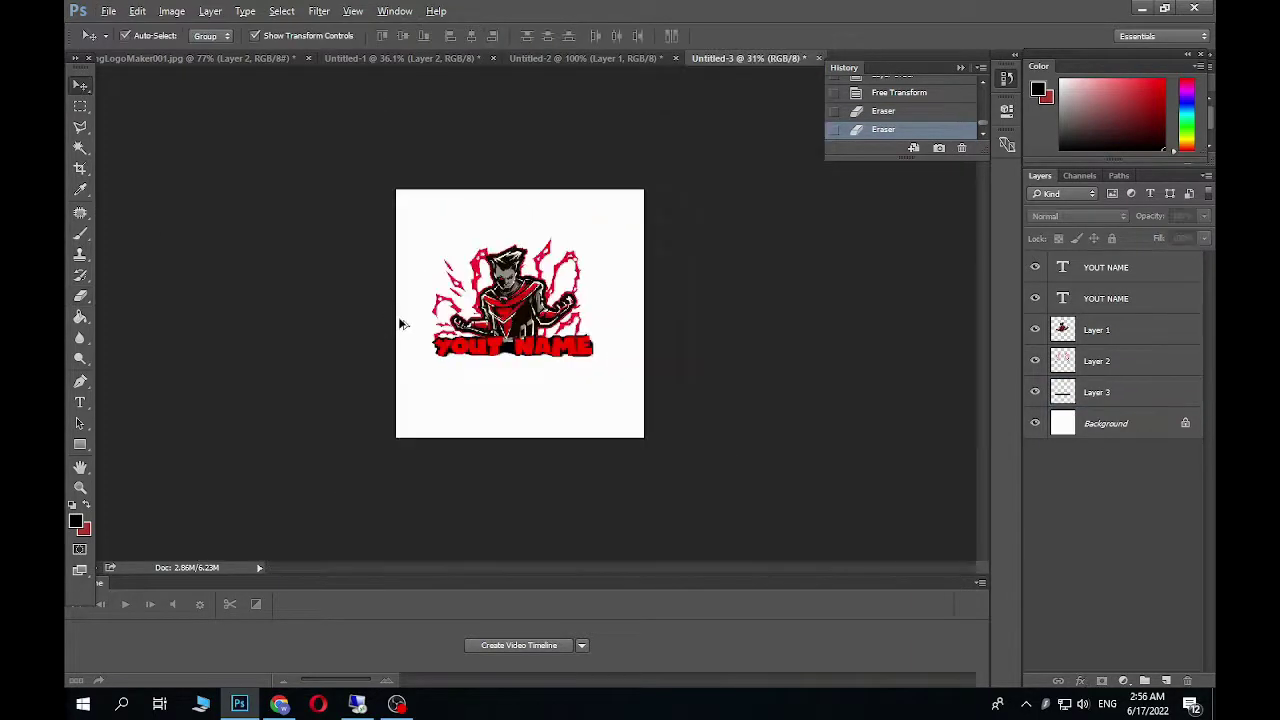
{"action": "scroll", "coordinate": [400, 323], "scroll_direction": "up", "scroll_amount": 2}
{"action": "left_click_drag", "start_coordinate": [690, 205], "coordinate": [578, 348]}
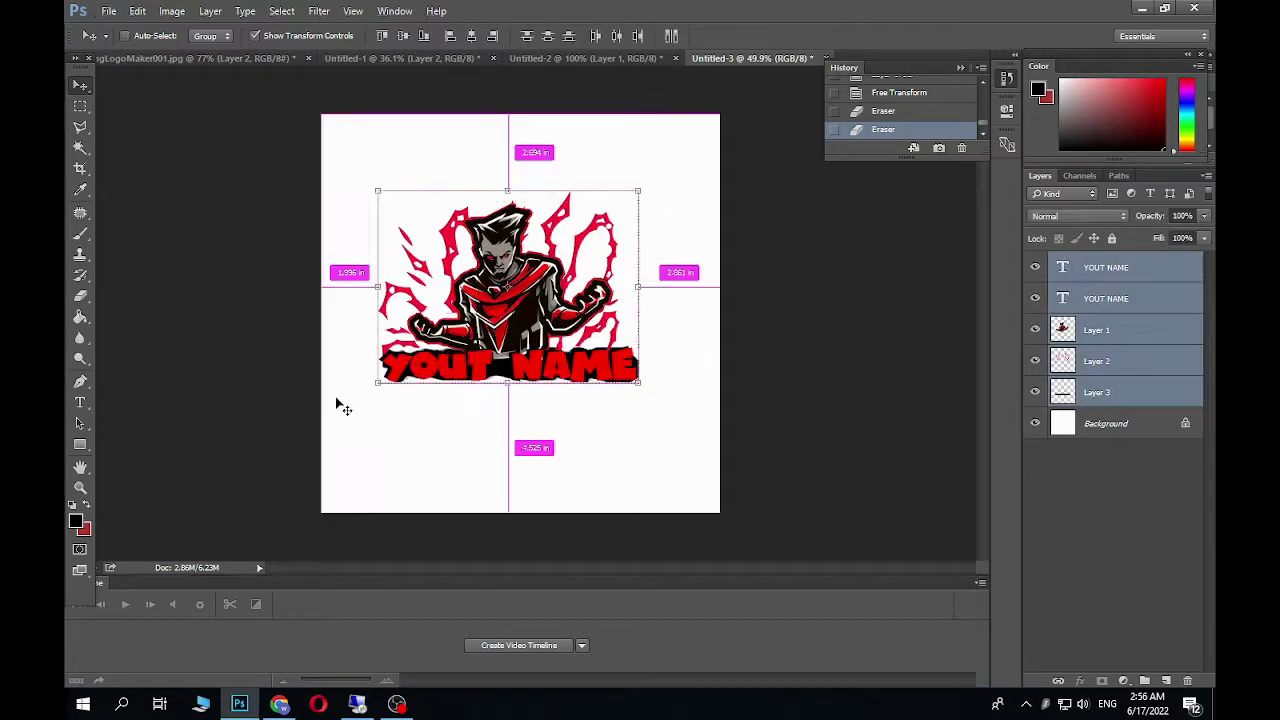
{"action": "key", "text": "ctrl+g"}
{"action": "key", "text": "ctrl+j"}
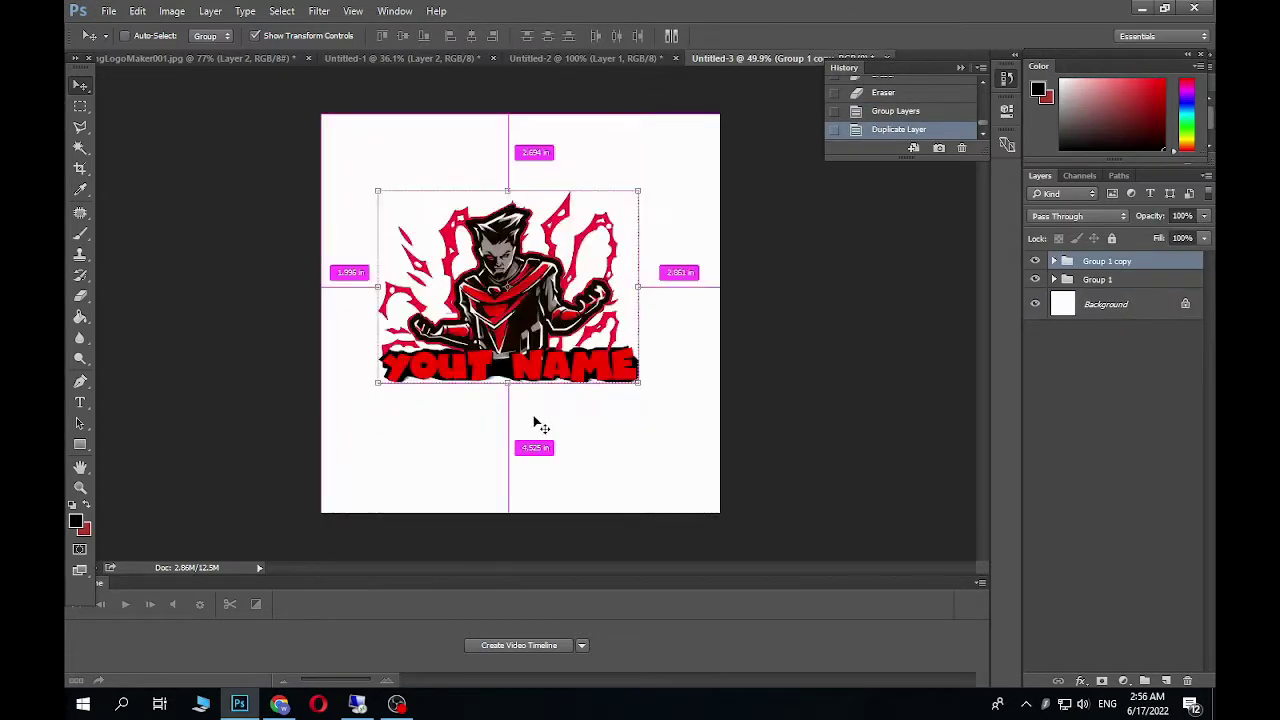
{"action": "key", "text": "ctrl+e"}
Fill the Background layer with the black foreground colour using the Paint Bucket.
{"action": "left_click", "coordinate": [1103, 324]}
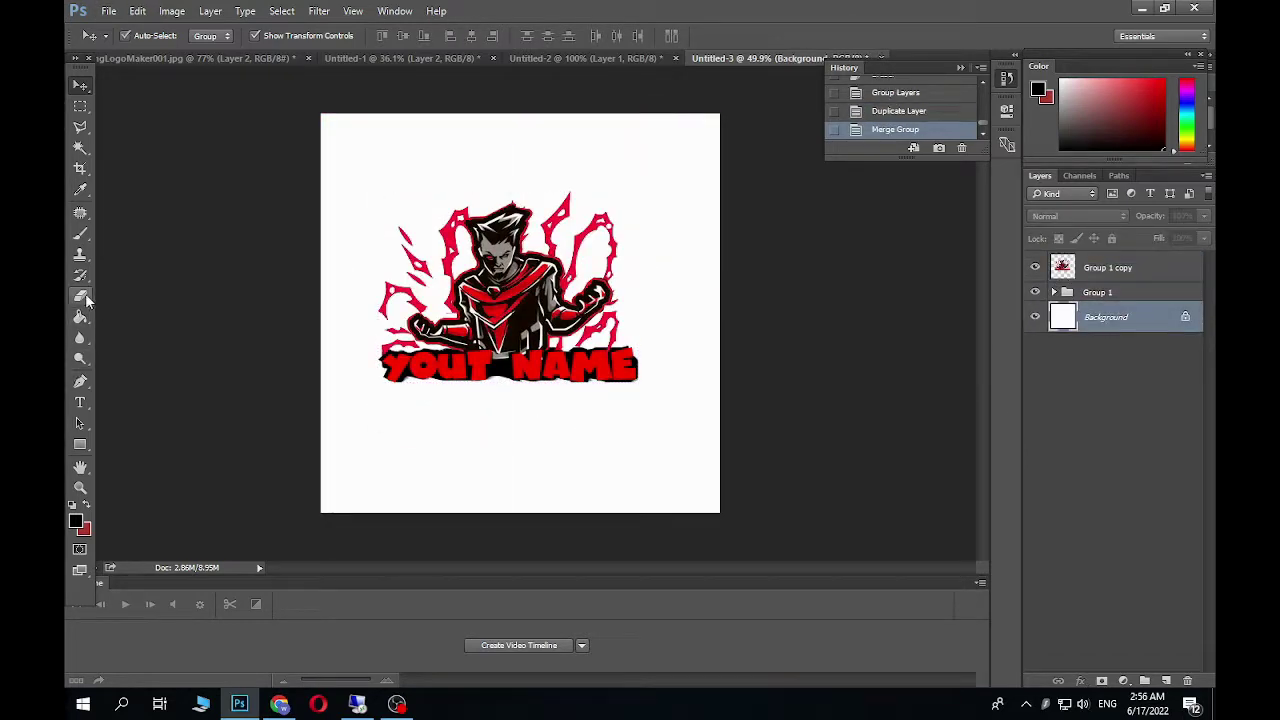
{"action": "left_click", "coordinate": [81, 316]}
{"action": "left_click", "coordinate": [521, 435]}
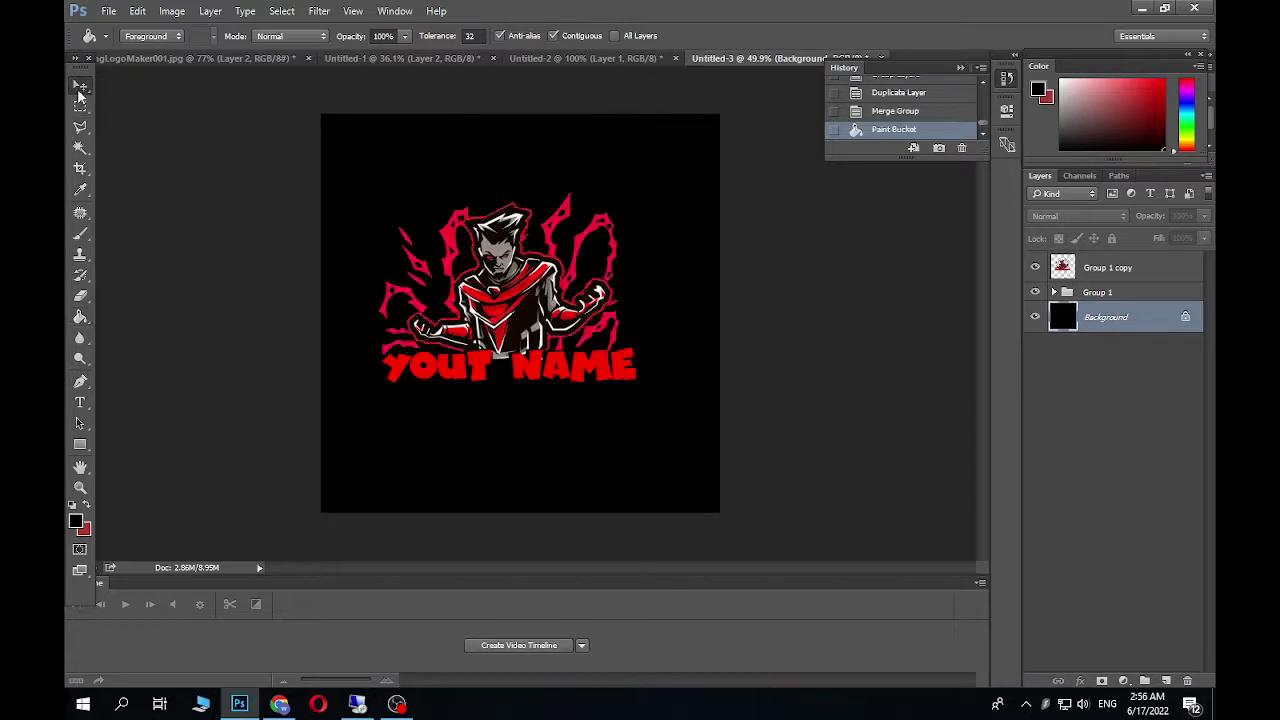
Hide Group 1 and place an offset duplicate of the merged logo beneath the first merged layer.
{"action": "left_click", "coordinate": [80, 86]}
{"action": "scroll", "coordinate": [520, 313], "scroll_direction": "down", "scroll_amount": 1}
{"action": "scroll", "coordinate": [520, 313], "scroll_direction": "up", "scroll_amount": 2}
{"action": "left_click_drag", "start_coordinate": [563, 340], "coordinate": [455, 344]}
{"action": "left_click", "coordinate": [1035, 291]}
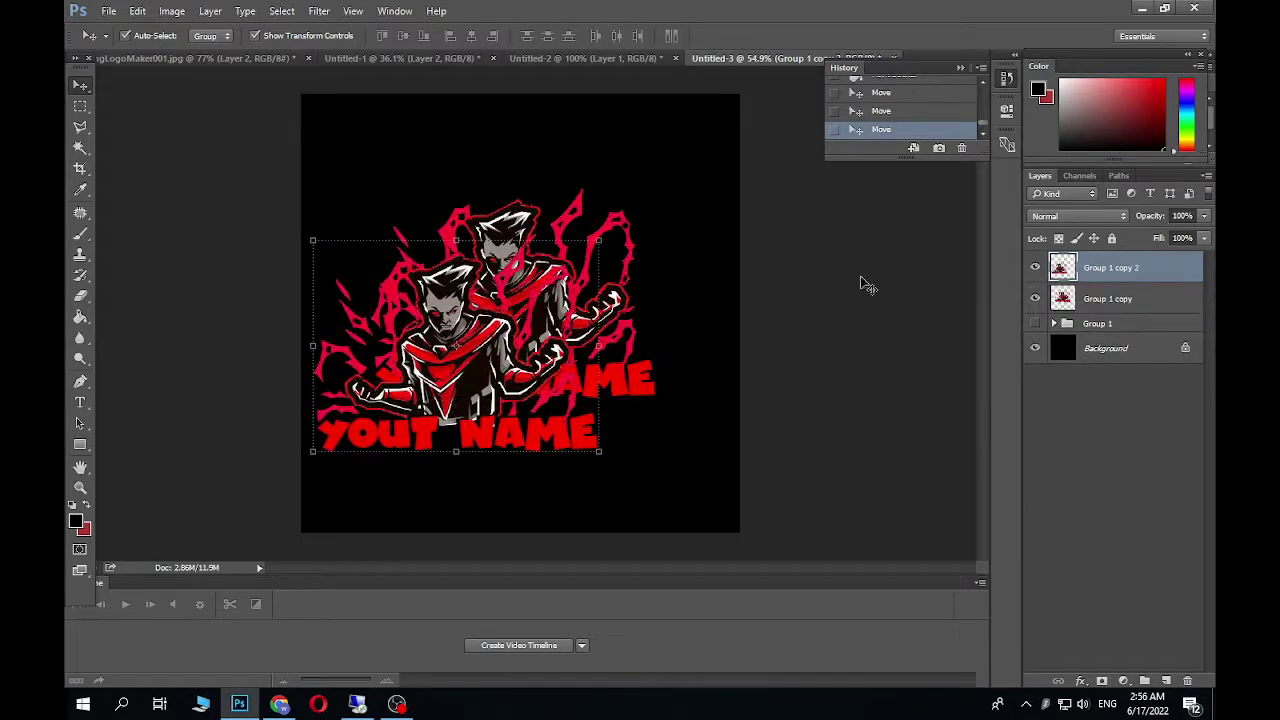
{"action": "left_click_drag", "start_coordinate": [1100, 273], "coordinate": [1106, 312]}
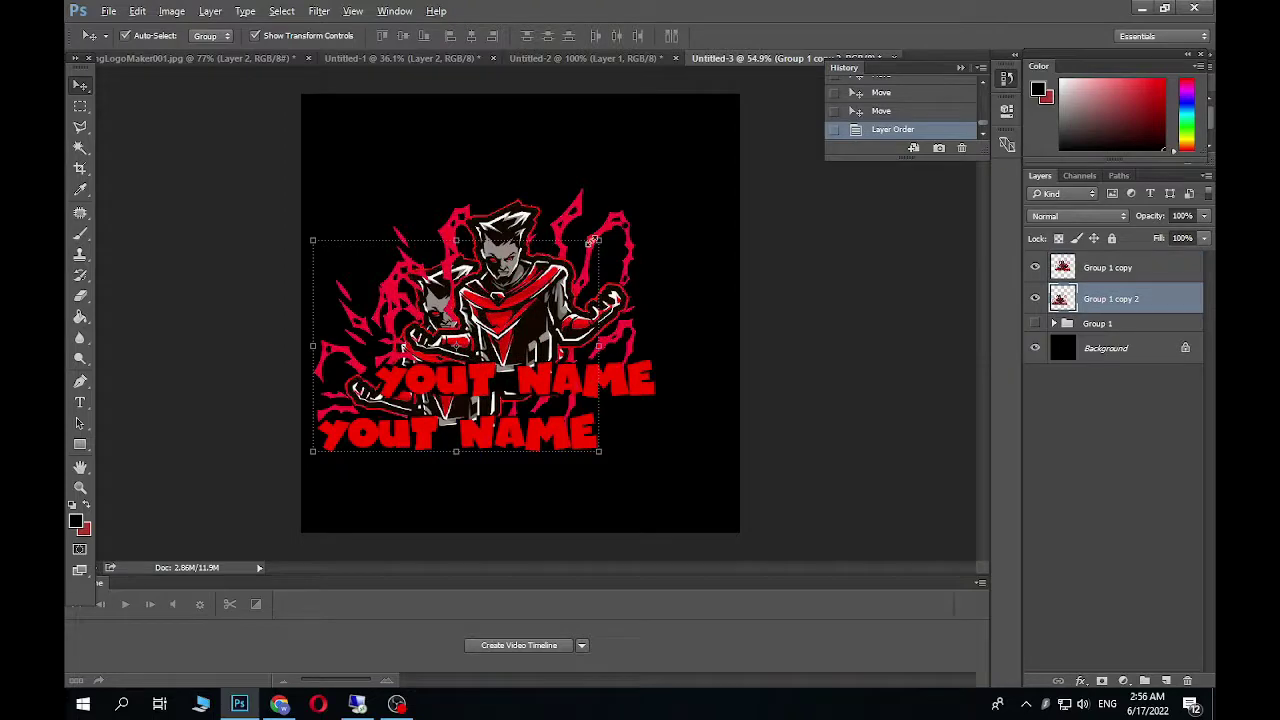
Enlarge the rear logo copy behind the main logo and dim it to 76% opacity and 57% fill.
{"action": "left_click_drag", "start_coordinate": [592, 241], "coordinate": [735, 150]}
{"action": "scroll", "coordinate": [600, 300], "scroll_direction": "down", "scroll_amount": 3}
{"action": "left_click_drag", "start_coordinate": [520, 330], "coordinate": [554, 378]}
{"action": "left_click", "coordinate": [792, 36]}
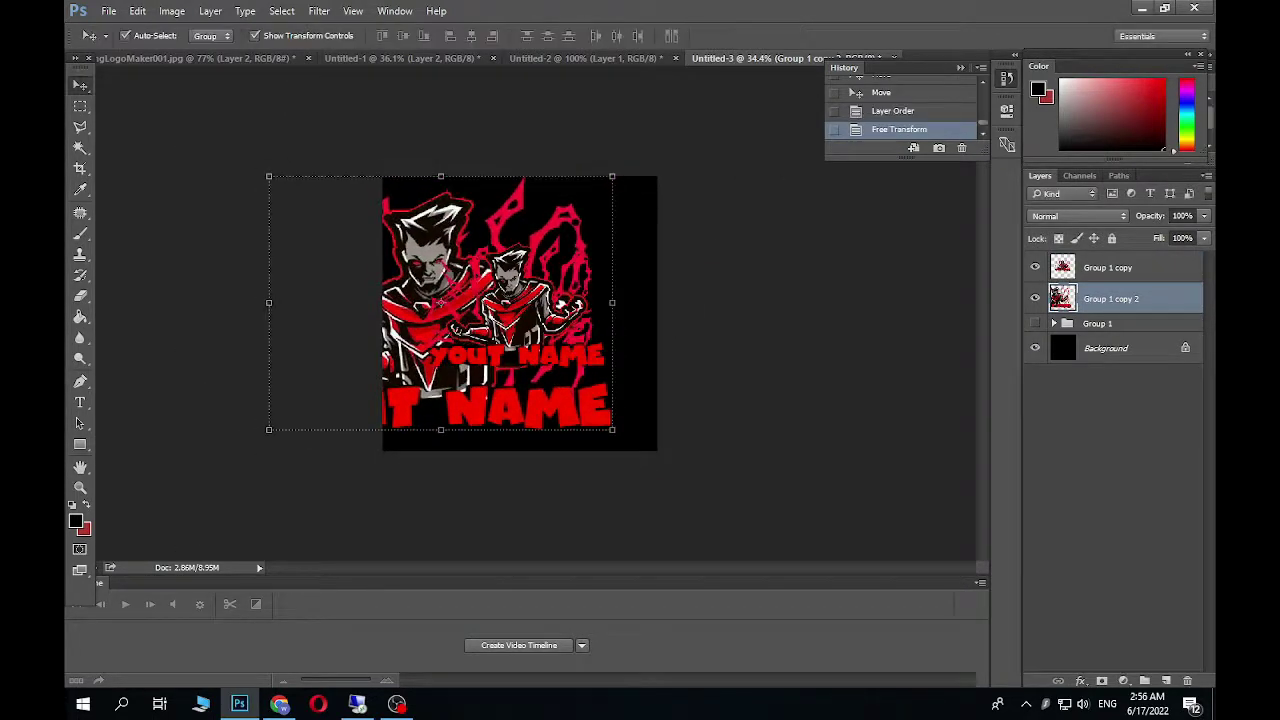
{"action": "left_click_drag", "start_coordinate": [1203, 241], "coordinate": [1172, 254]}
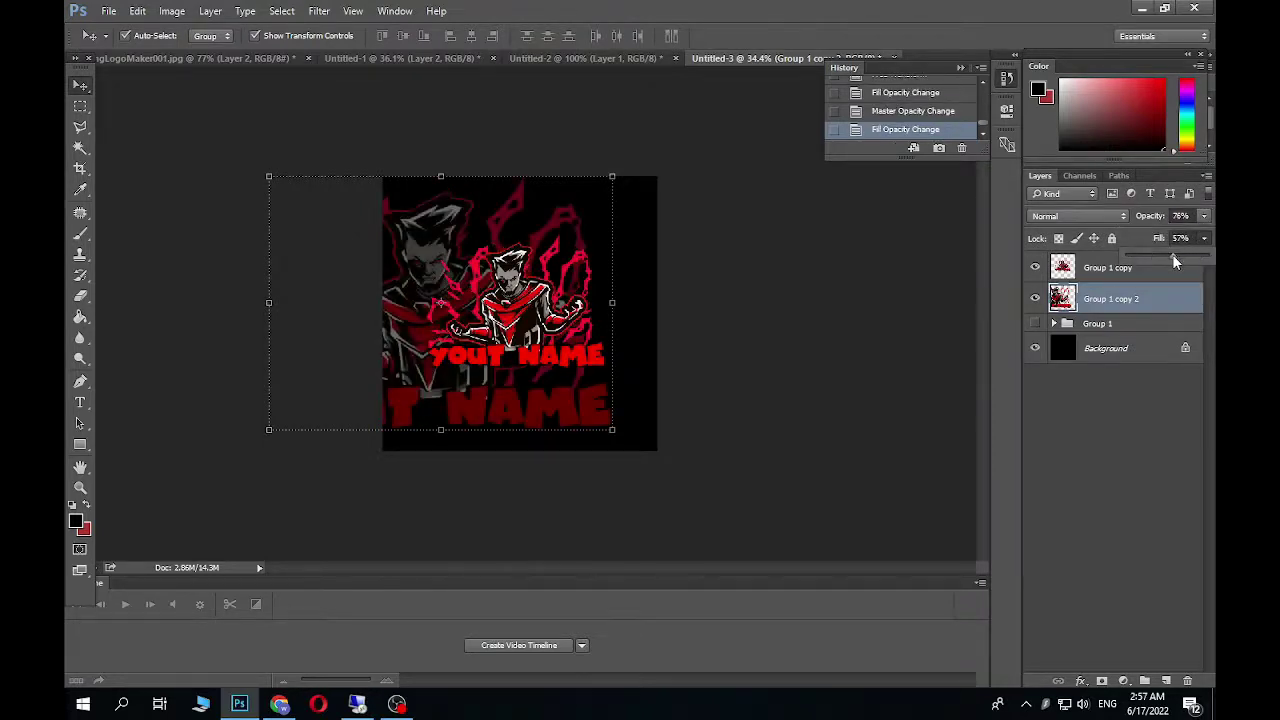
{"action": "left_click", "coordinate": [780, 357]}
Distort the dimmed rear copy to 198.13% width and 167.46% height so its artwork covers the canvas as a backdrop.
{"action": "left_click", "coordinate": [416, 248]}
{"action": "left_click_drag", "start_coordinate": [614, 176], "coordinate": [803, 44]}
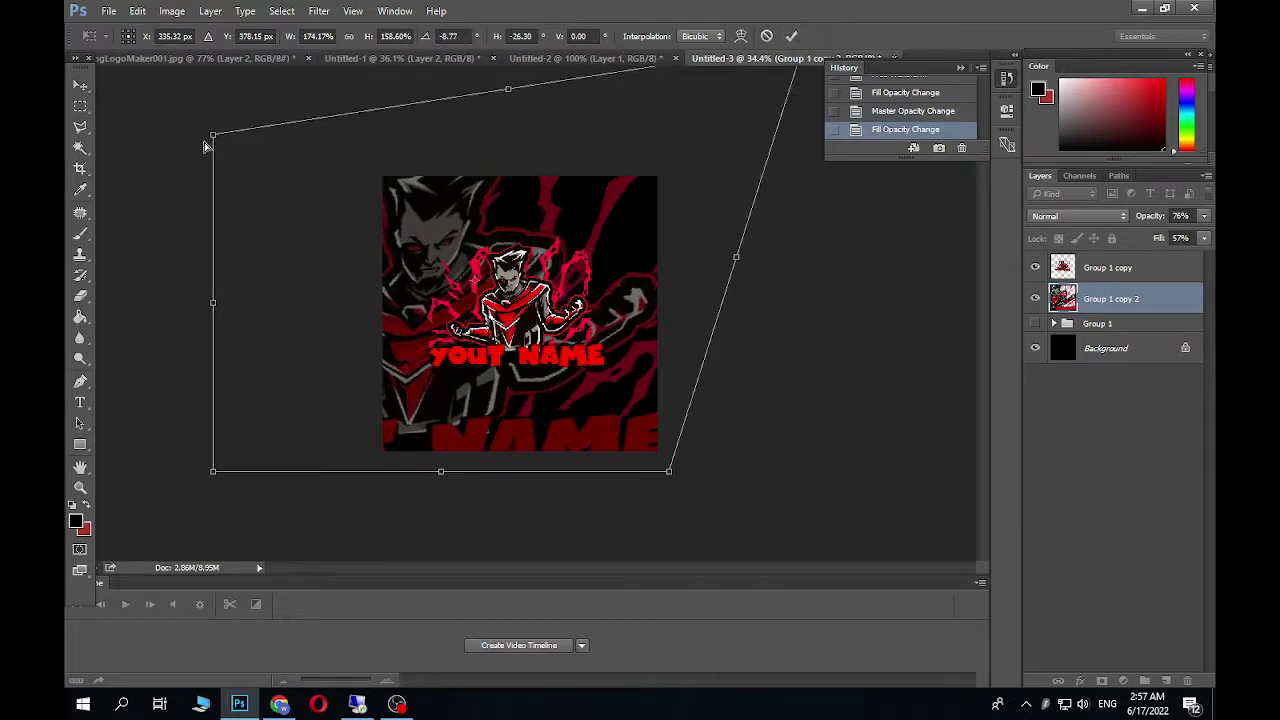
{"action": "left_click_drag", "start_coordinate": [205, 147], "coordinate": [125, 72]}
{"action": "key", "text": "ctrl+minus"}
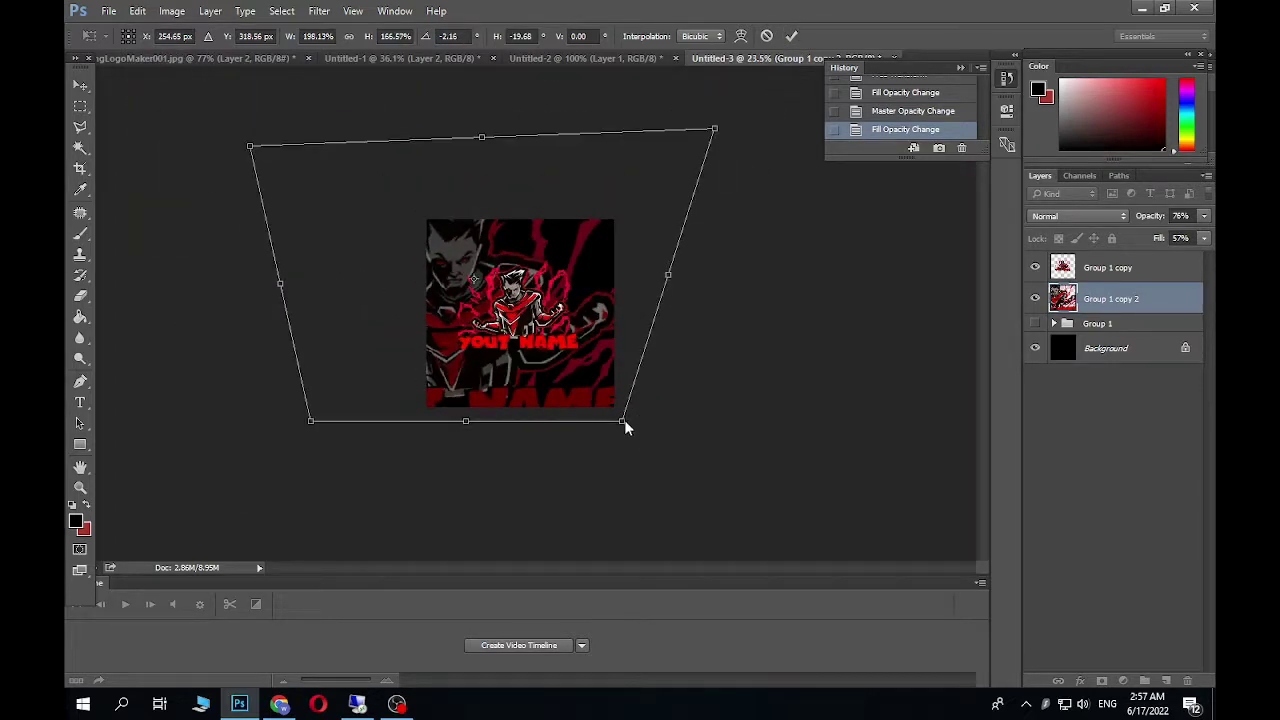
{"action": "left_click_drag", "start_coordinate": [620, 426], "coordinate": [550, 413]}
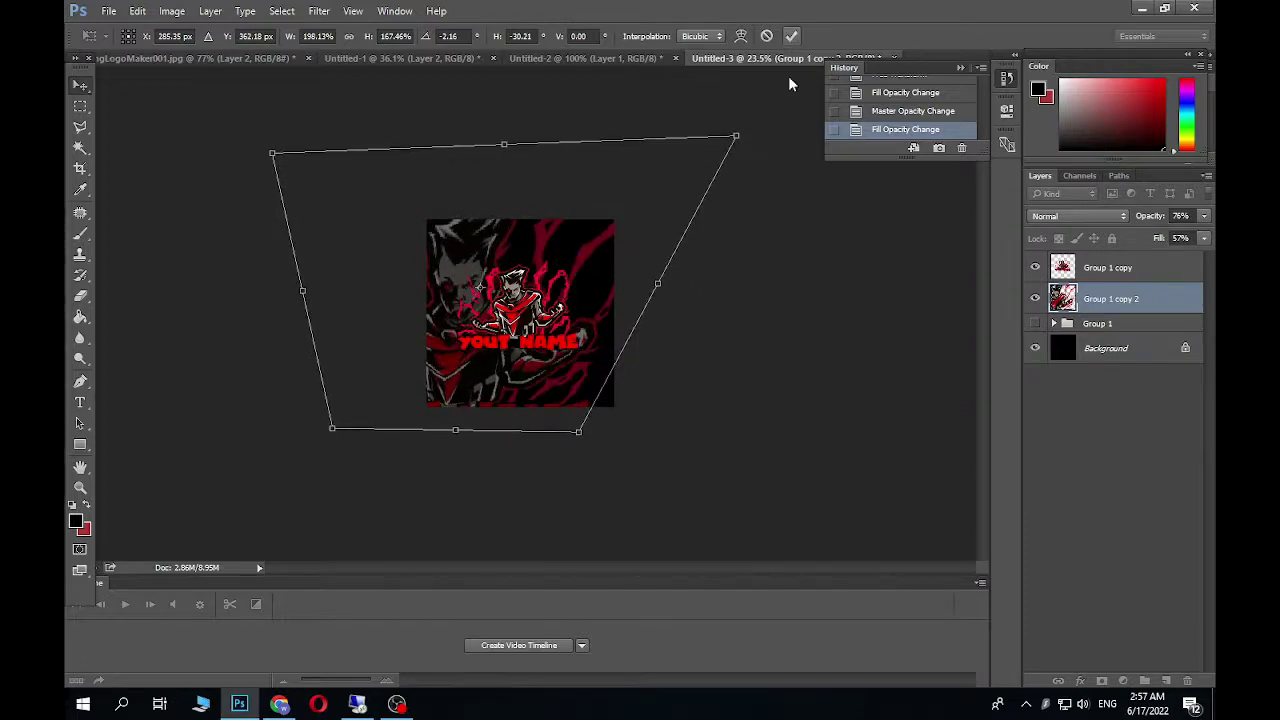
{"action": "key", "text": "Return"}
Scale the main logo on Group 1 copy to 108.45% width and 108.32% height.
{"action": "scroll", "coordinate": [575, 288], "scroll_direction": "up", "scroll_amount": 5}
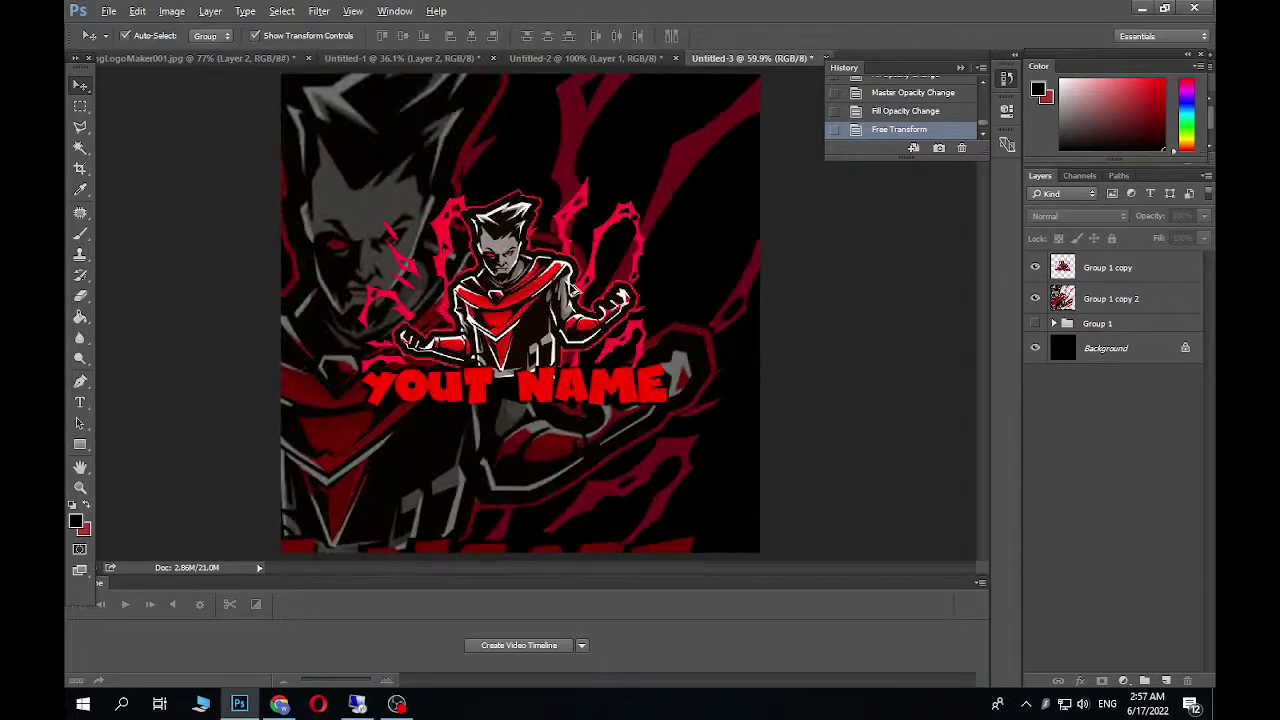
{"action": "scroll", "coordinate": [545, 295], "scroll_direction": "down", "scroll_amount": 4}
{"action": "left_click", "coordinate": [520, 302]}
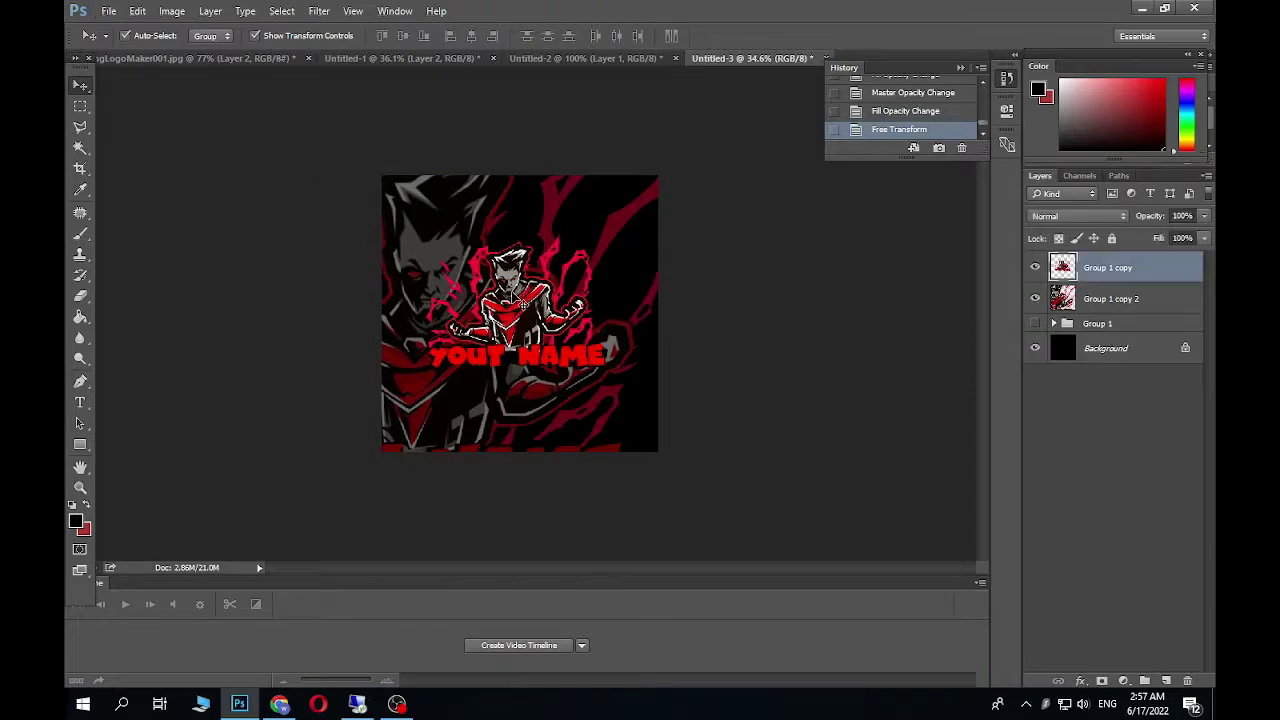
{"action": "key", "text": "ctrl+t"}
{"action": "left_click_drag", "start_coordinate": [609, 235], "coordinate": [613, 229]}
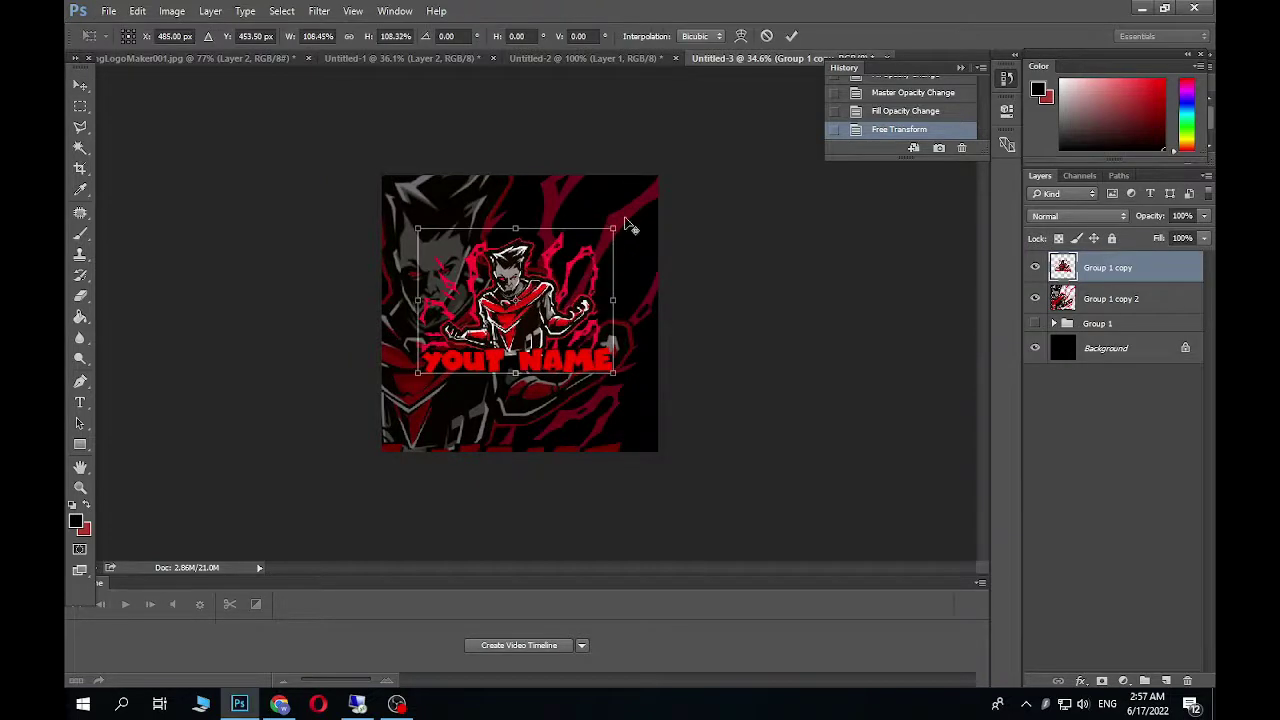
{"action": "left_click", "coordinate": [795, 36]}
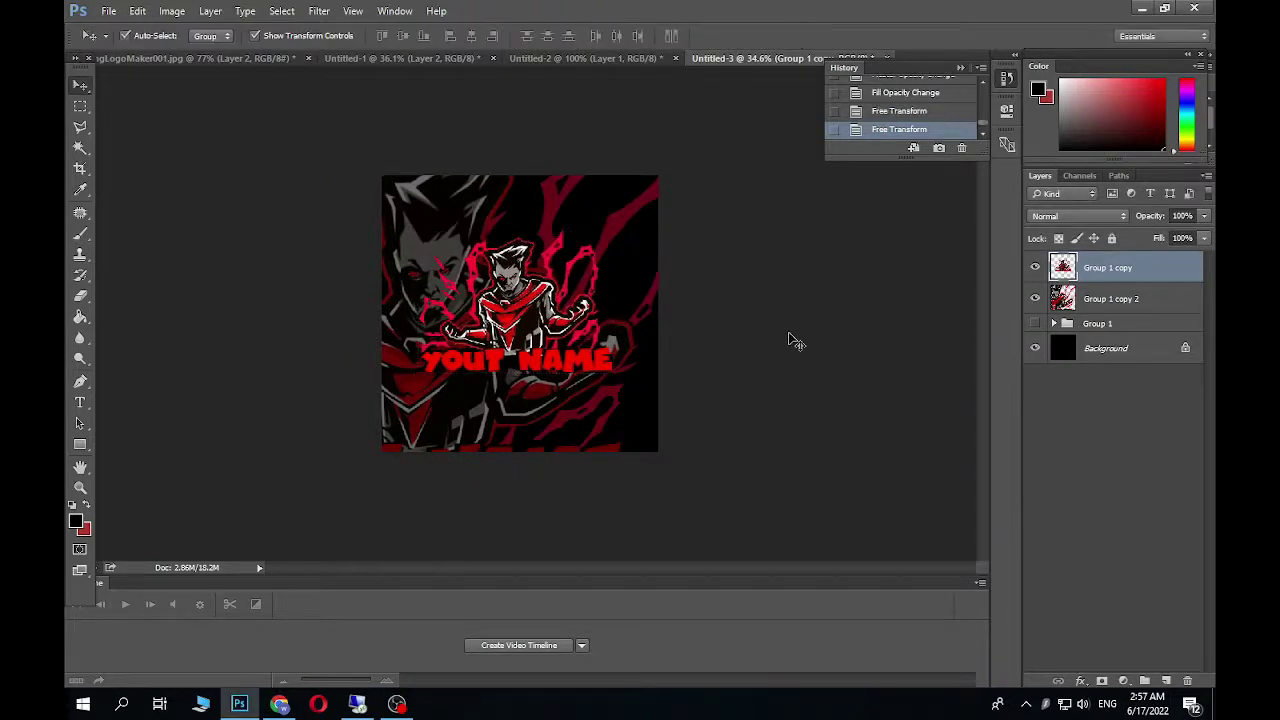
Add a smooth inner-bevel Bevel & Emboss style to Group 1 copy with 307% depth and 2 px size.
{"action": "double_click", "coordinate": [1165, 274]}
{"action": "left_click_drag", "start_coordinate": [430, 30], "coordinate": [1000, 10]}
{"action": "left_click_drag", "start_coordinate": [675, 6], "coordinate": [694, 16]}
{"action": "left_click", "coordinate": [706, 97]}
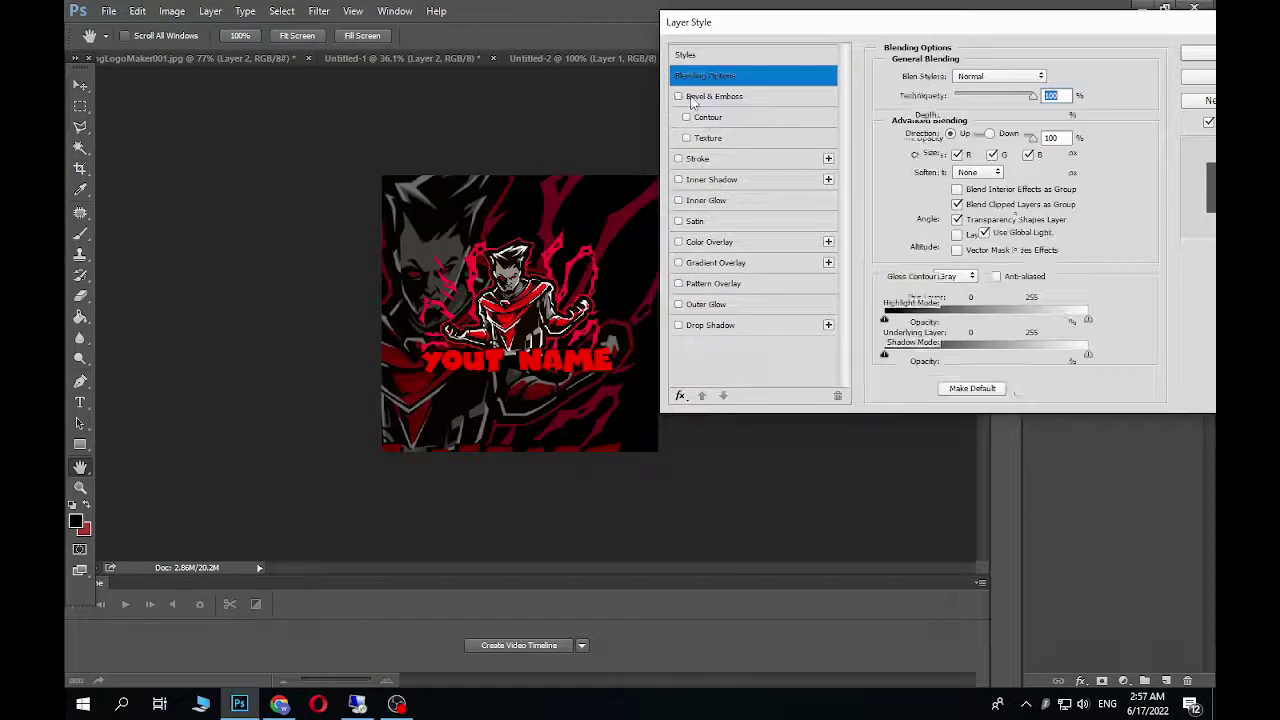
{"action": "left_click_drag", "start_coordinate": [955, 116], "coordinate": [972, 118]}
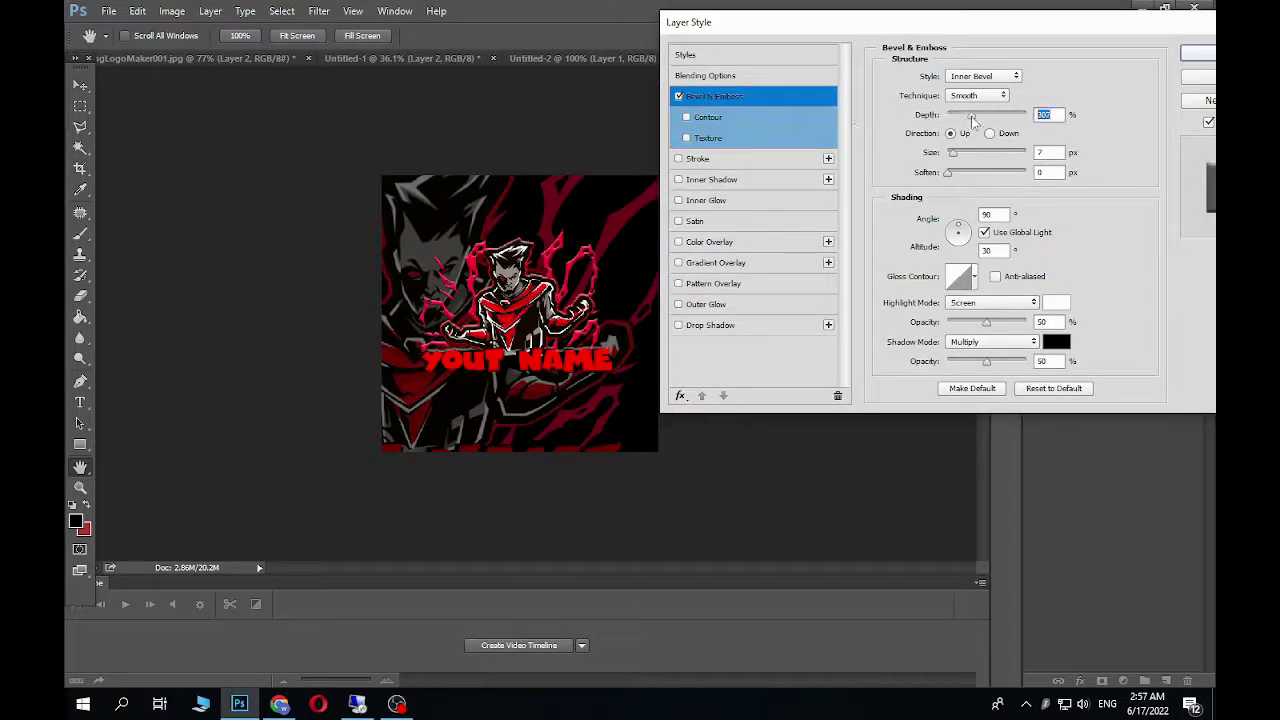
{"action": "left_click", "coordinate": [953, 153]}
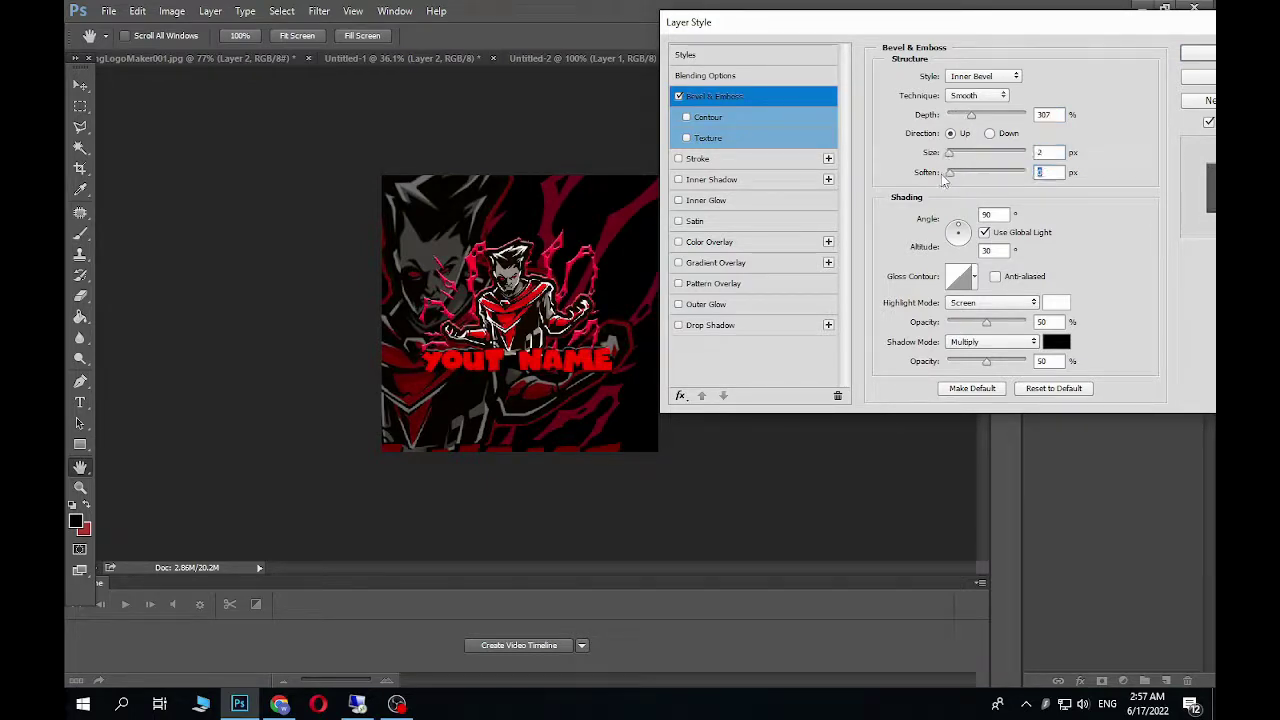
Try a black Stroke effect on Group 1 copy, positioned outside and sized at 13 px.
{"action": "left_click", "coordinate": [697, 160]}
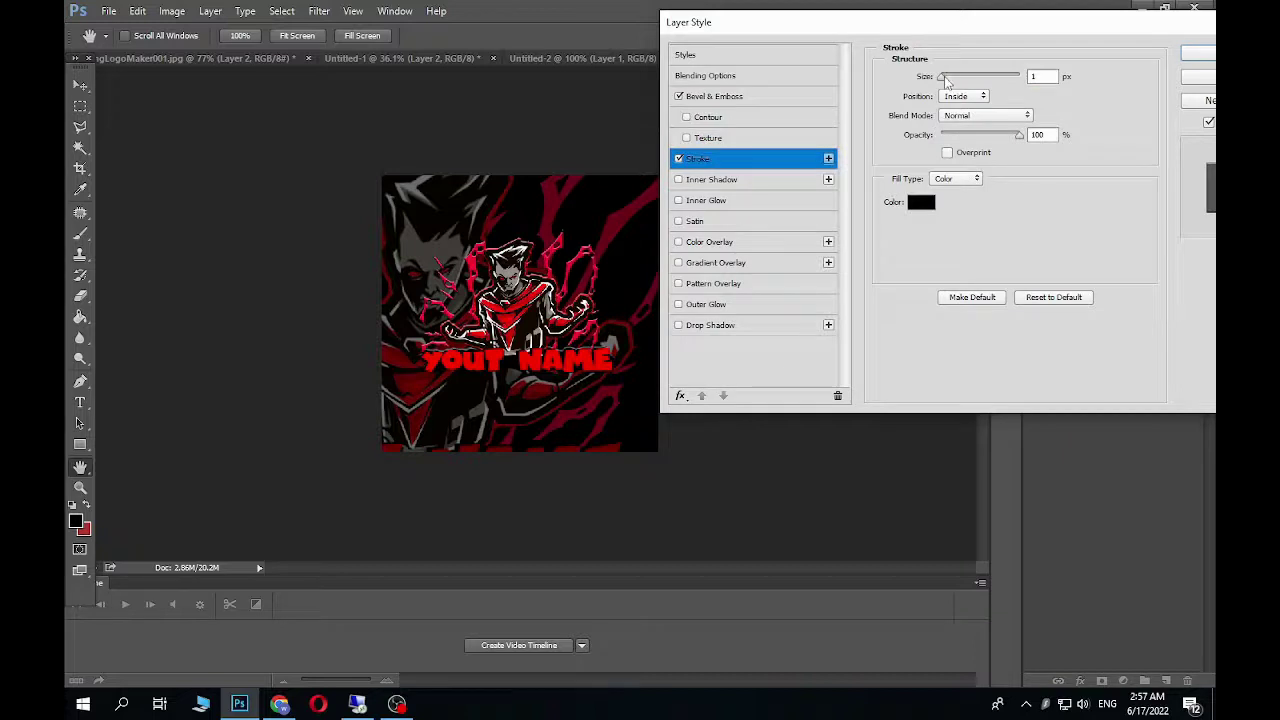
{"action": "left_click_drag", "start_coordinate": [946, 80], "coordinate": [955, 88]}
{"action": "left_click", "coordinate": [962, 96]}
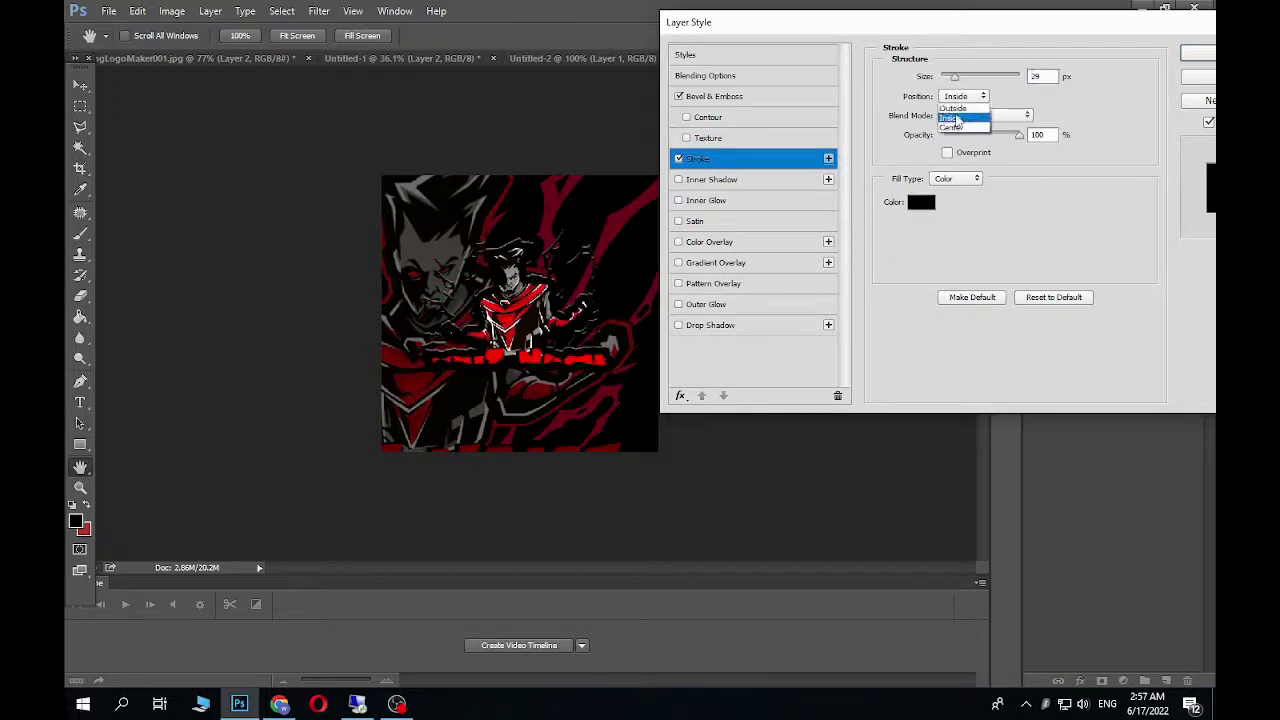
{"action": "left_click", "coordinate": [957, 93]}
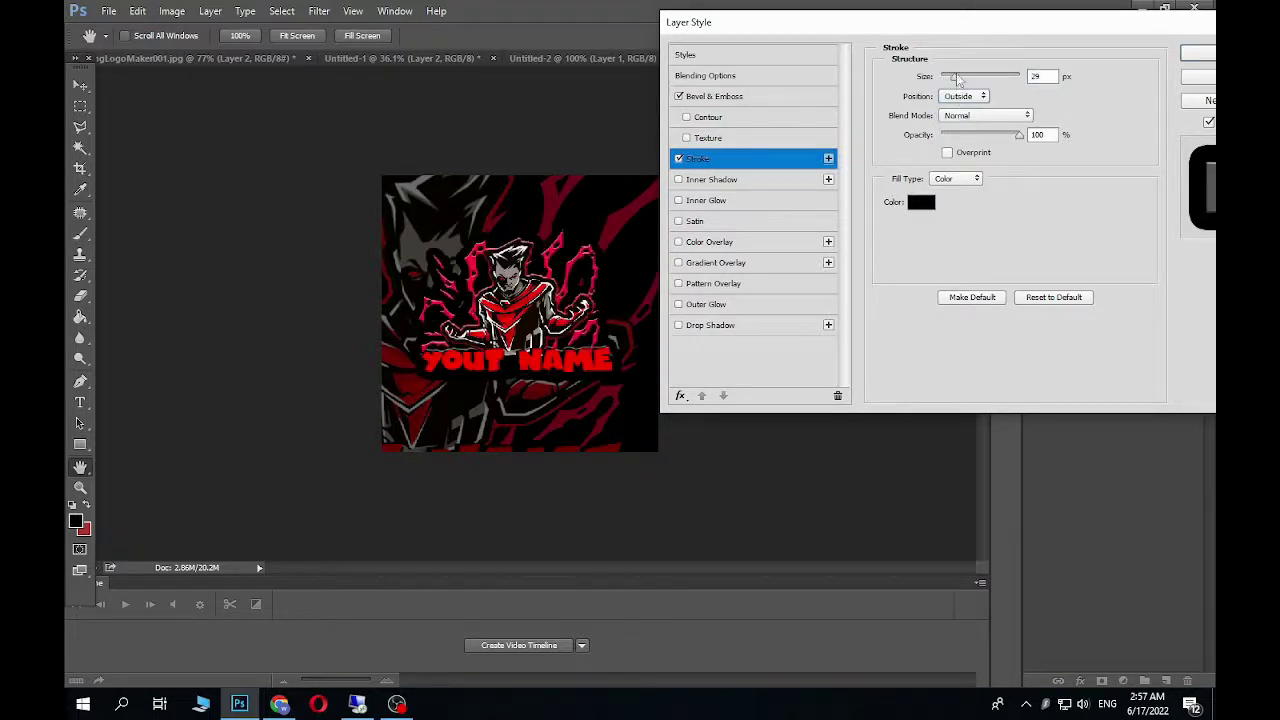
{"action": "left_click_drag", "start_coordinate": [958, 80], "coordinate": [951, 82]}
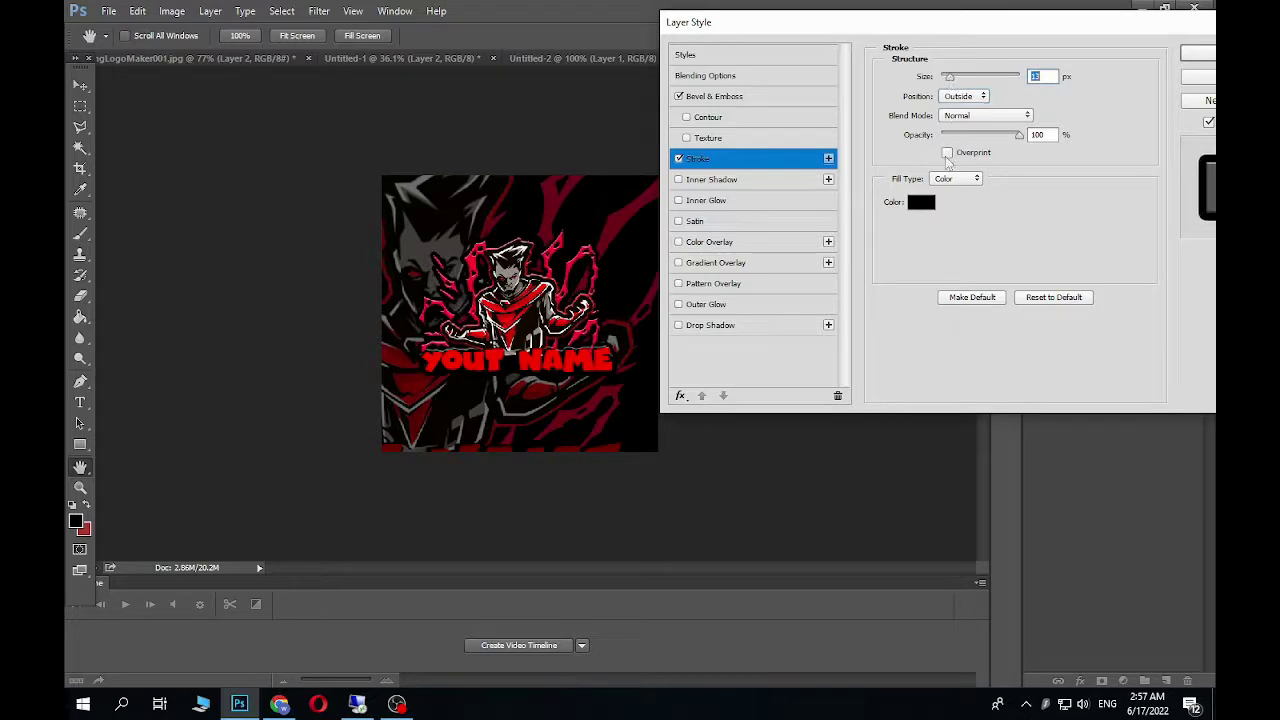
Try red ff0600 and white ffffff as the stroke colour, then set it back to black 000000.
{"action": "left_click", "coordinate": [922, 203]}
{"action": "left_click", "coordinate": [585, 355]}
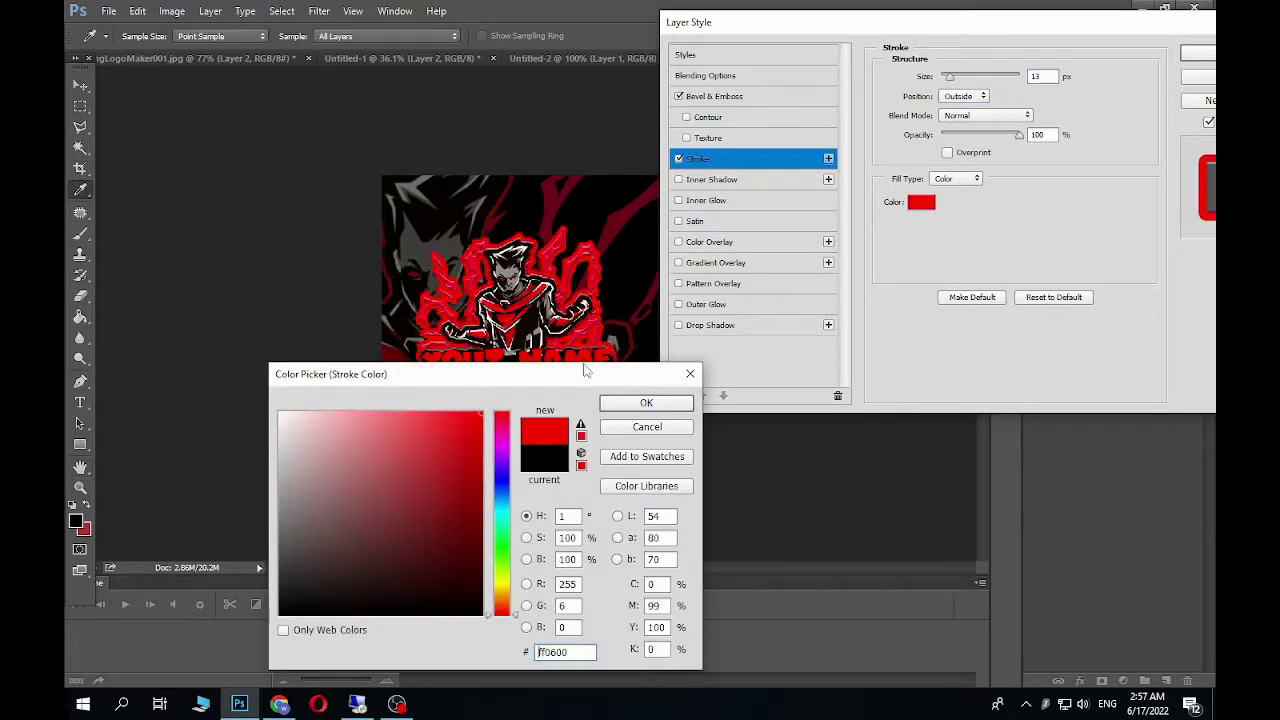
{"action": "mouse_move", "coordinate": [576, 387]}
{"action": "left_mouse_down"}
{"action": "mouse_move", "coordinate": [912, 292]}
{"action": "mouse_move", "coordinate": [1088, 204]}
{"action": "left_mouse_up"}
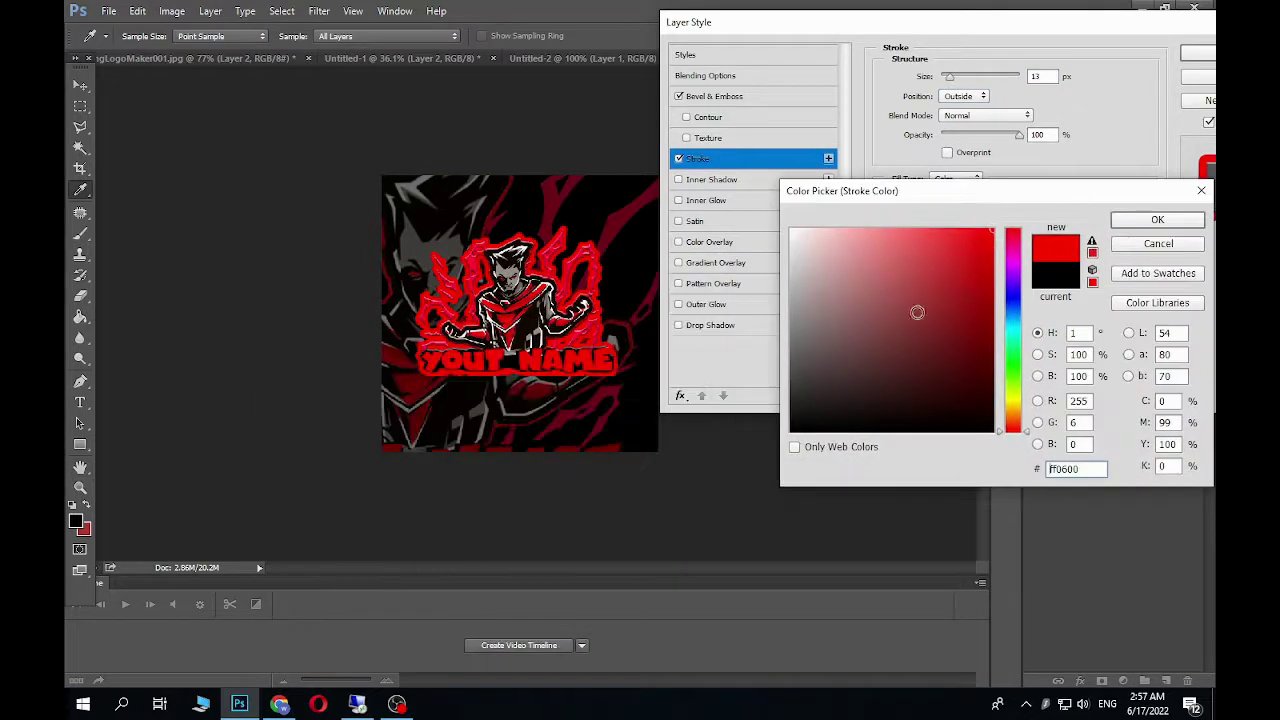
{"action": "mouse_move", "coordinate": [917, 309]}
{"action": "left_mouse_down"}
{"action": "mouse_move", "coordinate": [949, 453]}
{"action": "mouse_move", "coordinate": [655, 110]}
{"action": "left_mouse_up"}
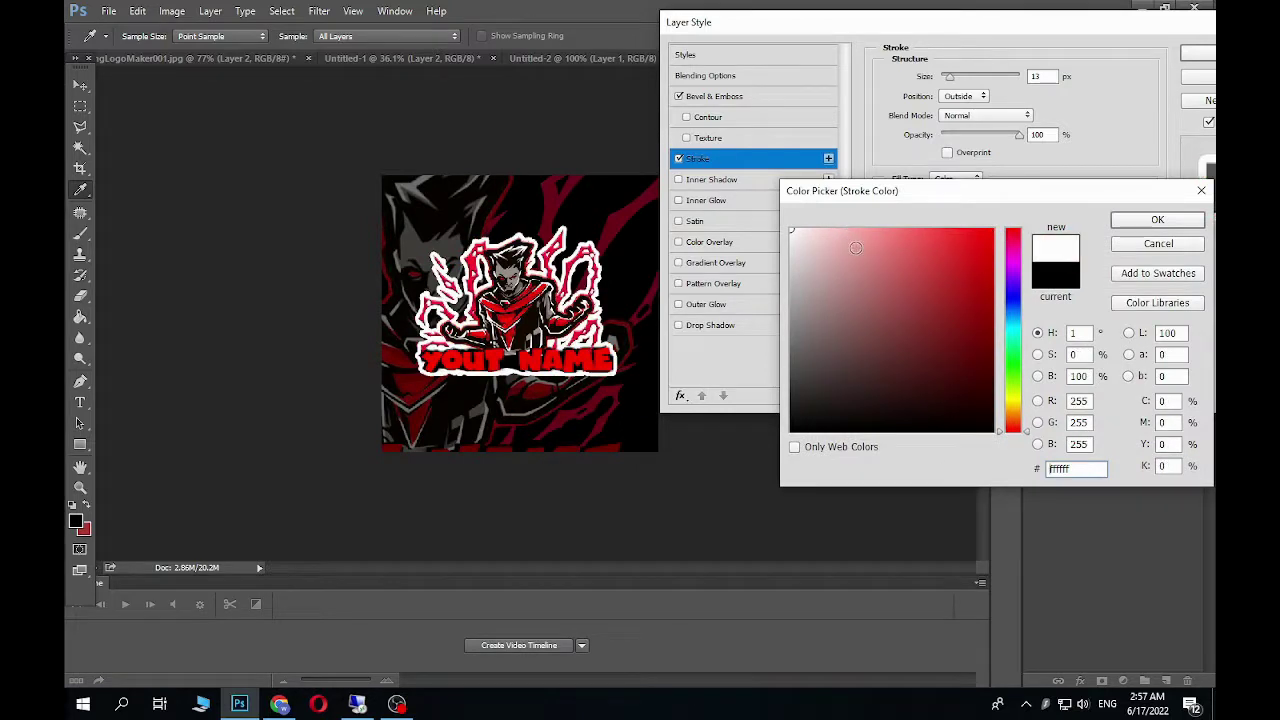
{"action": "left_click_drag", "start_coordinate": [939, 256], "coordinate": [995, 432]}
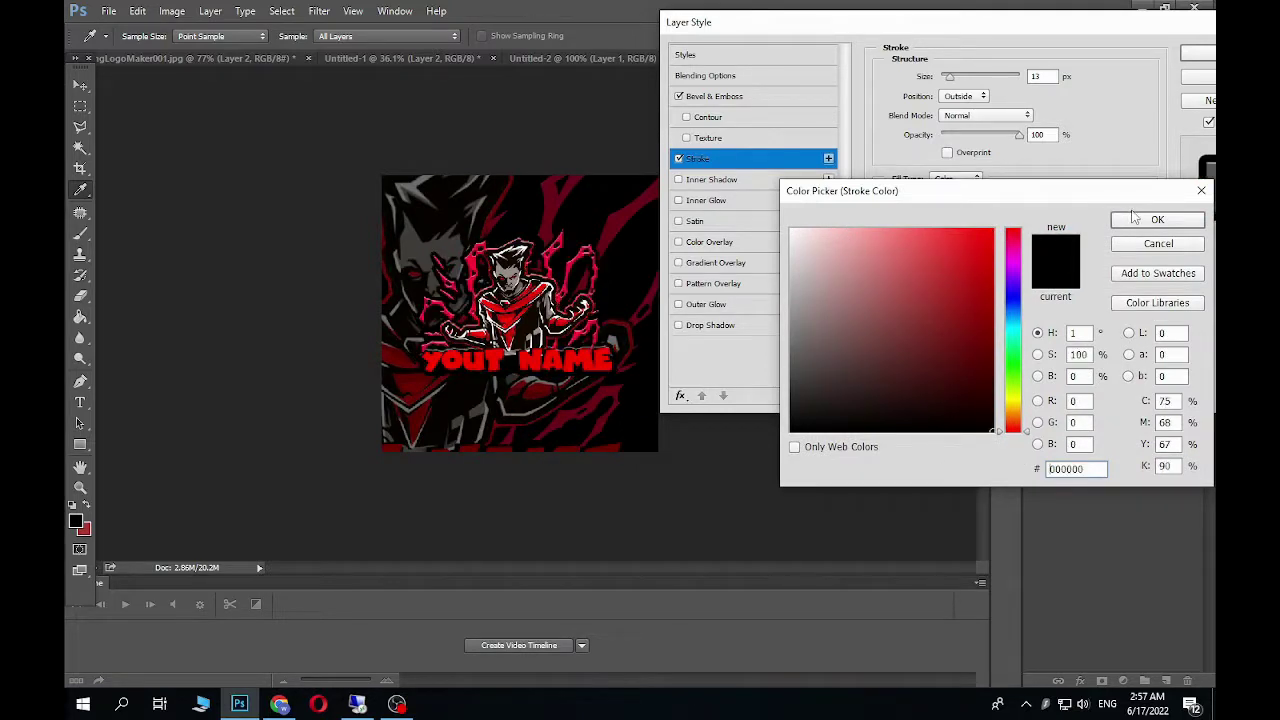
{"action": "left_click", "coordinate": [1138, 219]}
Reduce the stroke size to 6 px, then turn off the Stroke effect and leave Inner Shadow disabled.
{"action": "left_click_drag", "start_coordinate": [950, 77], "coordinate": [947, 80]}
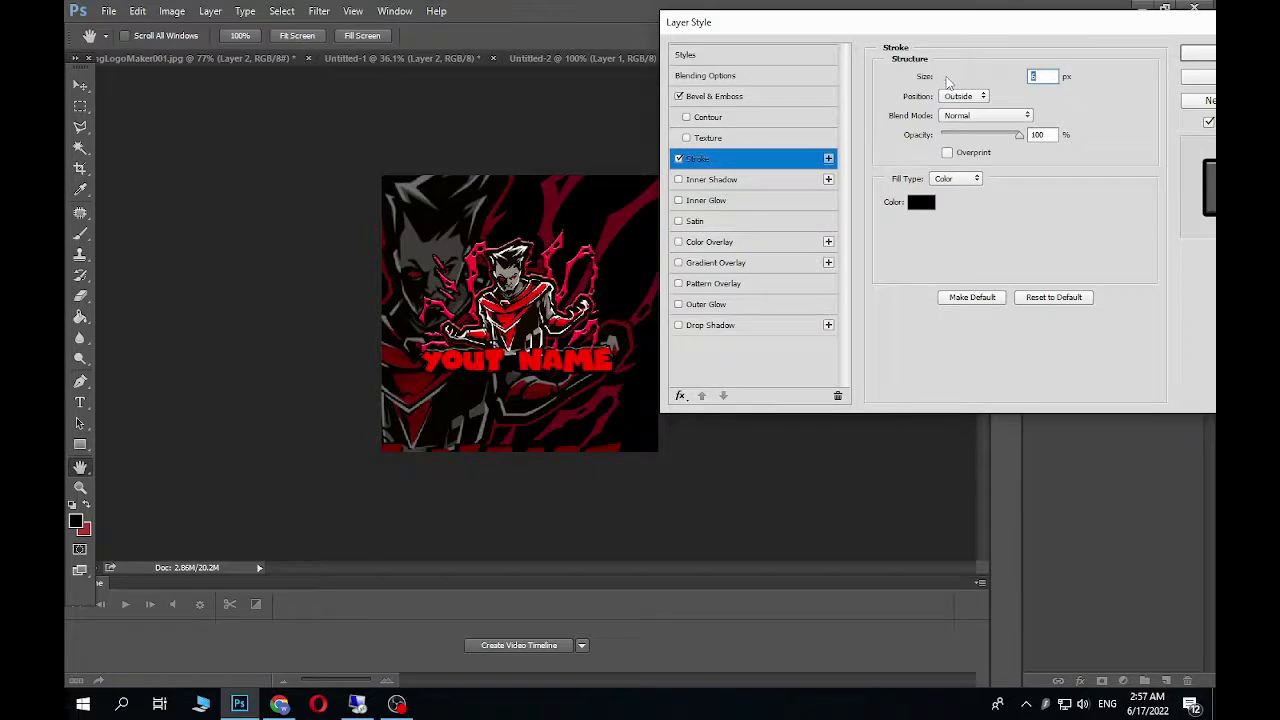
{"action": "type", "text": "6"}
{"action": "left_click", "coordinate": [679, 160]}
{"action": "left_click", "coordinate": [684, 180]}
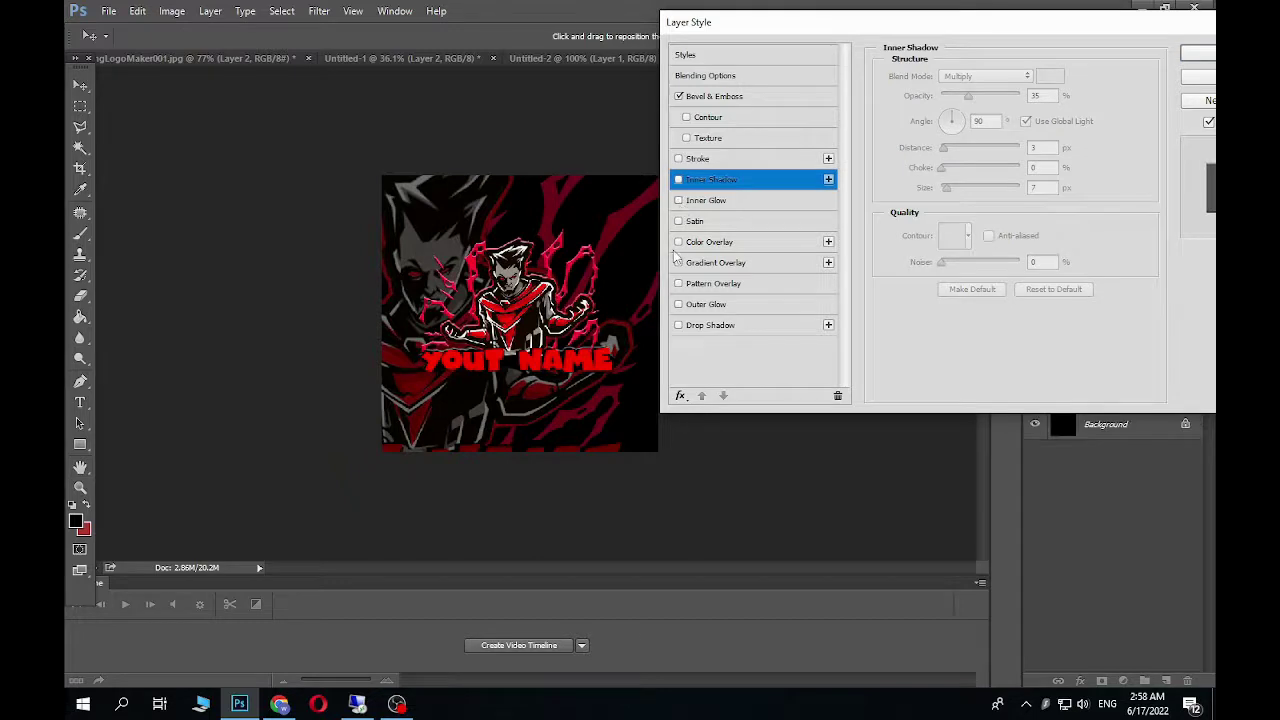
Add an Outer Glow to Group 1 copy in red ff0b00 with 11% spread and 62 px size.
{"action": "left_click", "coordinate": [679, 305]}
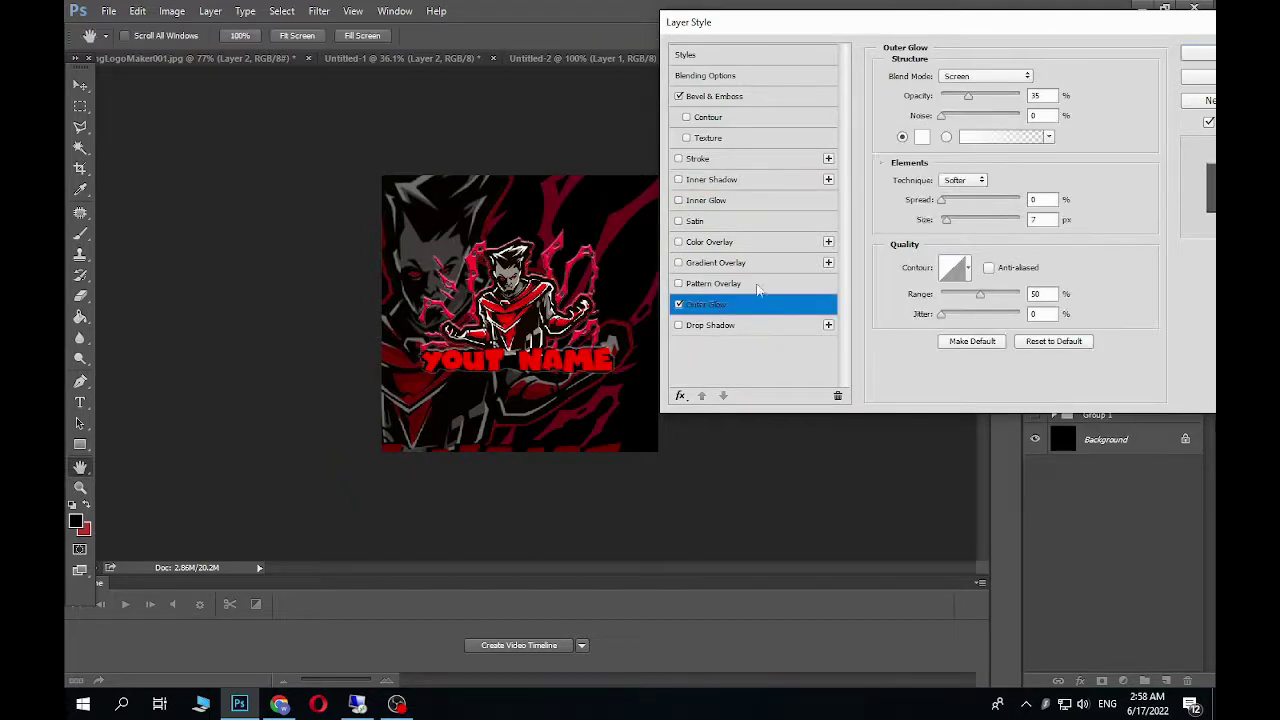
{"action": "left_click", "coordinate": [921, 137]}
{"action": "left_click", "coordinate": [524, 300]}
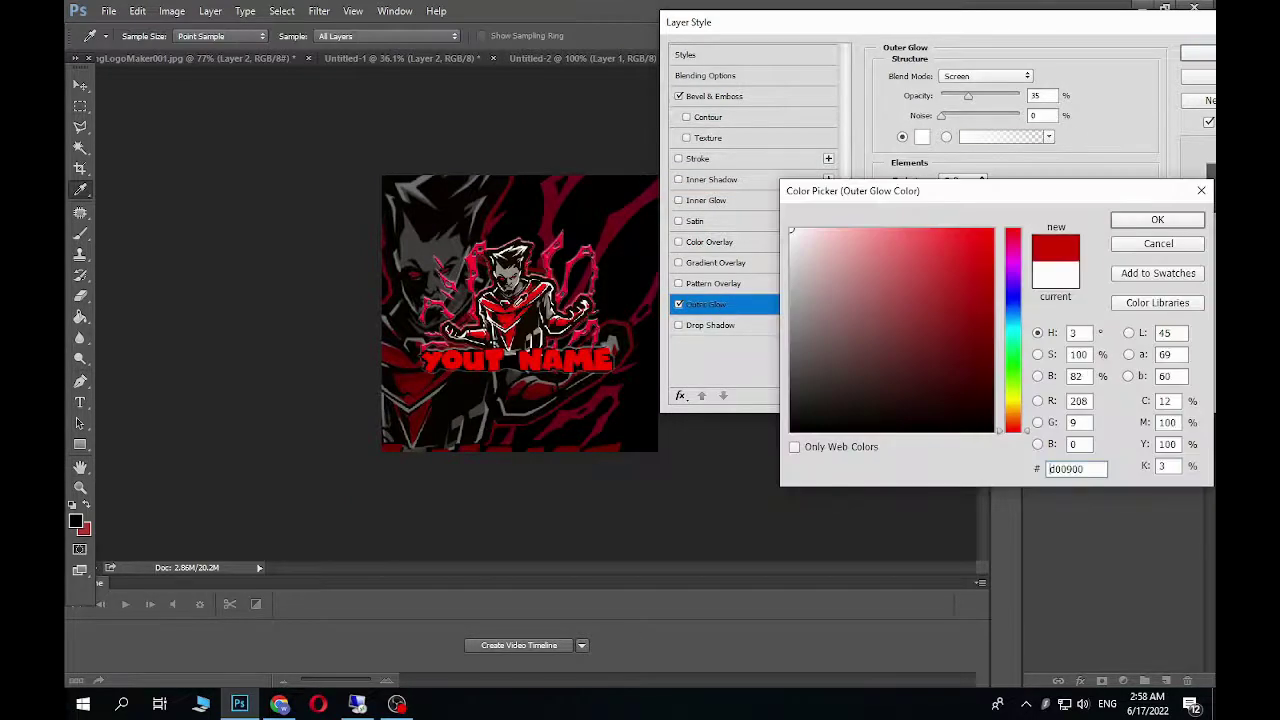
{"action": "left_click", "coordinate": [990, 232]}
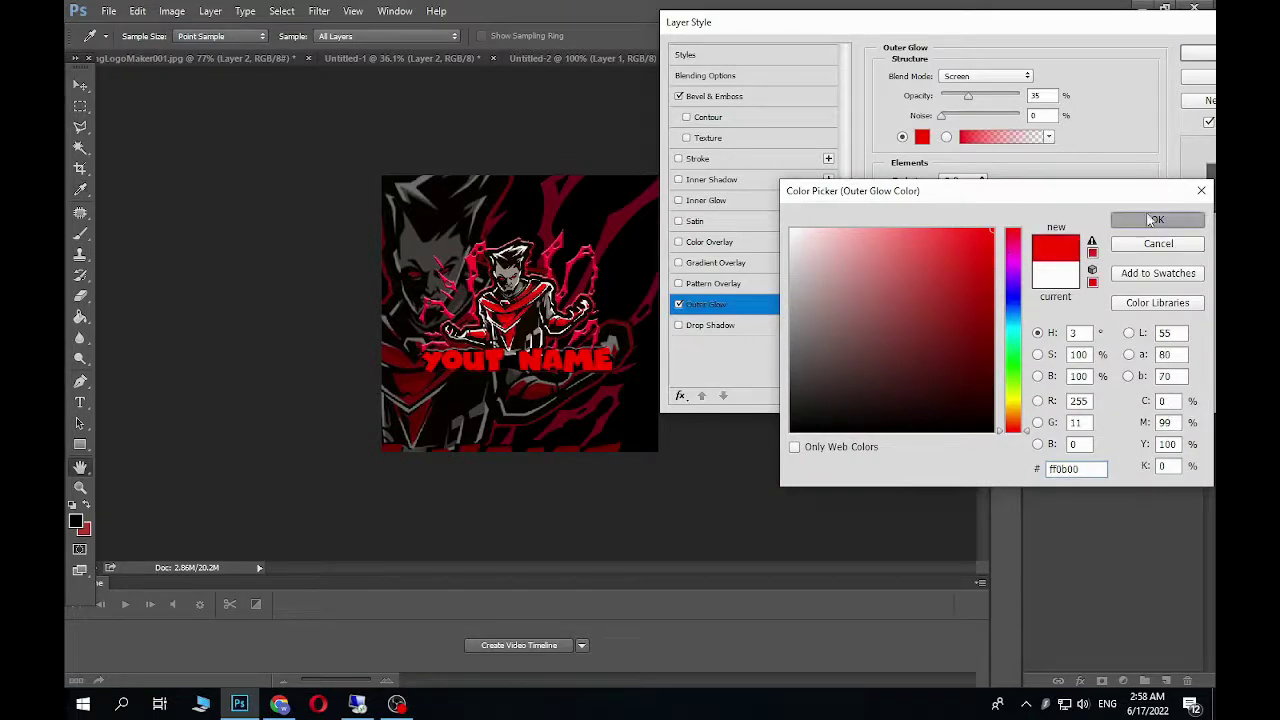
{"action": "left_click", "coordinate": [1157, 219]}
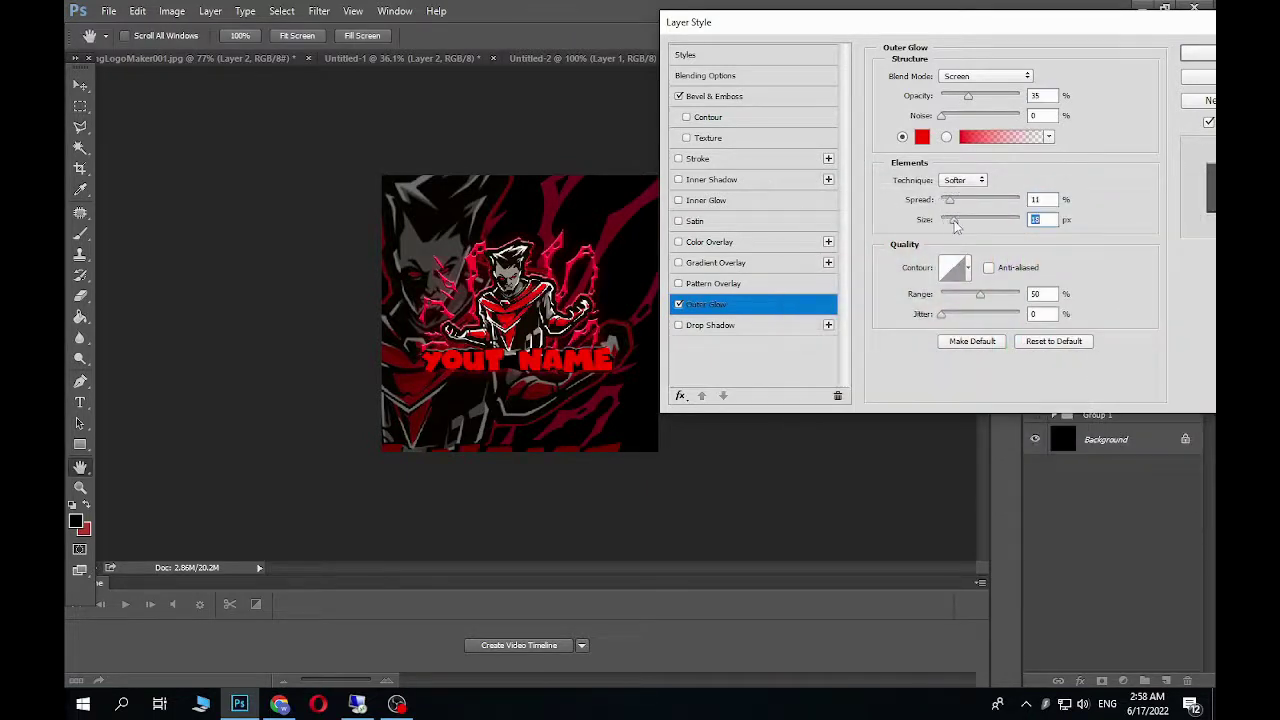
{"action": "left_click_drag", "start_coordinate": [954, 224], "coordinate": [960, 225]}
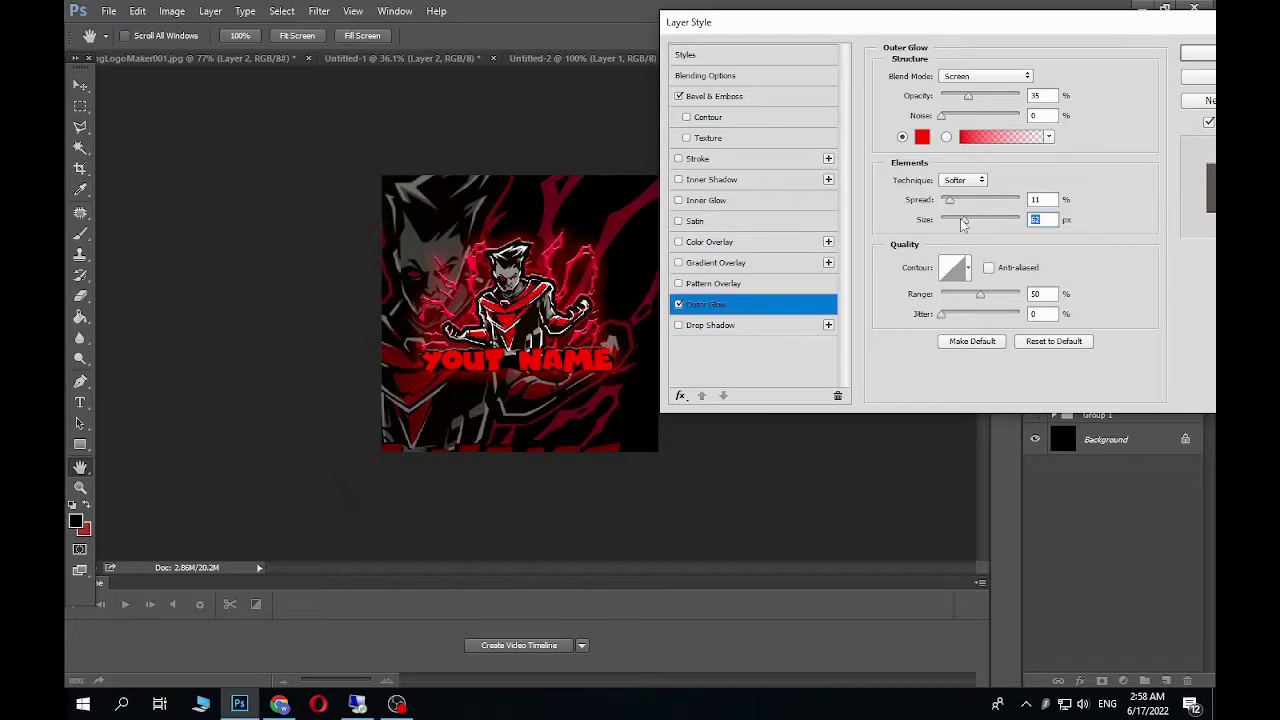
Try black 000000 as the Outer Glow colour on Group 1 copy, then turn off the Outer Glow.
{"action": "left_click", "coordinate": [921, 137]}
{"action": "left_click_drag", "start_coordinate": [987, 245], "coordinate": [987, 435]}
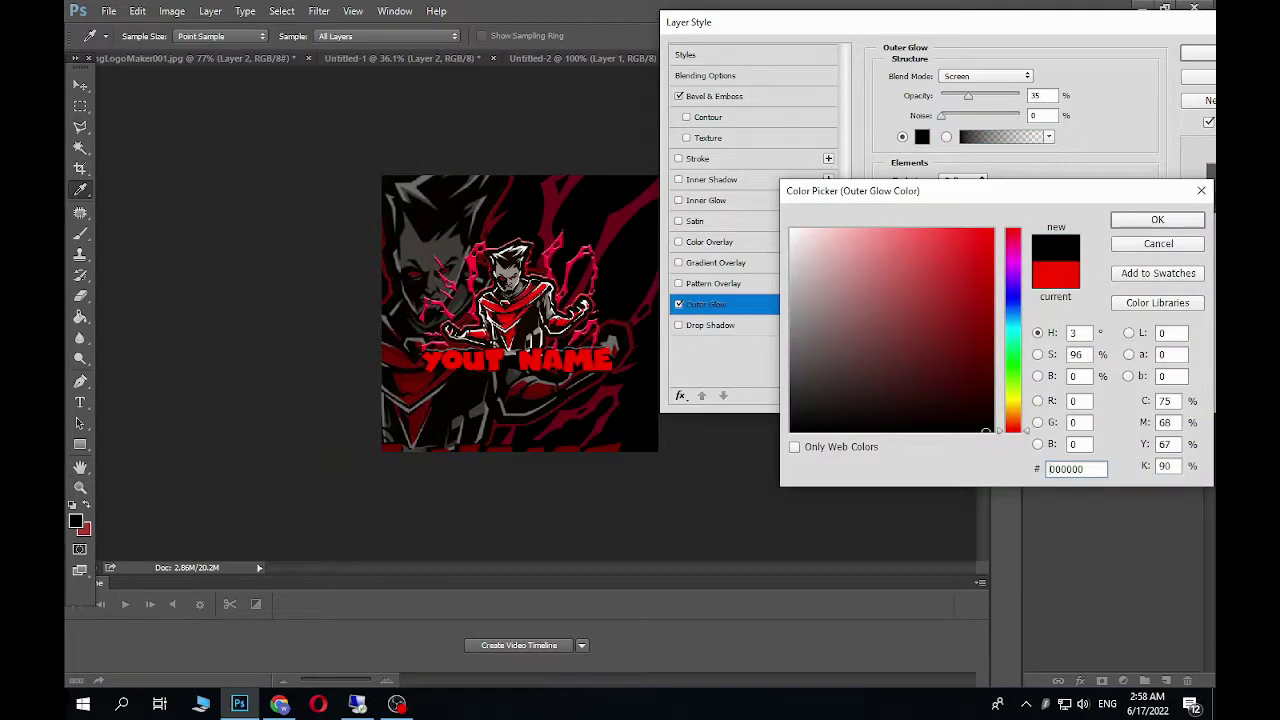
{"action": "left_click", "coordinate": [1158, 225]}
Add a black Drop Shadow in Normal mode with 100% opacity, 21 px distance, 6% spread and 27 px size.
{"action": "left_click", "coordinate": [678, 325]}
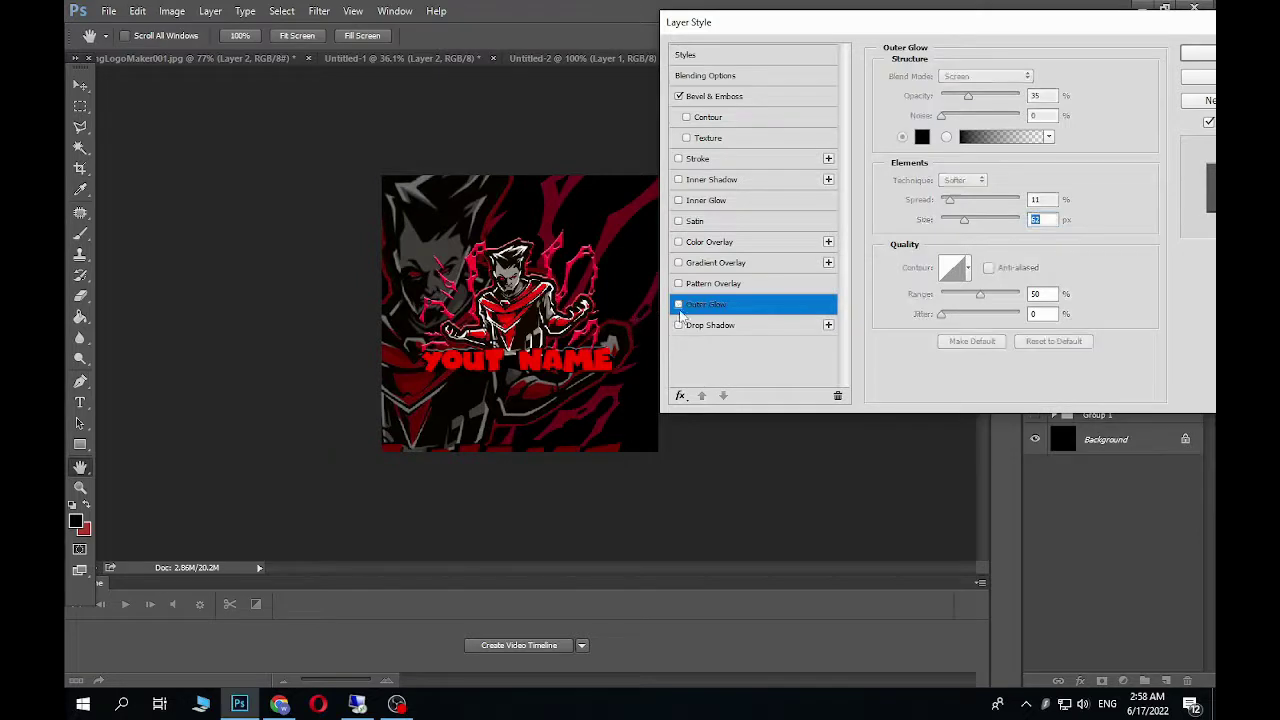
{"action": "left_click_drag", "start_coordinate": [971, 96], "coordinate": [1022, 96]}
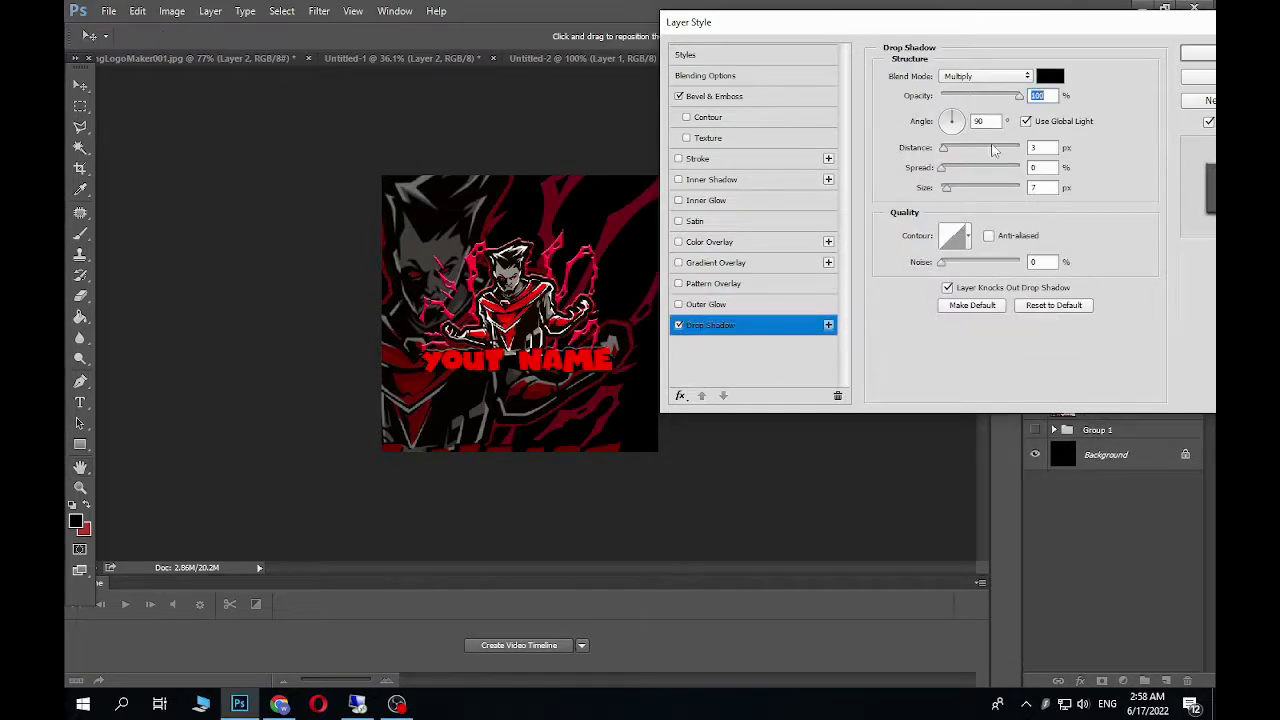
{"action": "left_click_drag", "start_coordinate": [943, 148], "coordinate": [955, 195]}
{"action": "left_click", "coordinate": [995, 78]}
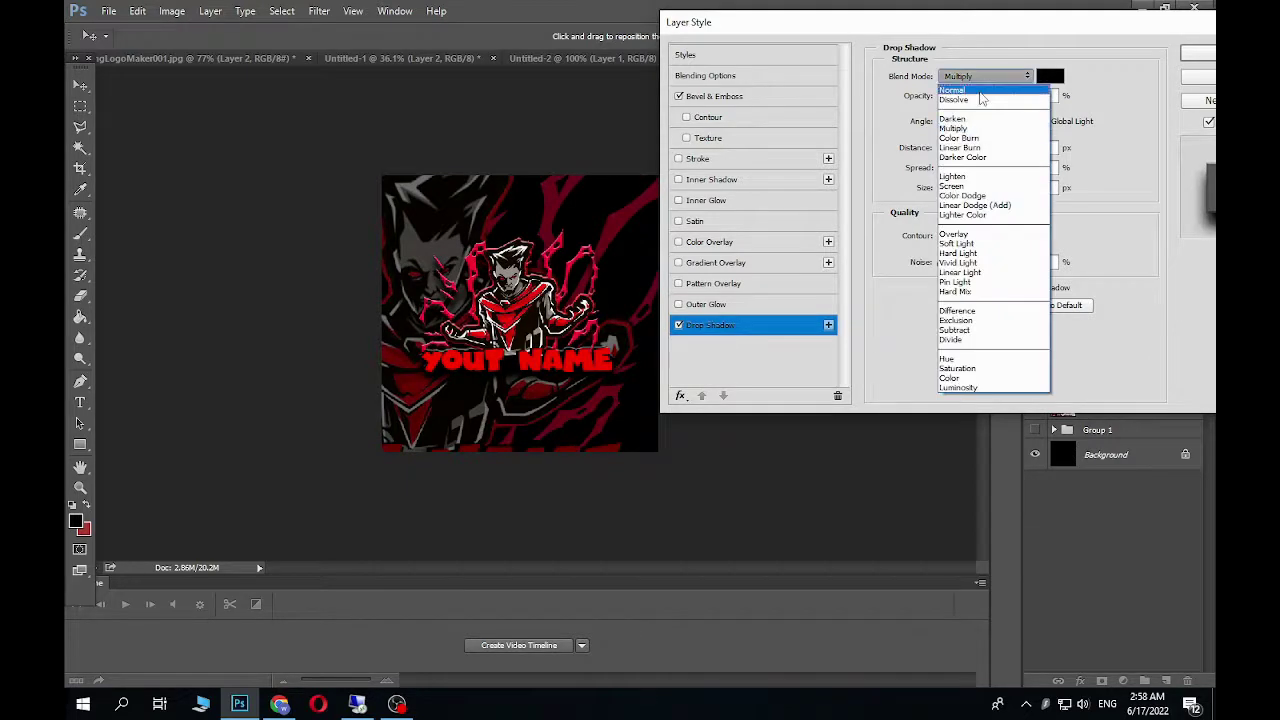
{"action": "left_click", "coordinate": [984, 90]}
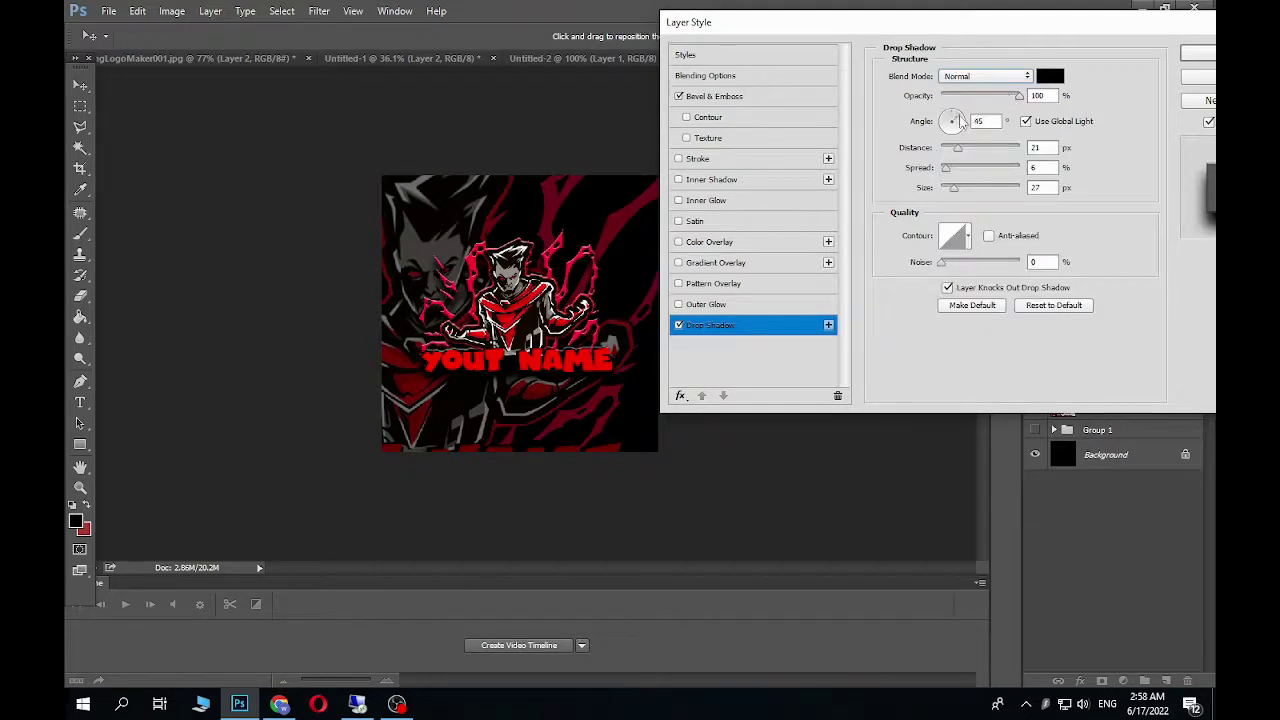
Set the Drop Shadow to a -9° angle, 22 px distance, 29% spread and 16 px size, and apply the layer style.
{"action": "left_click_drag", "start_coordinate": [960, 121], "coordinate": [957, 194]}
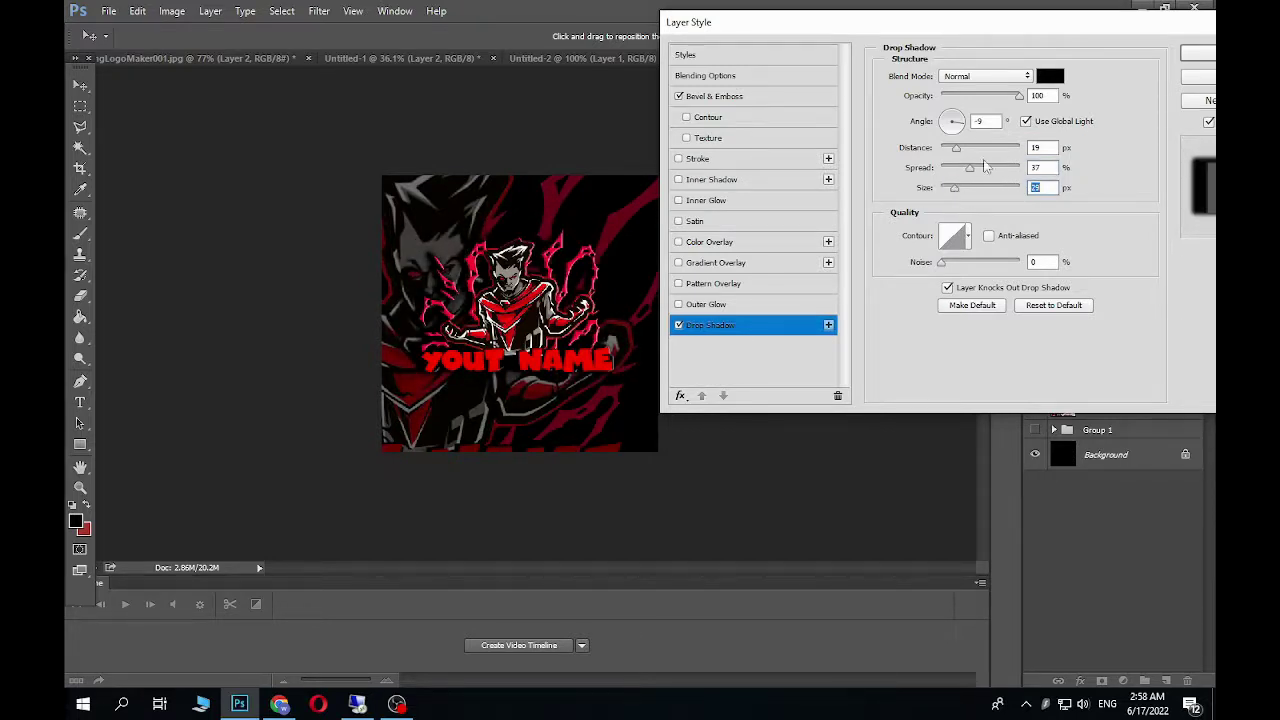
{"action": "left_click_drag", "start_coordinate": [956, 148], "coordinate": [972, 172]}
{"action": "left_click_drag", "start_coordinate": [954, 188], "coordinate": [960, 154]}
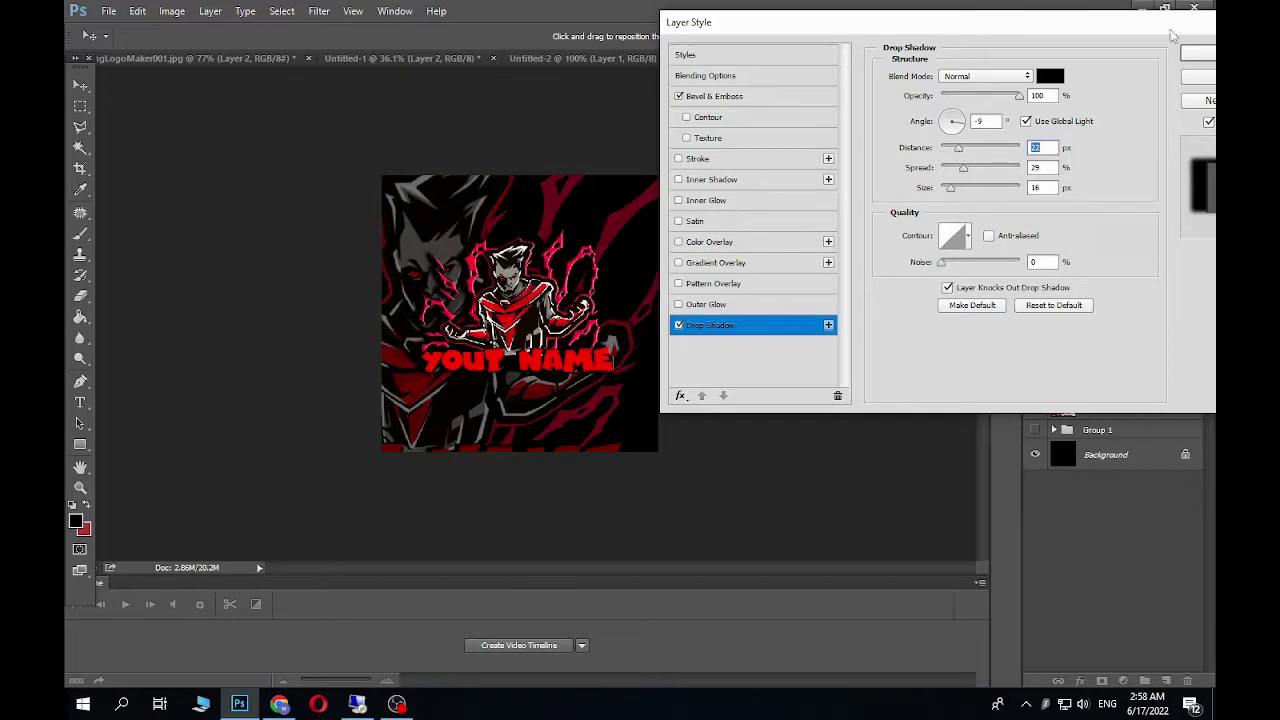
{"action": "left_click", "coordinate": [1198, 53]}
Examine the drop shadow around the small mascot up close and in the full composition, with the History panel collapsed.
{"action": "key", "text": "ctrl+plus"}
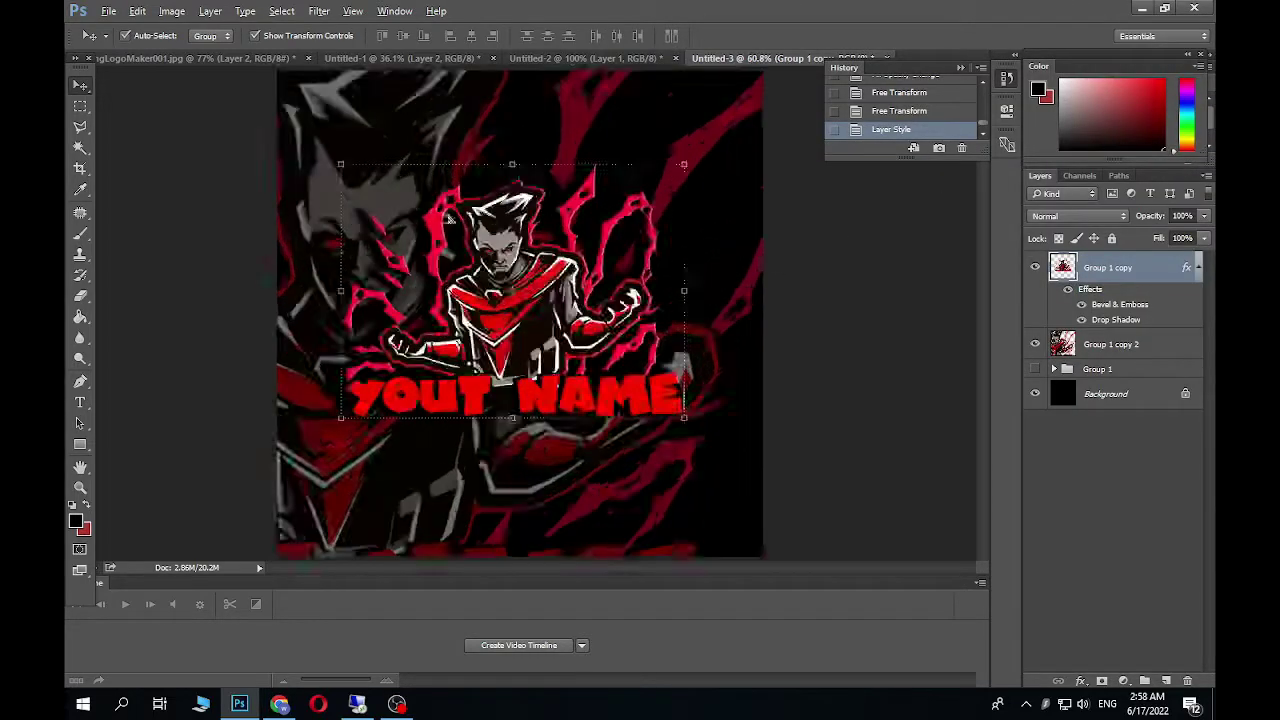
{"action": "scroll", "coordinate": [330, 223], "scroll_direction": "up", "scroll_amount": 6}
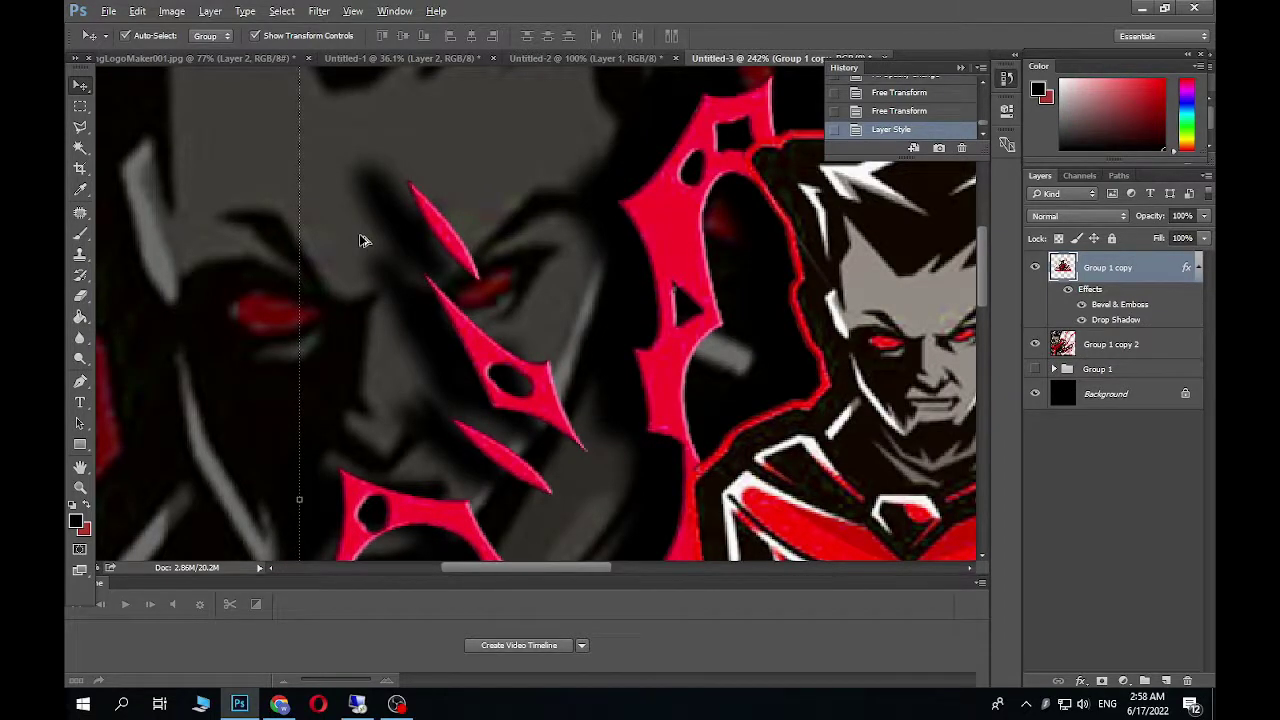
{"action": "scroll", "coordinate": [362, 240], "scroll_direction": "down", "scroll_amount": 5}
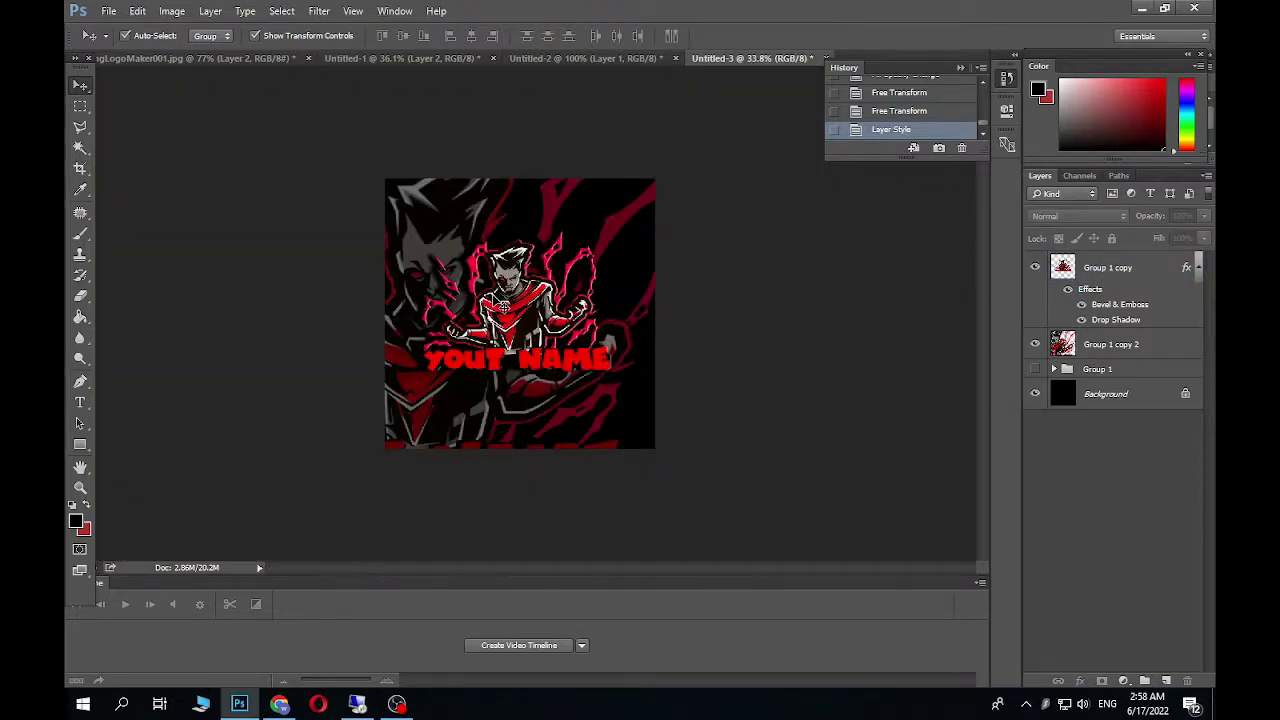
{"action": "scroll", "coordinate": [503, 303], "scroll_direction": "up", "scroll_amount": 2}
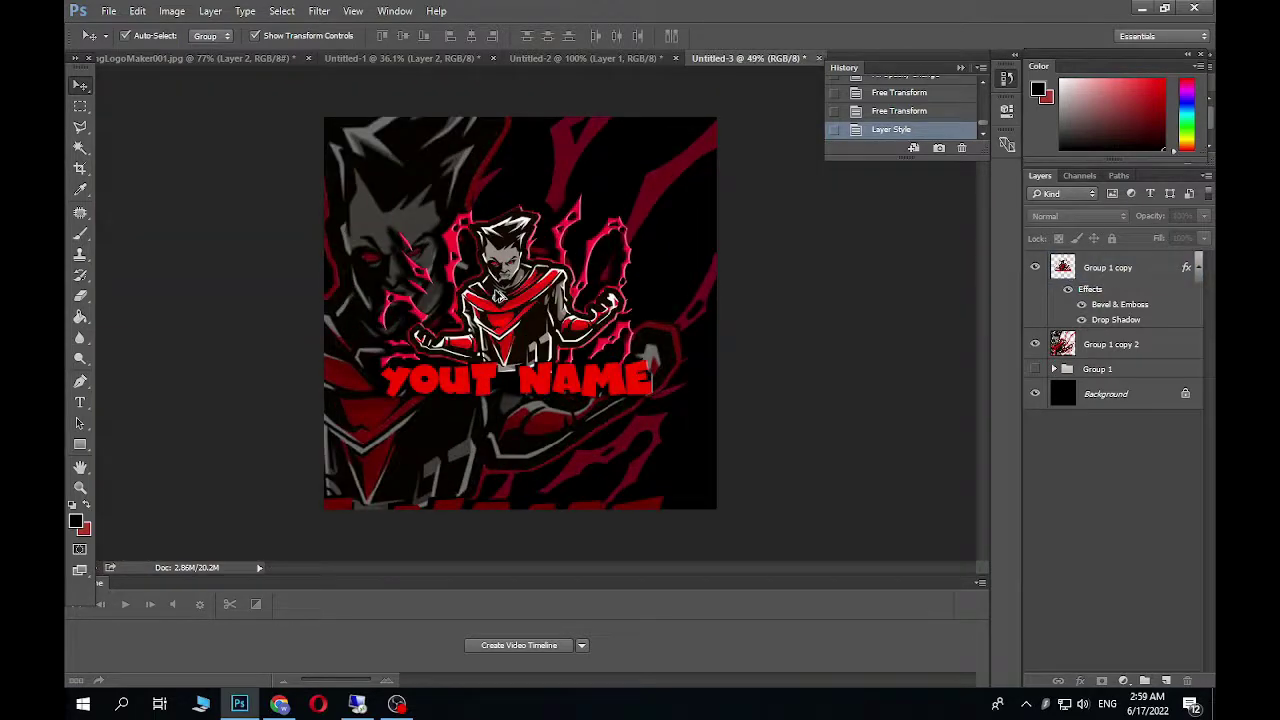
{"action": "scroll", "coordinate": [497, 296], "scroll_direction": "down", "scroll_amount": 1}
{"action": "left_click", "coordinate": [960, 67]}
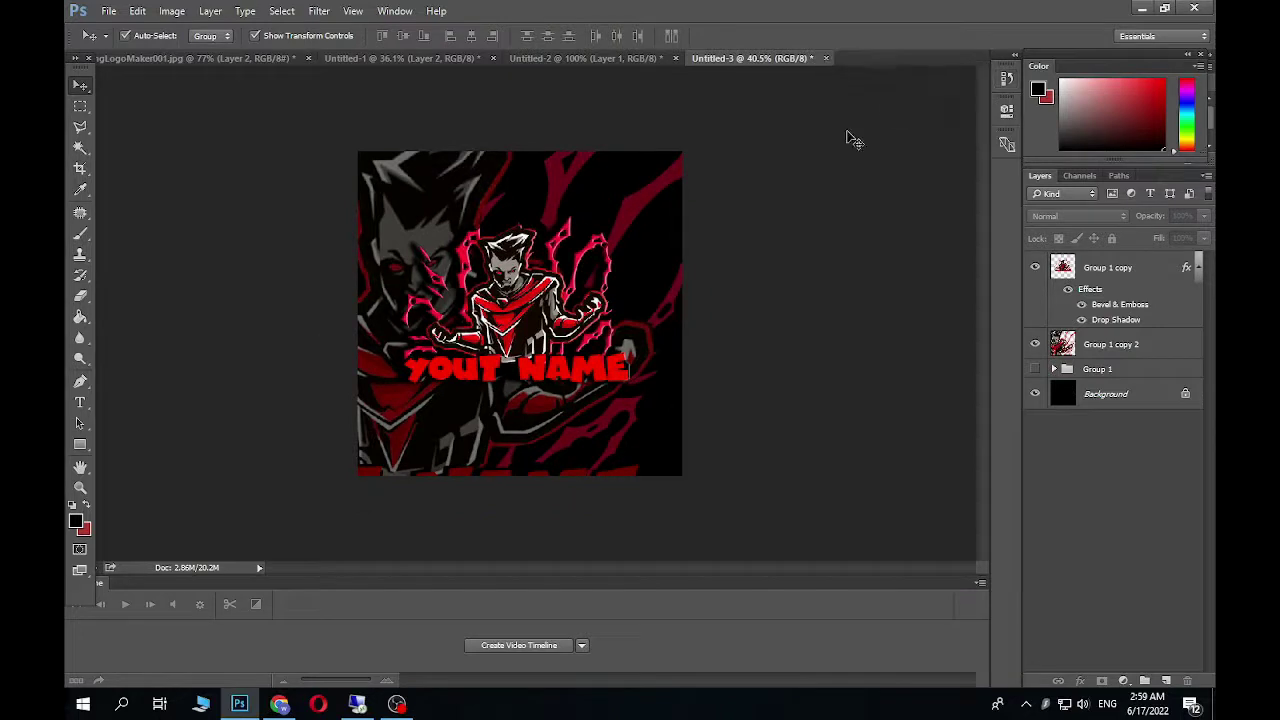
{"action": "scroll", "coordinate": [791, 294], "scroll_direction": "down", "scroll_amount": 1}
{"action": "scroll", "coordinate": [706, 323], "scroll_direction": "up", "scroll_amount": 1}
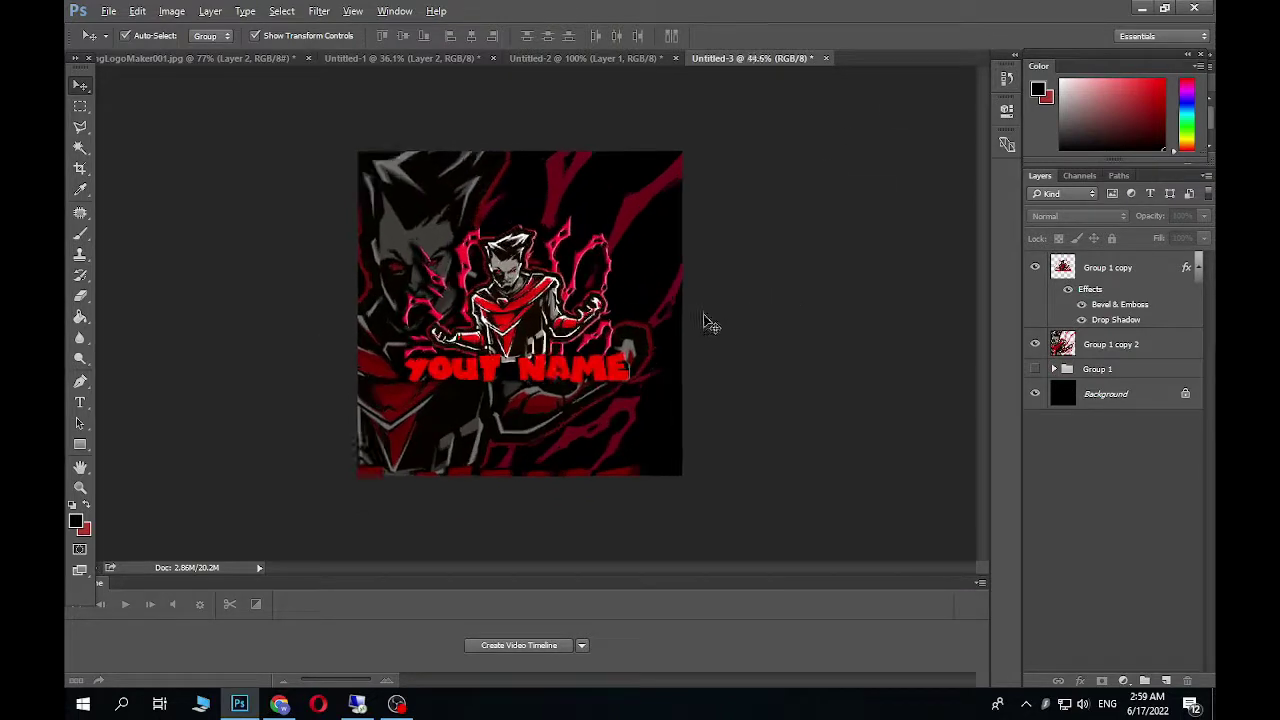
{"action": "scroll", "coordinate": [648, 345], "scroll_direction": "down", "scroll_amount": 1}
{"action": "scroll", "coordinate": [648, 345], "scroll_direction": "down", "scroll_amount": 1}
Start a text layer beside the small mascot's head, clear its trial wording and set the text colour to white.
{"action": "left_click", "coordinate": [80, 402]}
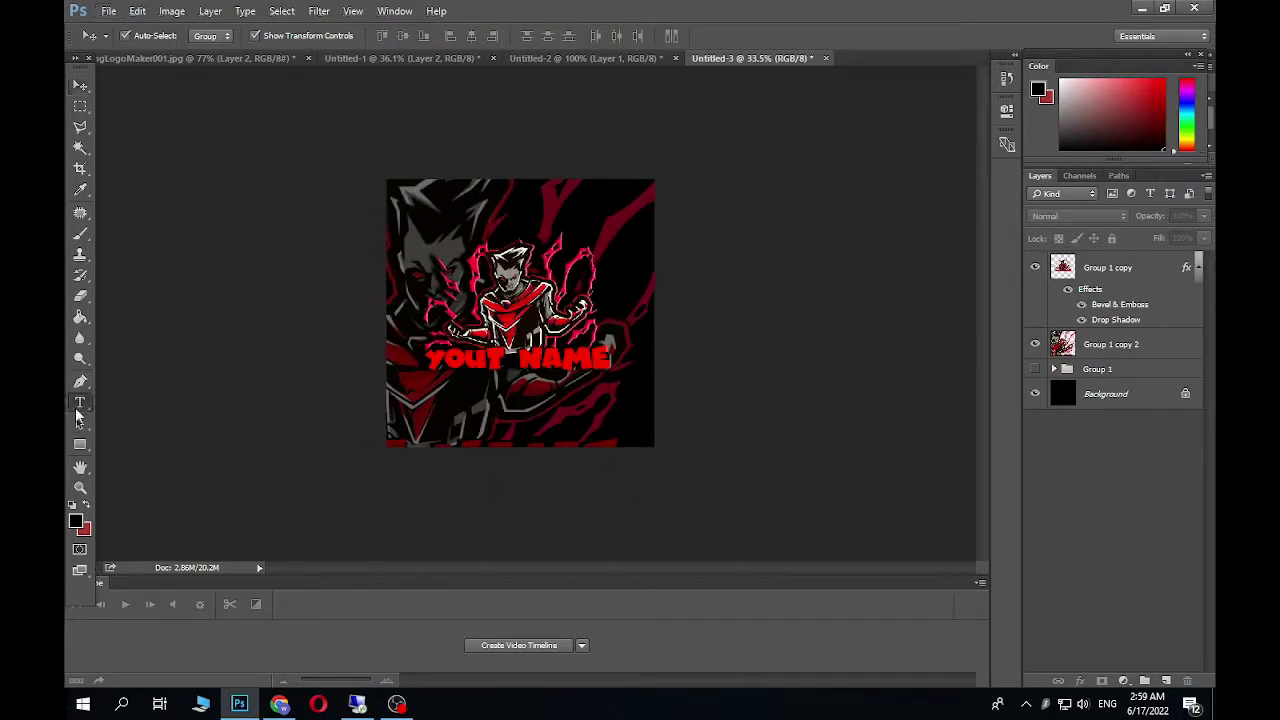
{"action": "scroll", "coordinate": [464, 319], "scroll_direction": "up", "scroll_amount": 5}
{"action": "left_click", "coordinate": [357, 268]}
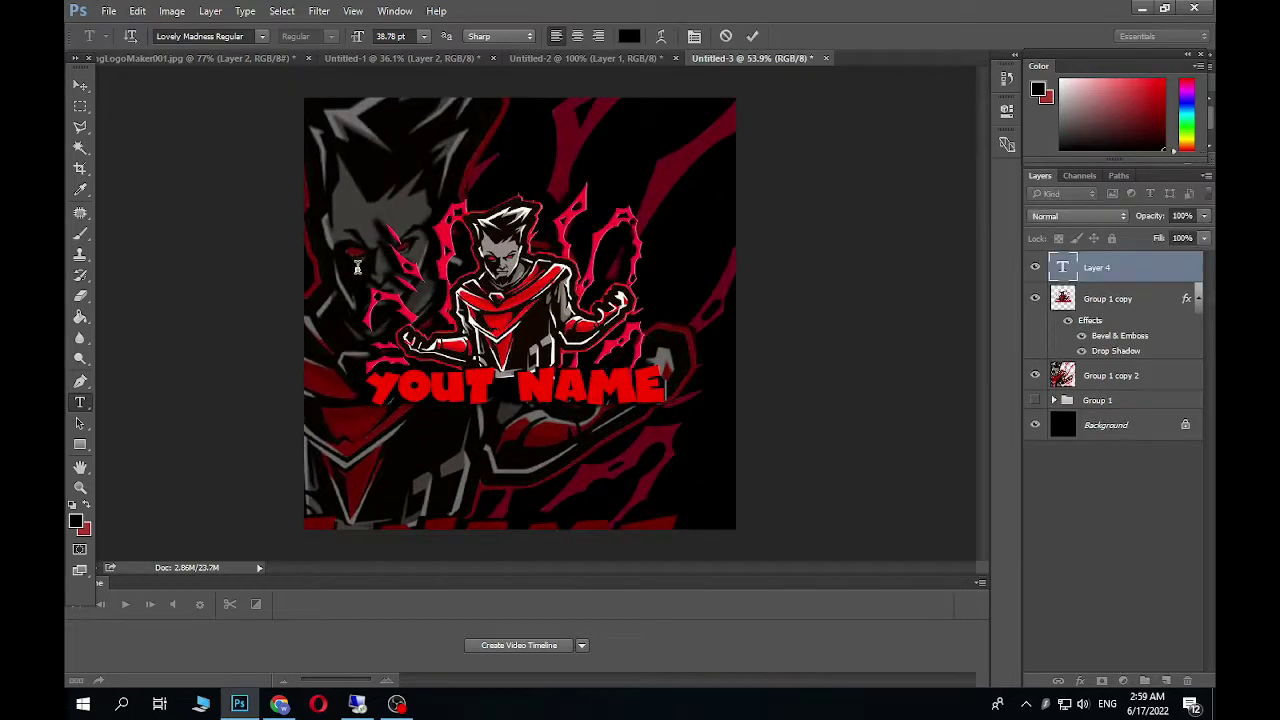
{"action": "type", "text": "YOUR TEXT HERE"}
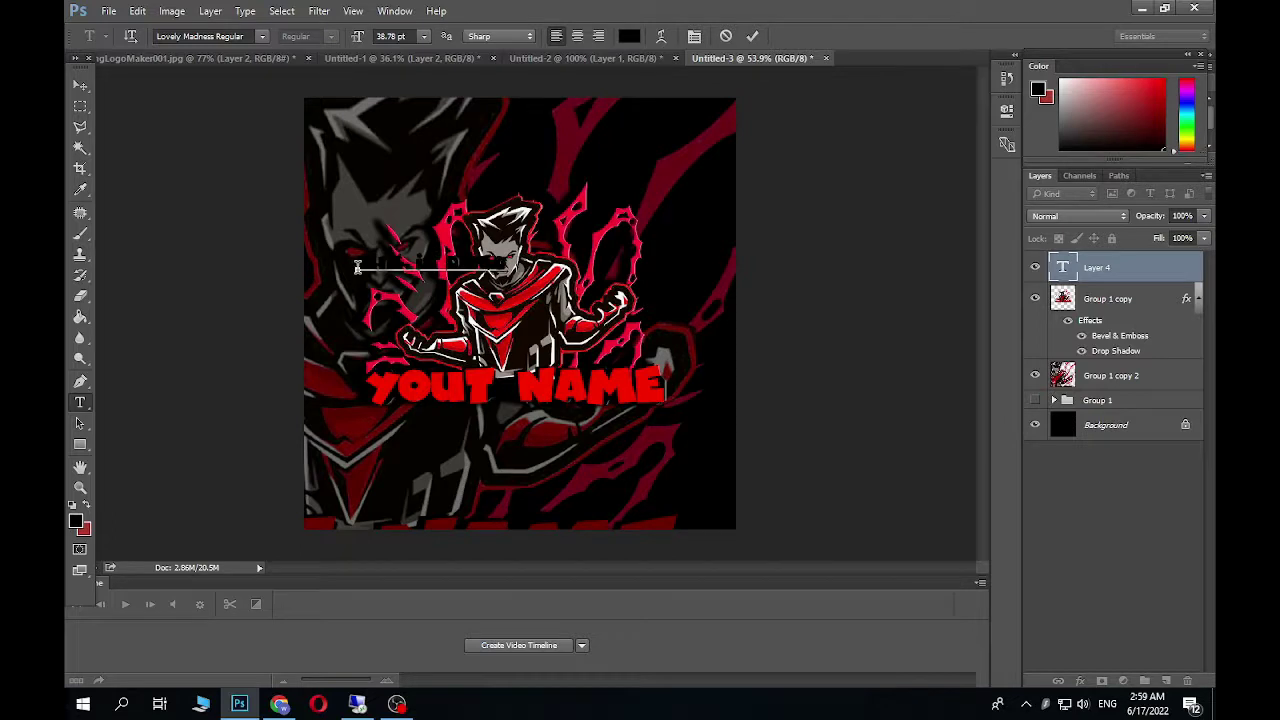
{"action": "key", "text": "ctrl+a"}
{"action": "key", "text": "BackSpace"}
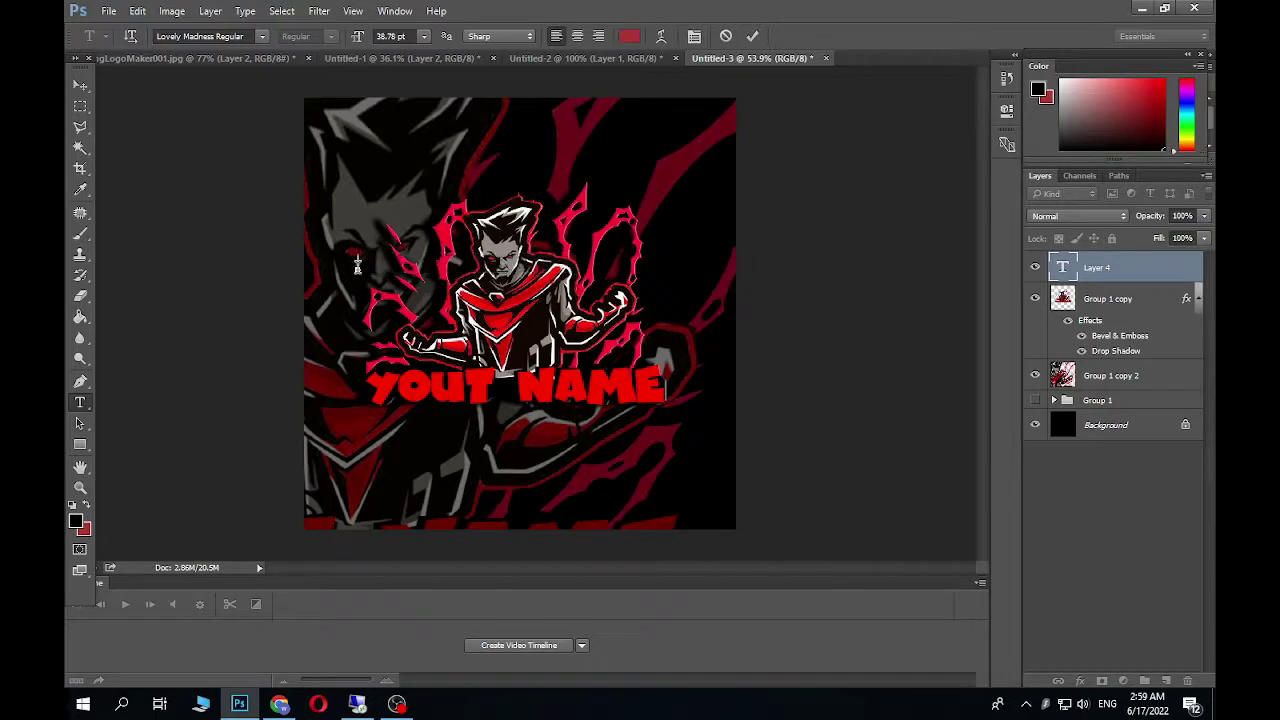
{"action": "left_click", "coordinate": [629, 36]}
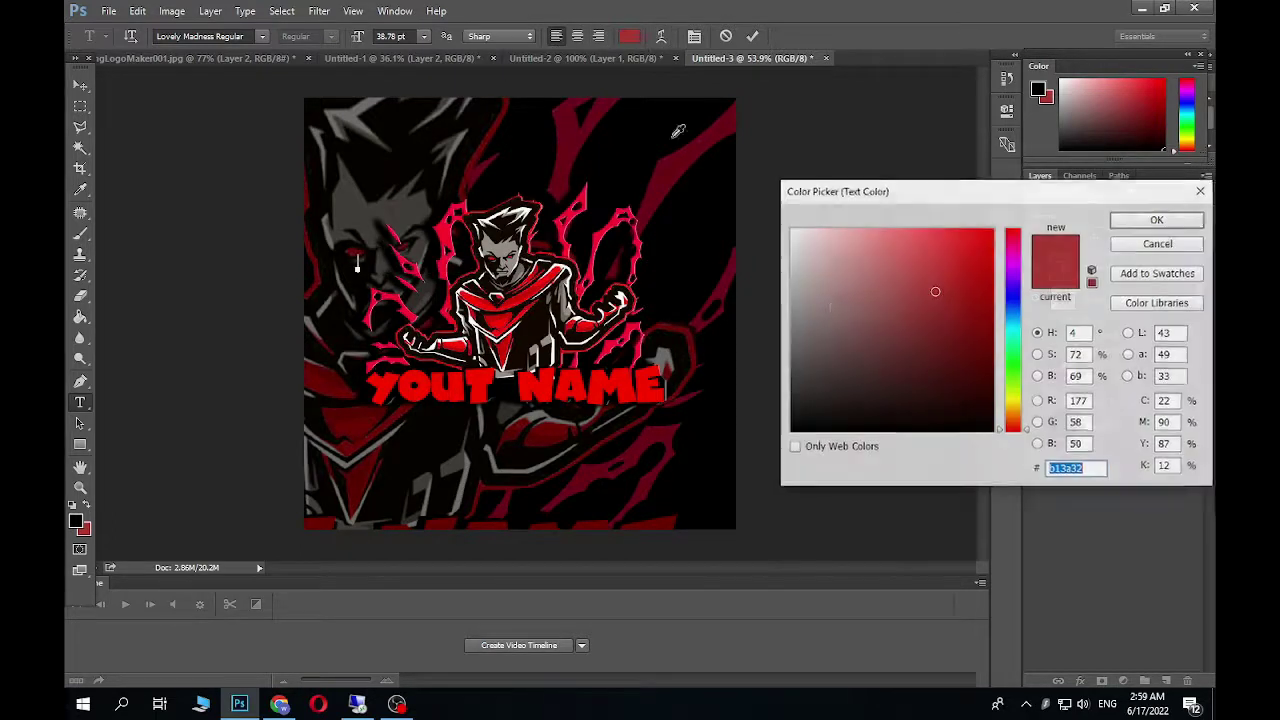
{"action": "left_click_drag", "start_coordinate": [830, 315], "coordinate": [773, 191]}
{"action": "left_click", "coordinate": [1157, 219]}
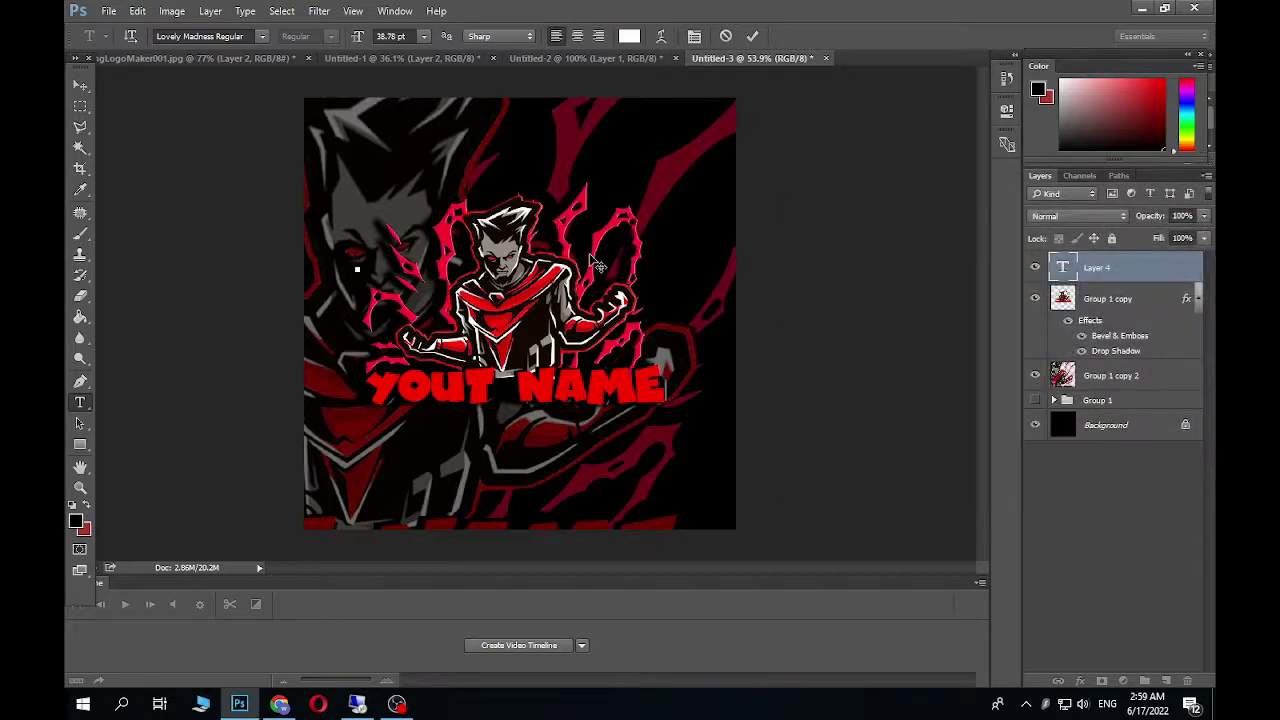
Write "THIS VIDEO IS" in the new text layer, correcting the wording after the first word.
{"action": "type", "text": "S"}
{"action": "key", "text": "BackSpace"}
{"action": "type", "text": "This is on"}
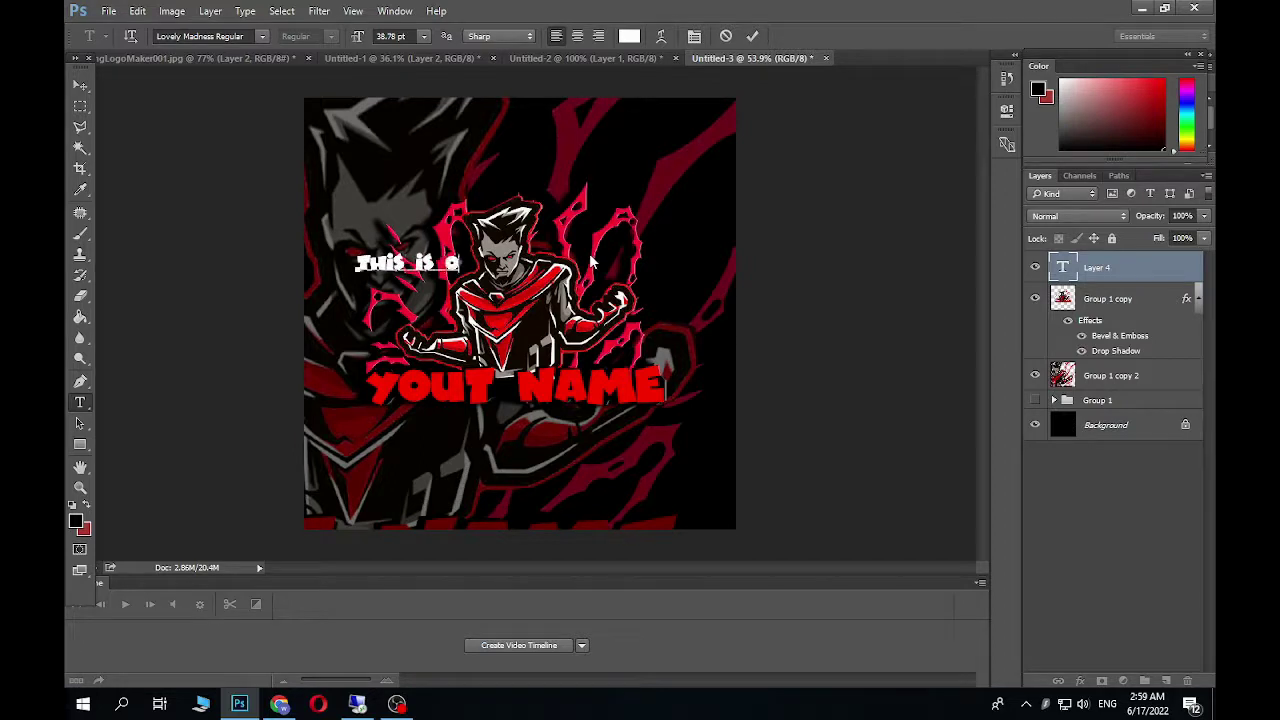
{"action": "key", "text": "BackSpace"}
{"action": "key", "text": "BackSpace"}
{"action": "key", "text": "BackSpace"}
{"action": "key", "text": "BackSpace"}
{"action": "key", "text": "BackSpace"}
{"action": "key", "text": "BackSpace"}
{"action": "type", "text": "video is"}
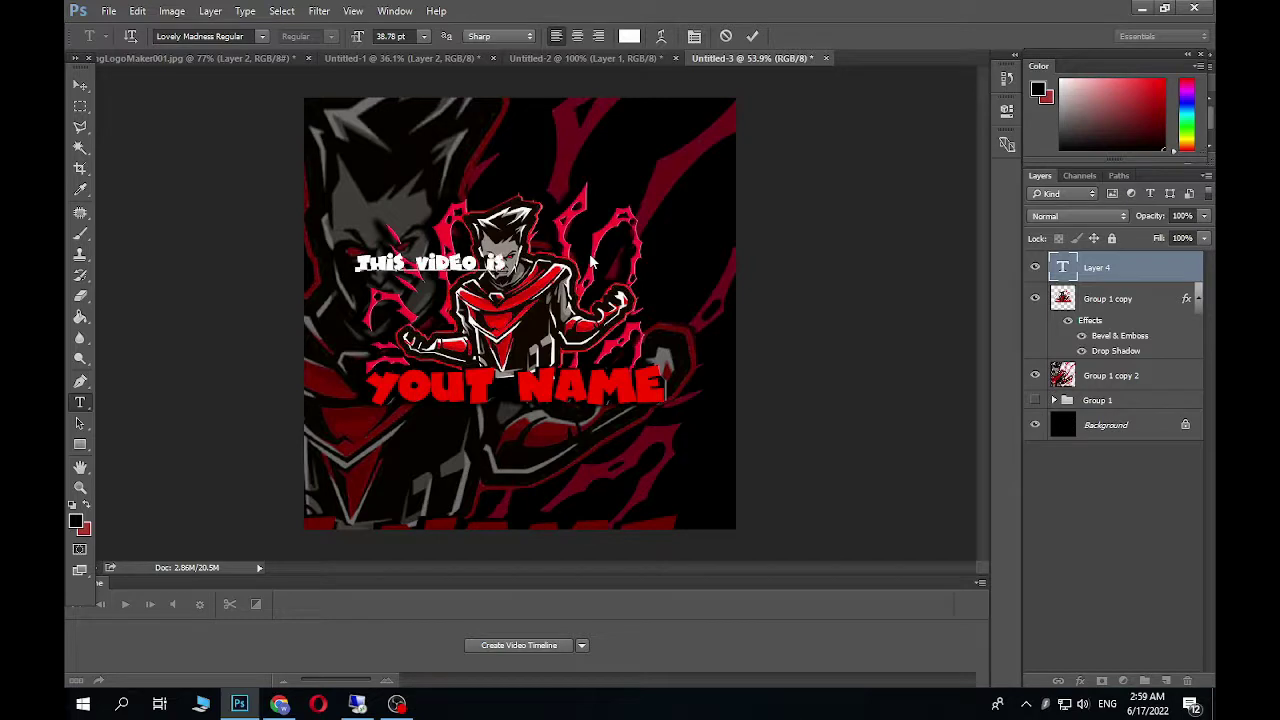
Continue the line so it reads "THIS VIDEO IS ONLZ FOR", delete the extra wording after "FOR" and commit the text.
{"action": "type", "text": " only fo"}
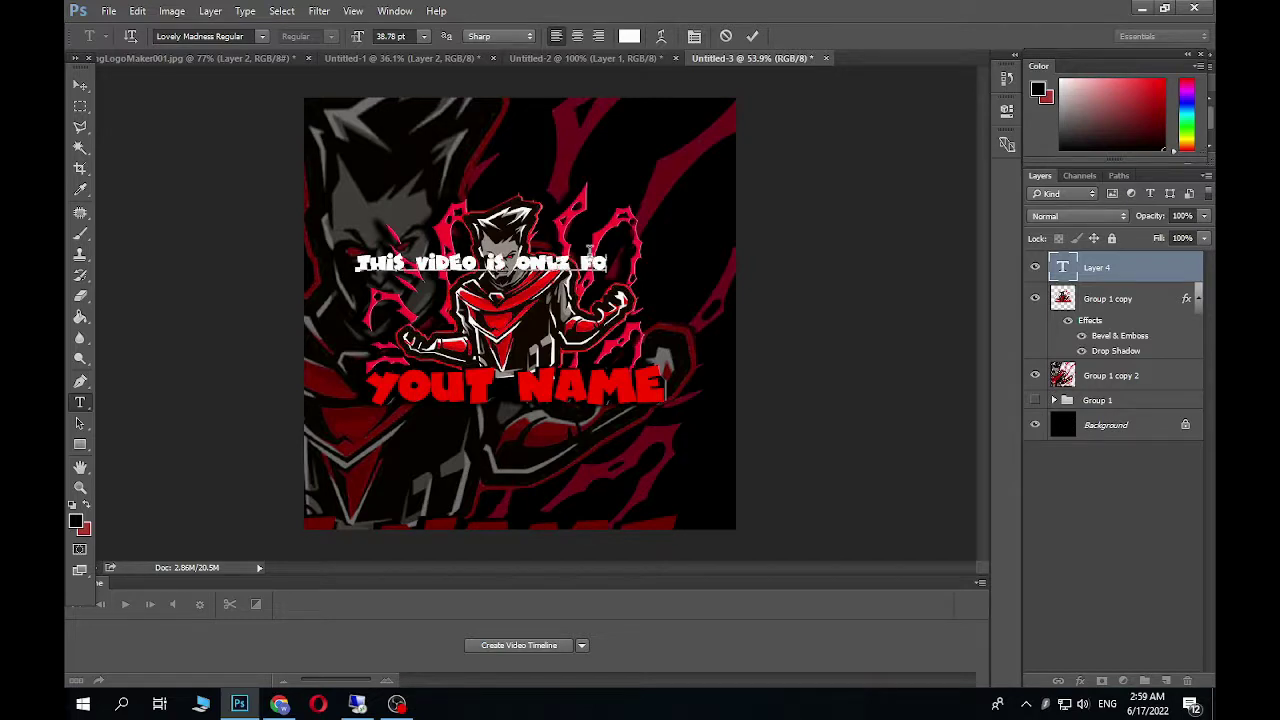
{"action": "type", "text": "r Educa"}
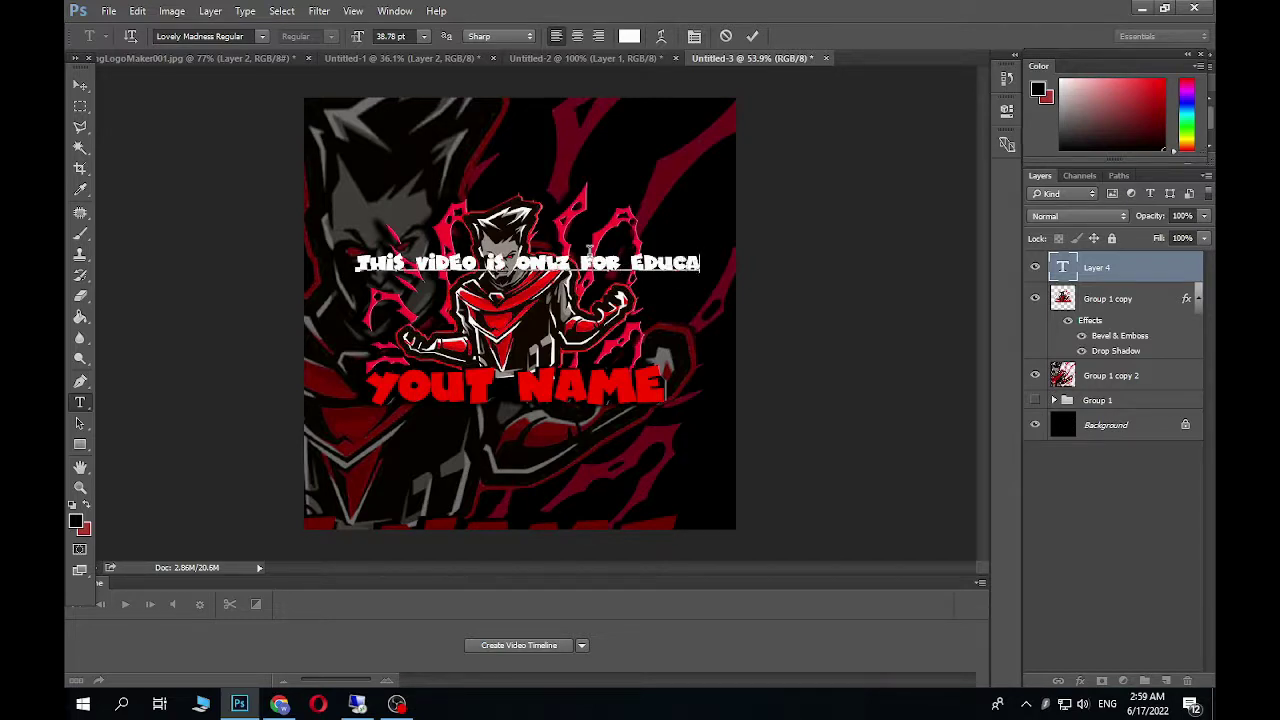
{"action": "type", "text": "tionl"}
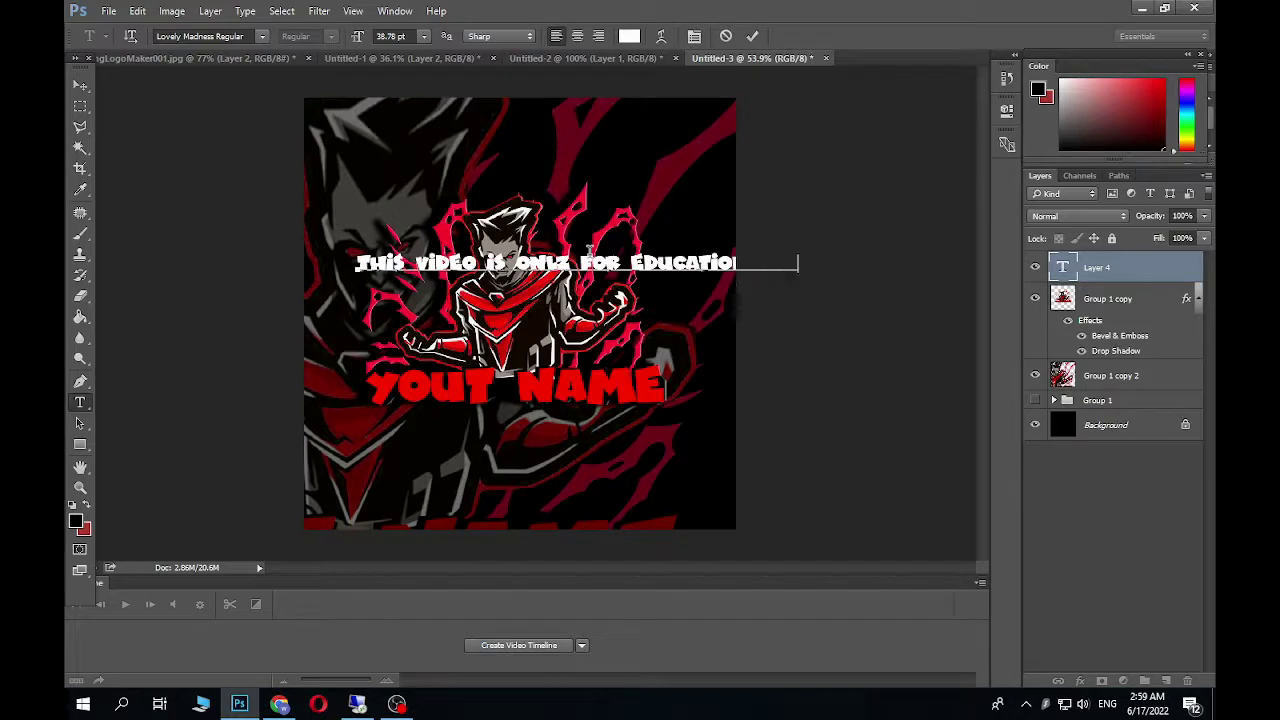
{"action": "type", "text": "ur"}
{"action": "left_click_drag", "start_coordinate": [630, 262], "coordinate": [940, 272]}
{"action": "key", "text": "BackSpace"}
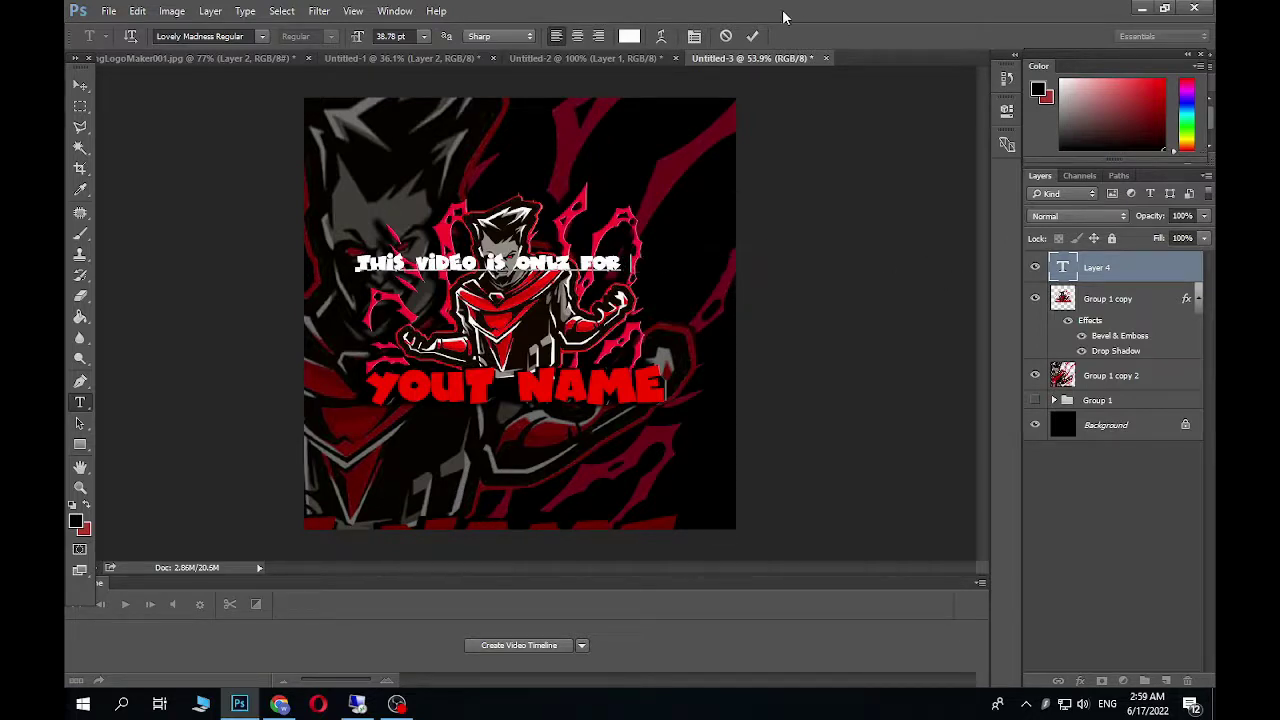
{"action": "left_click", "coordinate": [752, 36]}
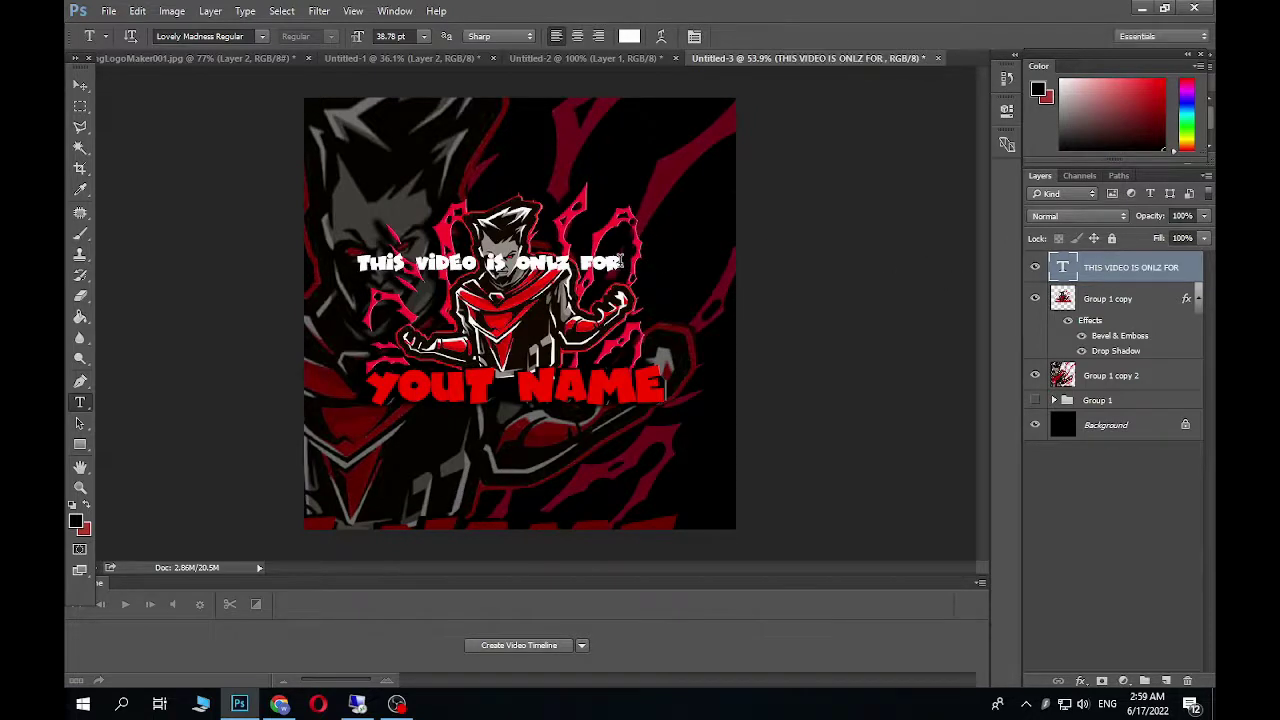
Move the white text line to the top of the artwork and enlarge it to span most of the width.
{"action": "left_click", "coordinate": [80, 85]}
{"action": "left_click_drag", "start_coordinate": [597, 265], "coordinate": [601, 159]}
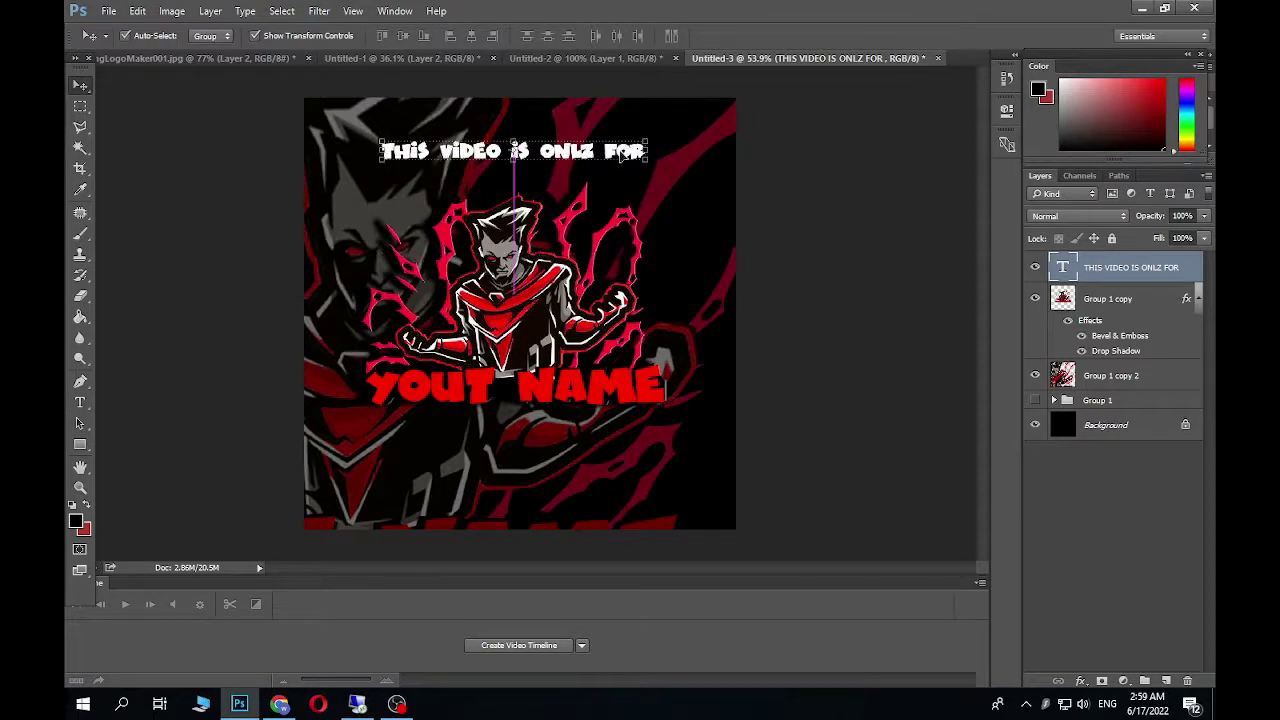
{"action": "key", "text": "ctrl+t"}
{"action": "left_click_drag", "start_coordinate": [518, 152], "coordinate": [666, 124]}
{"action": "left_click", "coordinate": [791, 35]}
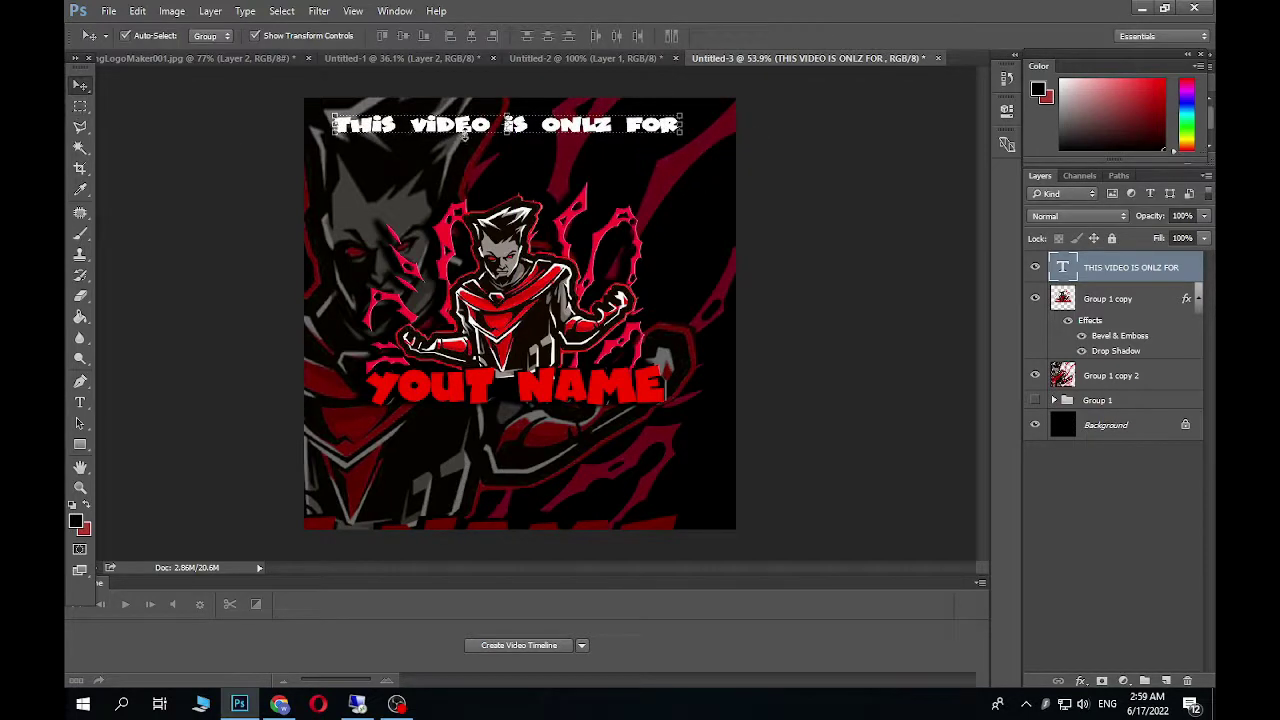
Duplicate the white text line directly below the original and clear the copy's wording.
{"action": "left_click_drag", "start_coordinate": [565, 132], "coordinate": [566, 165]}
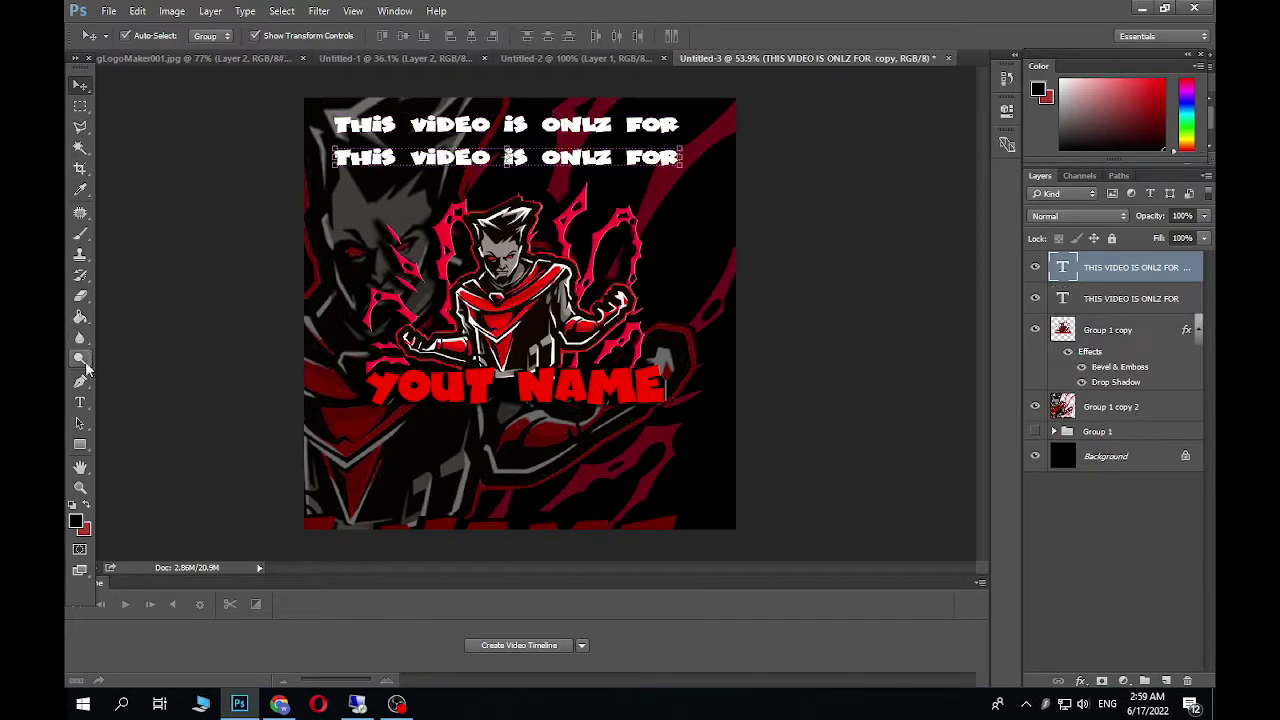
{"action": "left_click", "coordinate": [80, 402]}
{"action": "left_click", "coordinate": [508, 160]}
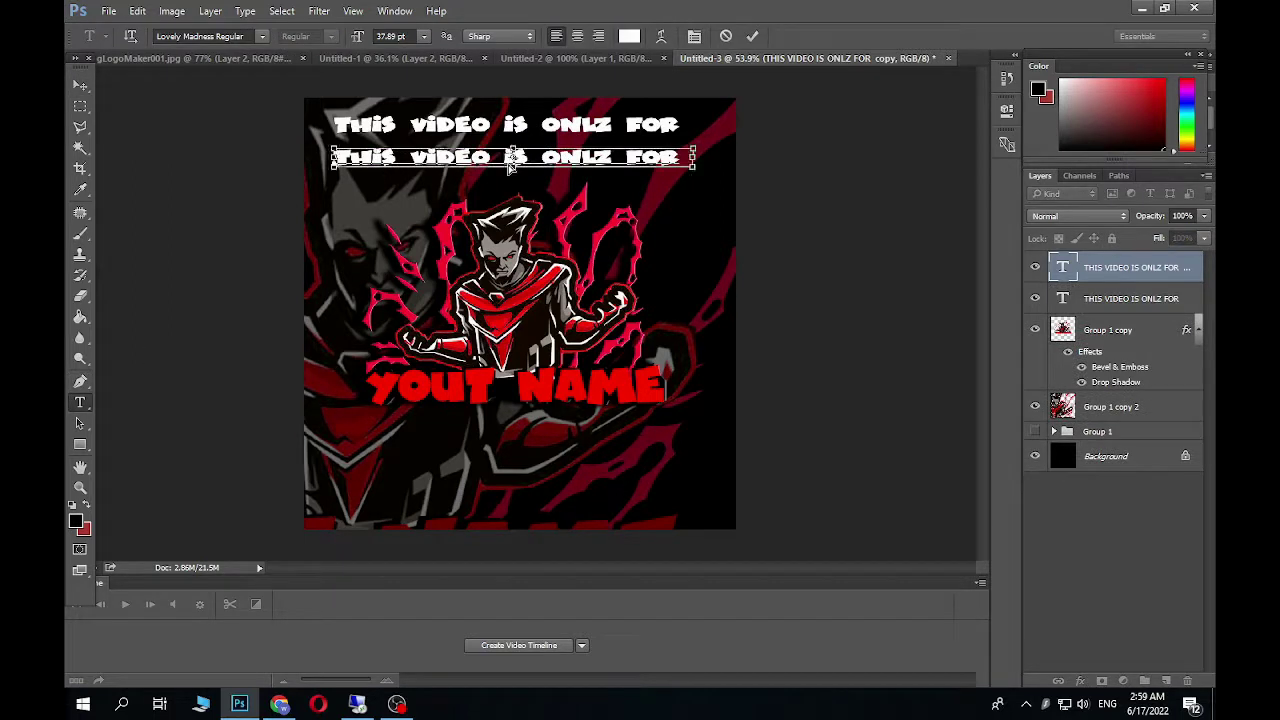
{"action": "key", "text": "ctrl+a"}
{"action": "key", "text": "BackSpace"}
Write "LETTING ZOU KNOW HOW TO" in the duplicated text line, discarding the false starts.
{"action": "type", "text": "AS"}
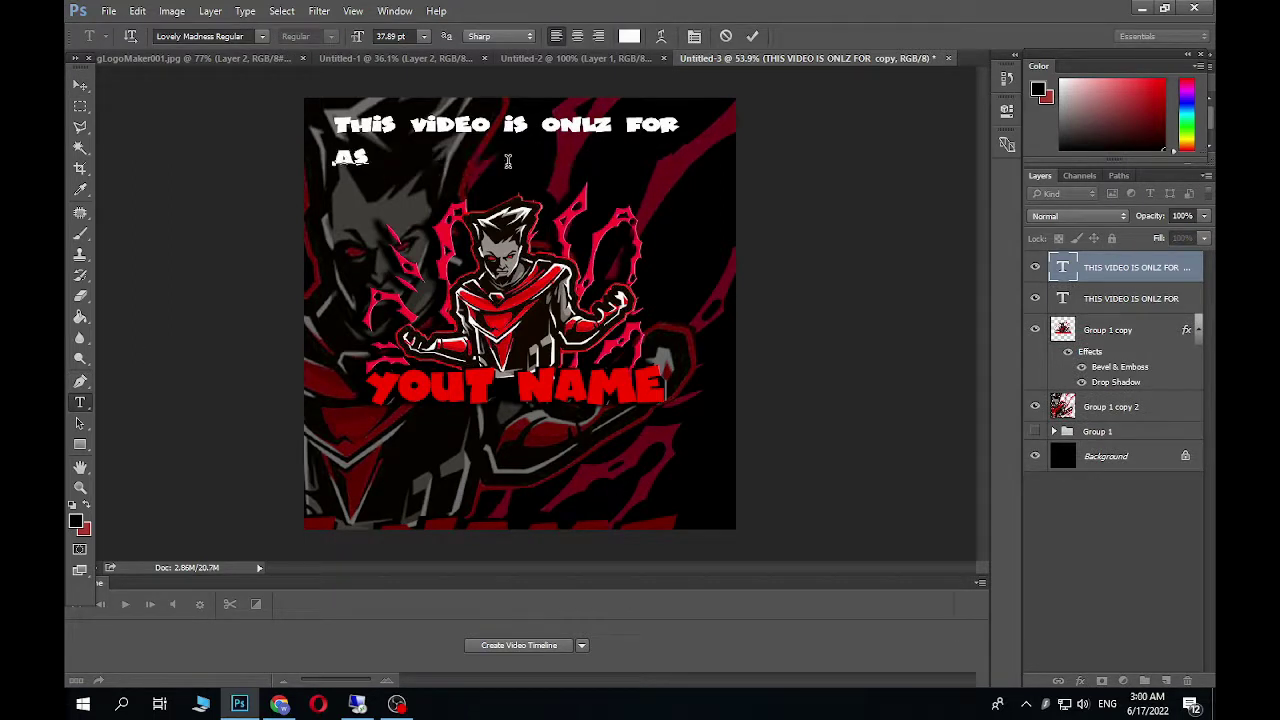
{"action": "key", "text": "BackSpace"}
{"action": "key", "text": "BackSpace"}
{"action": "type", "text": "YO"}
{"action": "key", "text": "BackSpace"}
{"action": "key", "text": "BackSpace"}
{"action": "type", "text": "LETTING ZOU"}
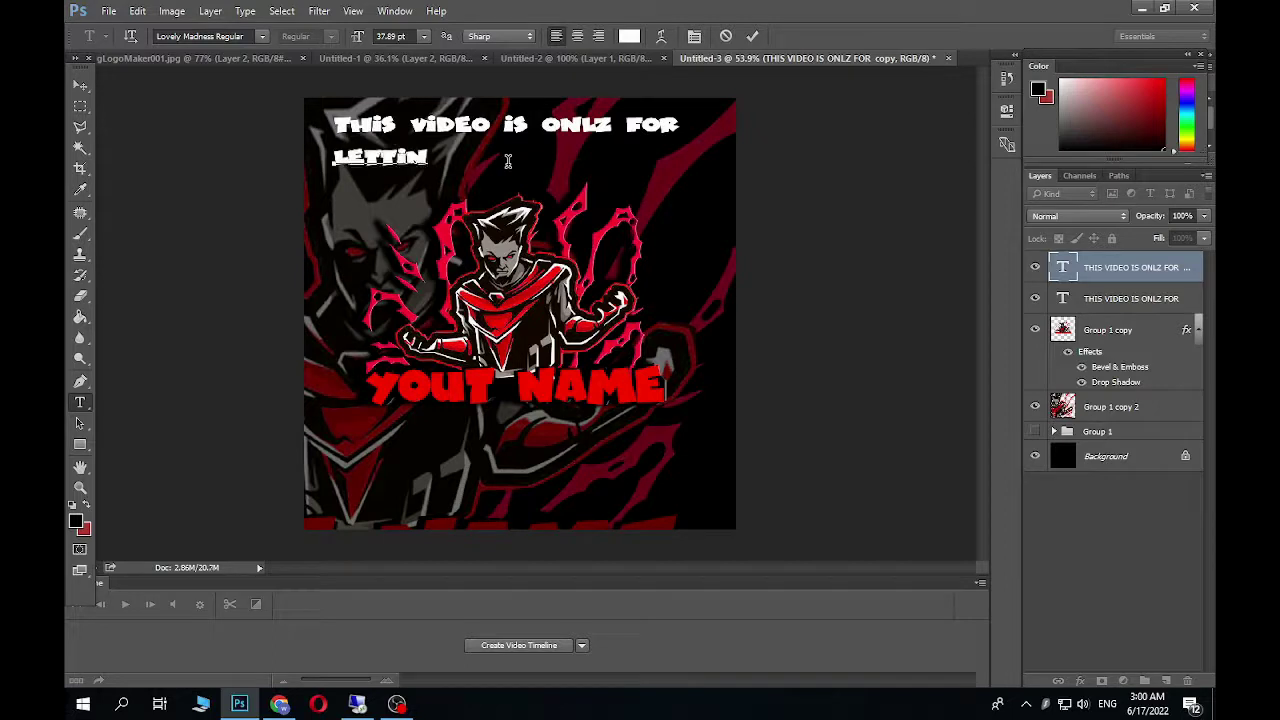
{"action": "key", "text": "BackSpace"}
{"action": "key", "text": "BackSpace"}
{"action": "key", "text": "BackSpace"}
{"action": "type", "text": "ZOU KNOW U"}
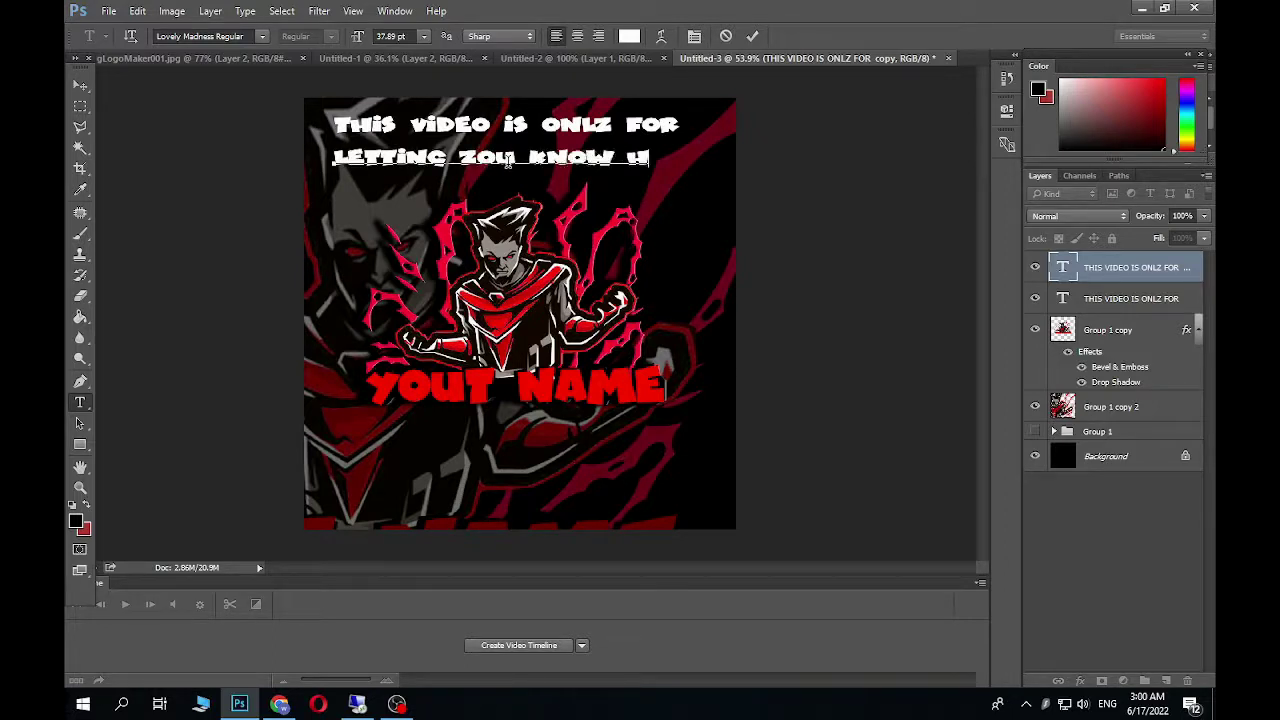
{"action": "type", "text": "OW TO "}
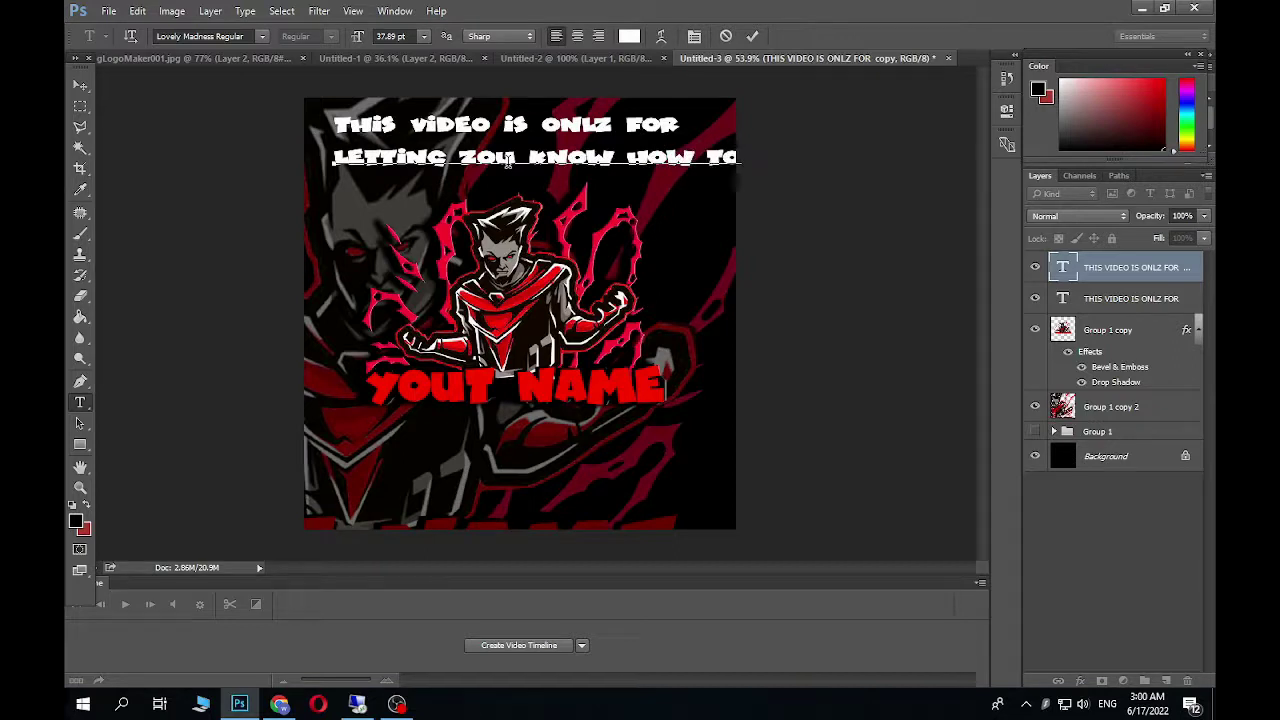
{"action": "type", "text": "D"}
{"action": "key", "text": "BackSpace"}
{"action": "type", "text": "A D"}
{"action": "key", "text": "BackSpace"}
{"action": "type", "text": "L"}
{"action": "key", "text": "BackSpace"}
{"action": "type", "text": "LOGO"}
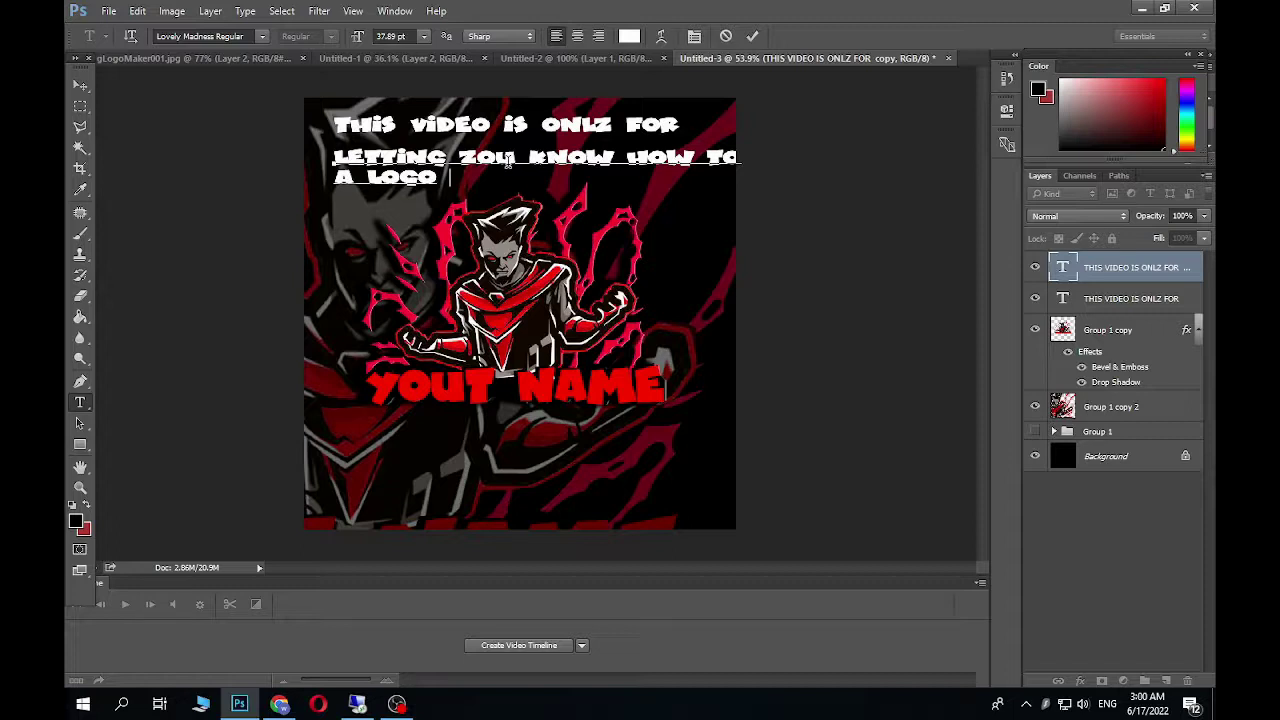
{"action": "type", "text": "OR EDIT ANZ"}
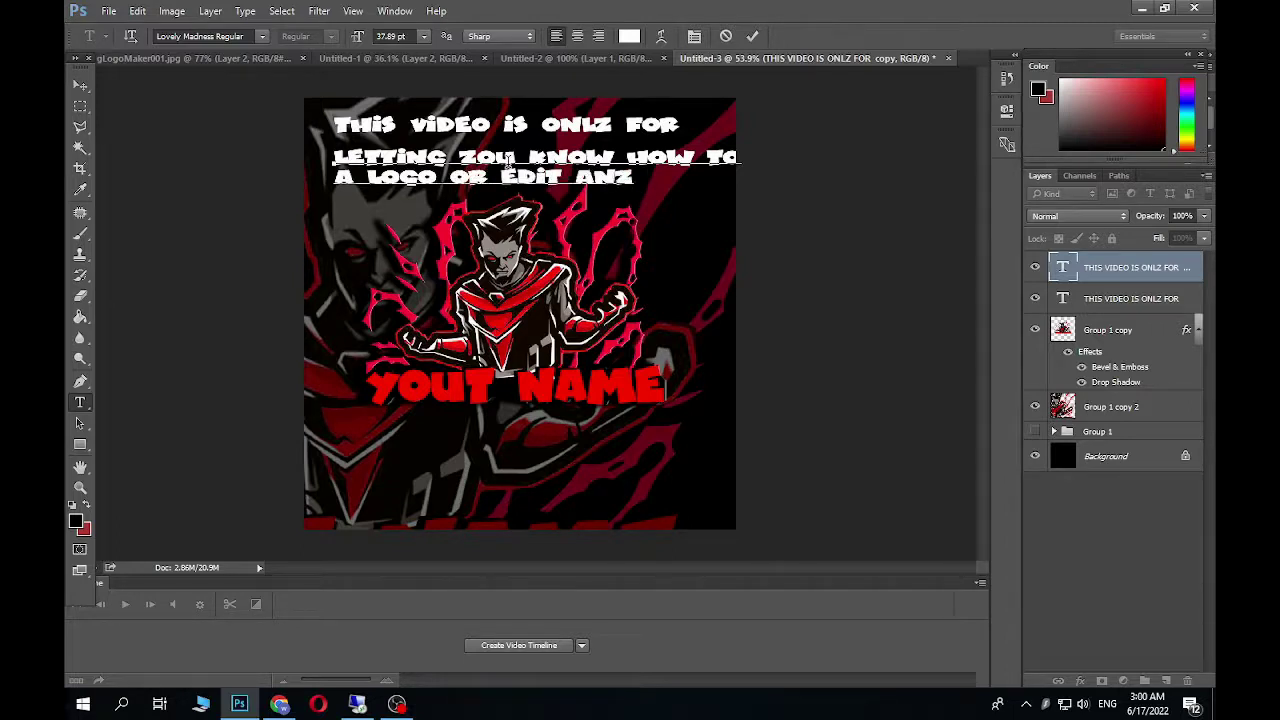
{"action": "key", "text": "BackSpace"}
{"action": "type", "text": "Z Pre"}
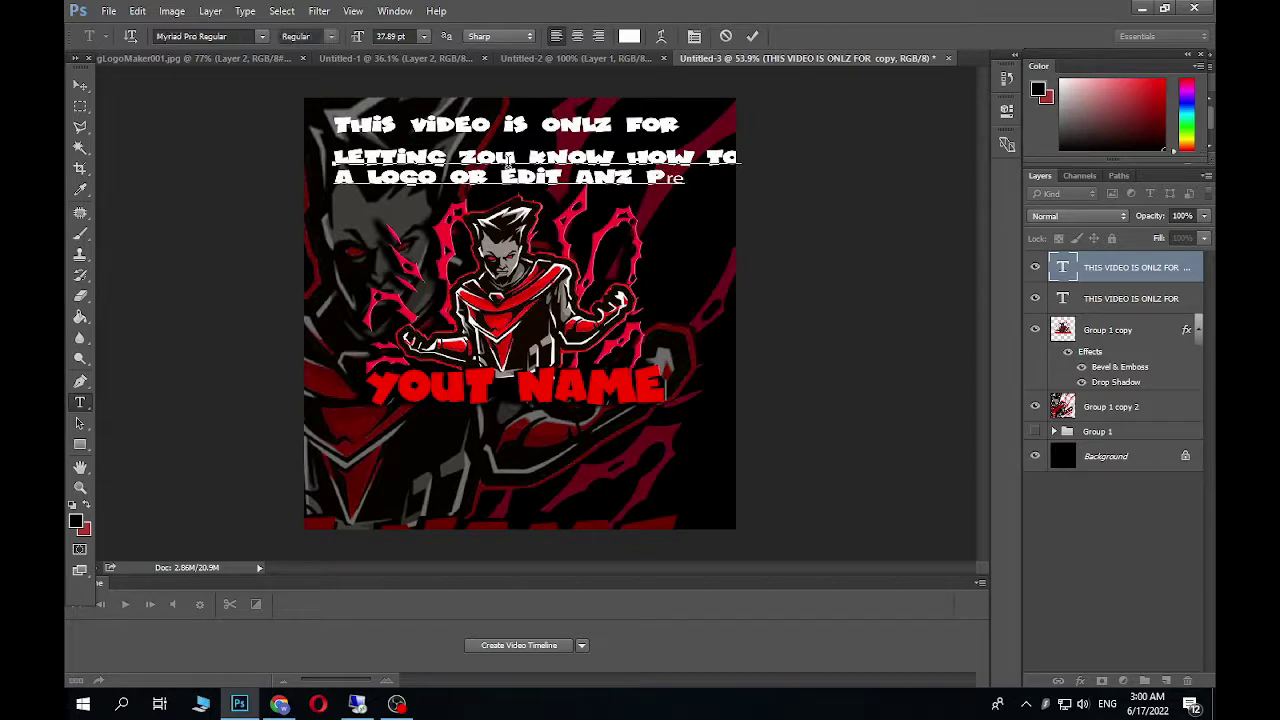
{"action": "key", "text": "BackSpace"}
{"action": "key", "text": "BackSpace"}
{"action": "key", "text": "BackSpace"}
{"action": "key", "text": "BackSpace"}
{"action": "key", "text": "BackSpace"}
{"action": "key", "text": "BackSpace"}
{"action": "key", "text": "BackSpace"}
{"action": "key", "text": "BackSpace"}
{"action": "key", "text": "BackSpace"}
{"action": "key", "text": "BackSpace"}
{"action": "key", "text": "BackSpace"}
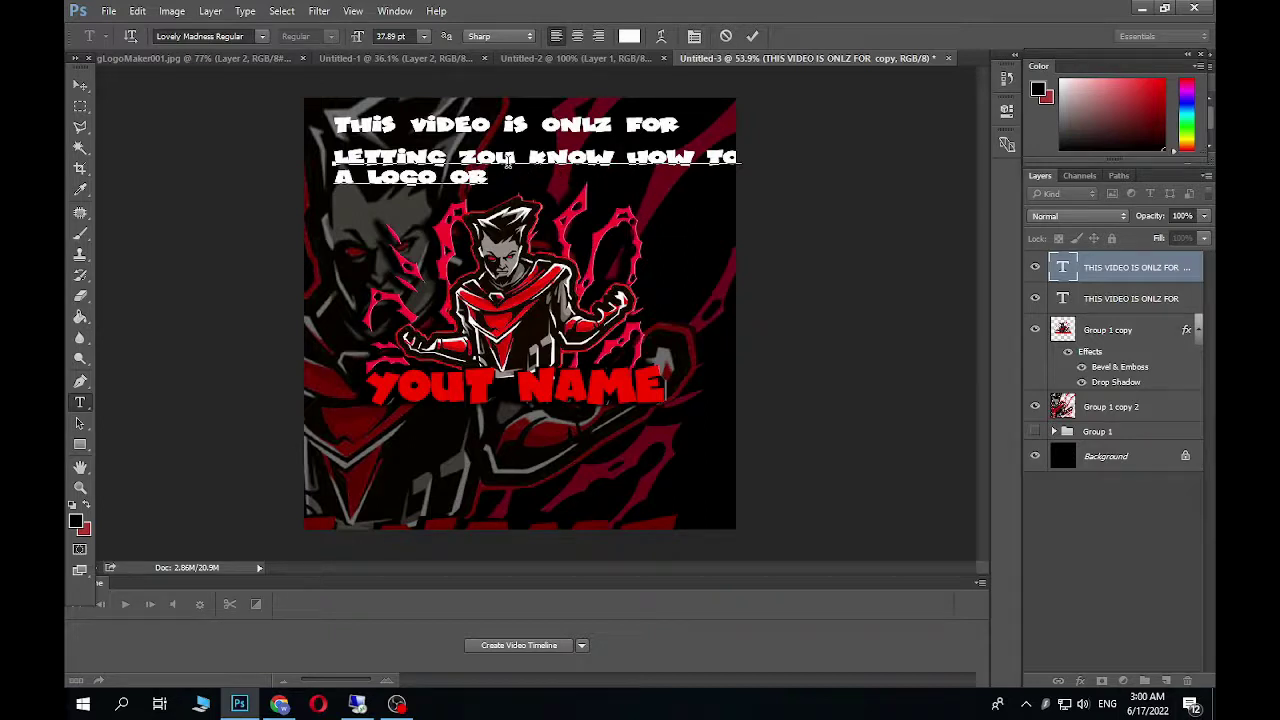
{"action": "key", "text": "BackSpace"}
{"action": "key", "text": "BackSpace"}
{"action": "key", "text": "BackSpace"}
{"action": "key", "text": "BackSpace"}
{"action": "key", "text": "BackSpace"}
{"action": "key", "text": "BackSpace"}
{"action": "key", "text": "BackSpace"}
{"action": "key", "text": "BackSpace"}
{"action": "key", "text": "BackSpace"}
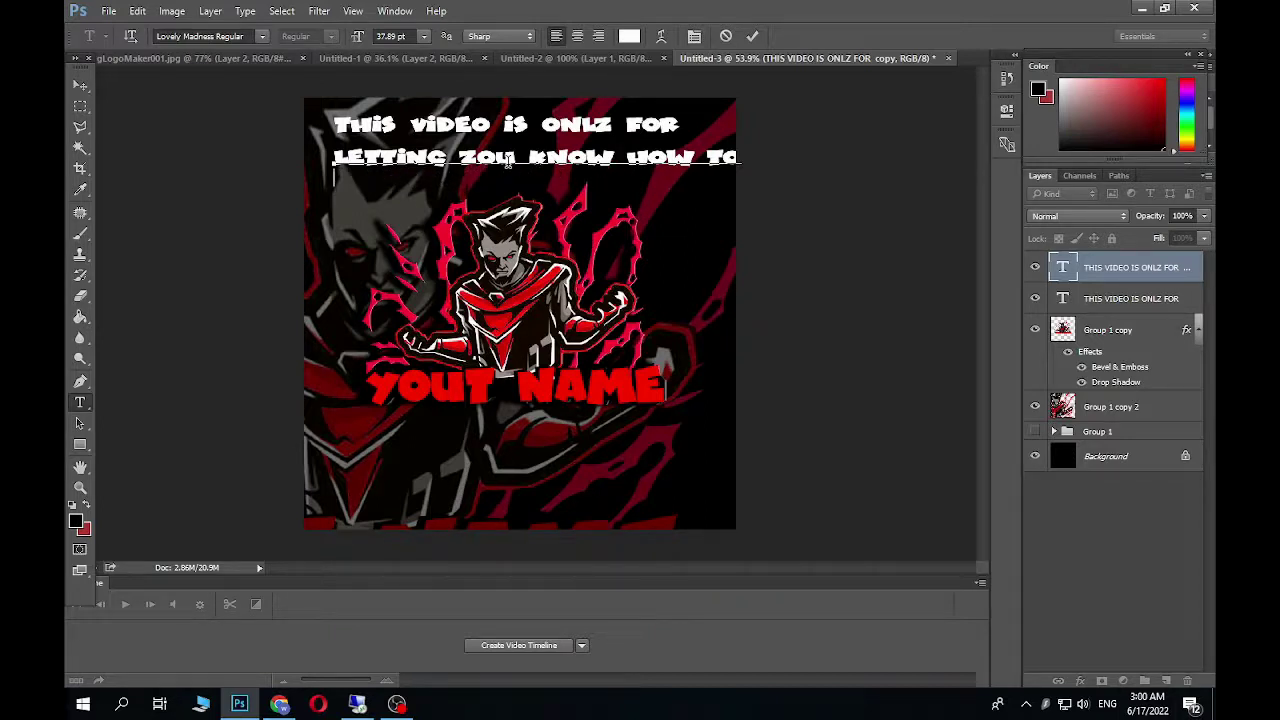
Remove "TO" from the end of the line and write "TO EDIT AN PREMADE LOGO" as the following line.
{"action": "key", "text": "BackSpace"}
{"action": "key", "text": "BackSpace"}
{"action": "key", "text": "BackSpace"}
{"action": "key", "text": "BackSpace"}
{"action": "type", "text": "TO EDIT"}
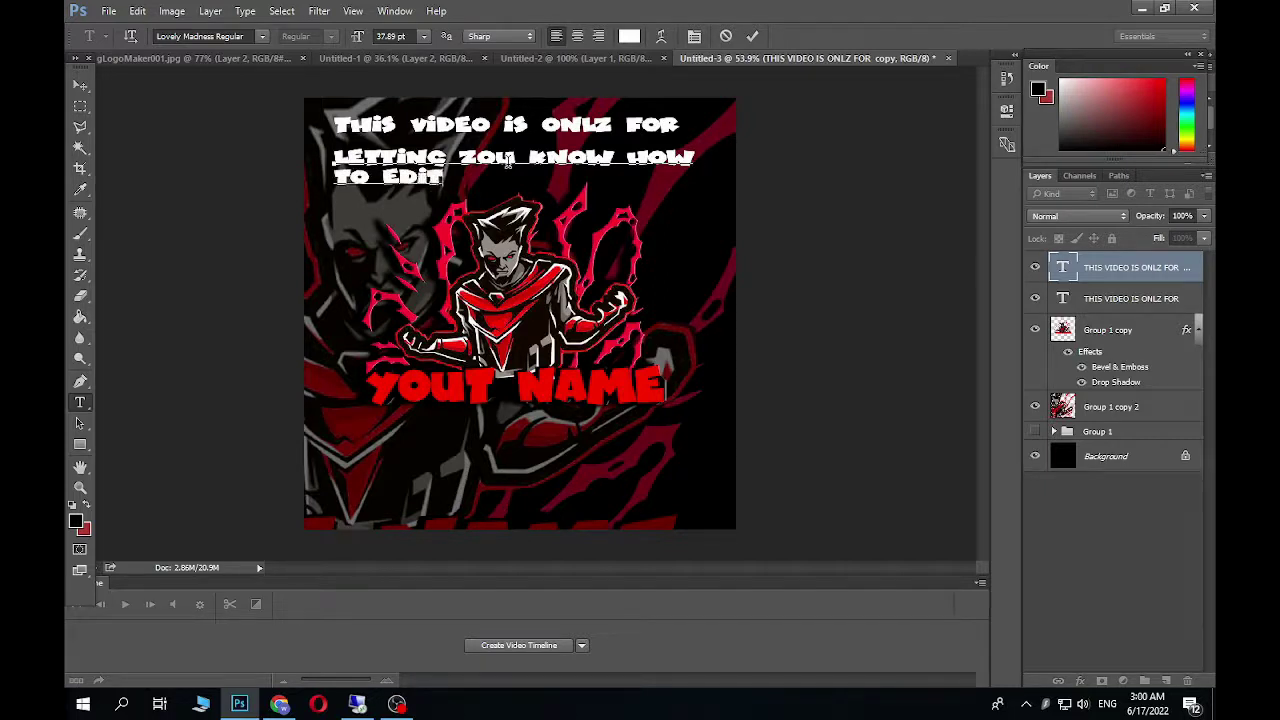
{"action": "type", "text": " AN PREMA"}
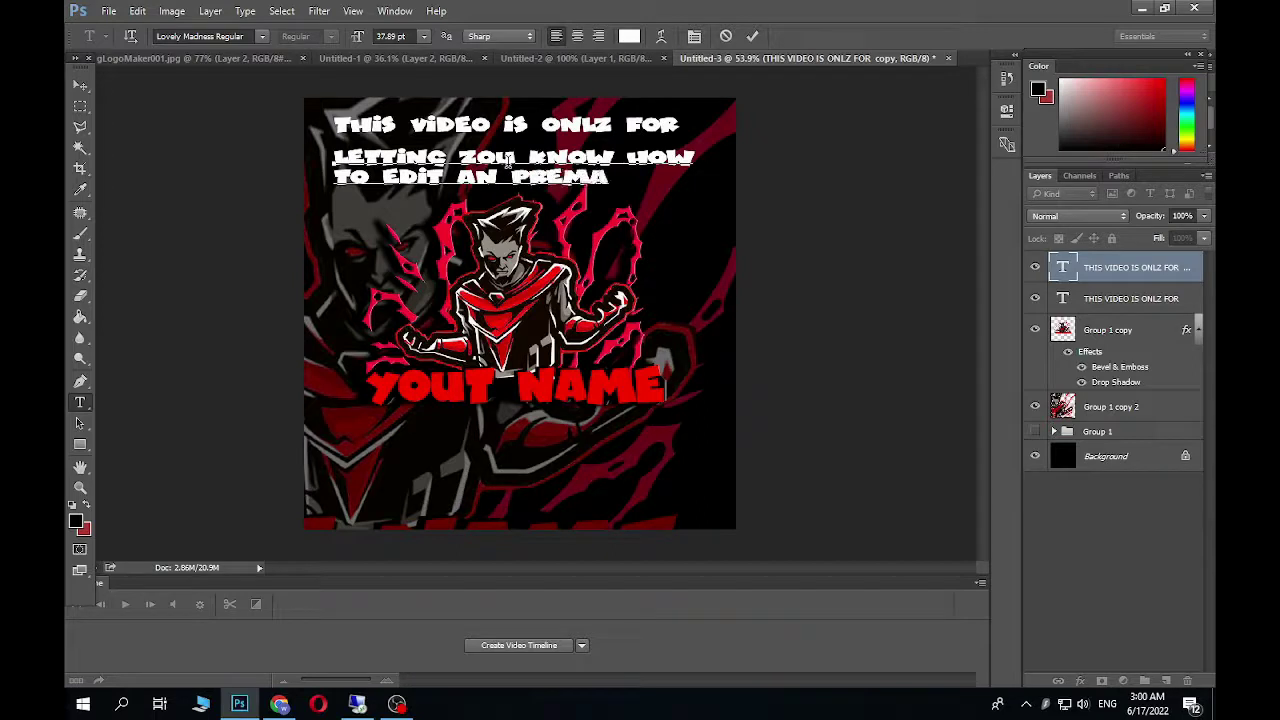
{"action": "type", "text": "DE LOG"}
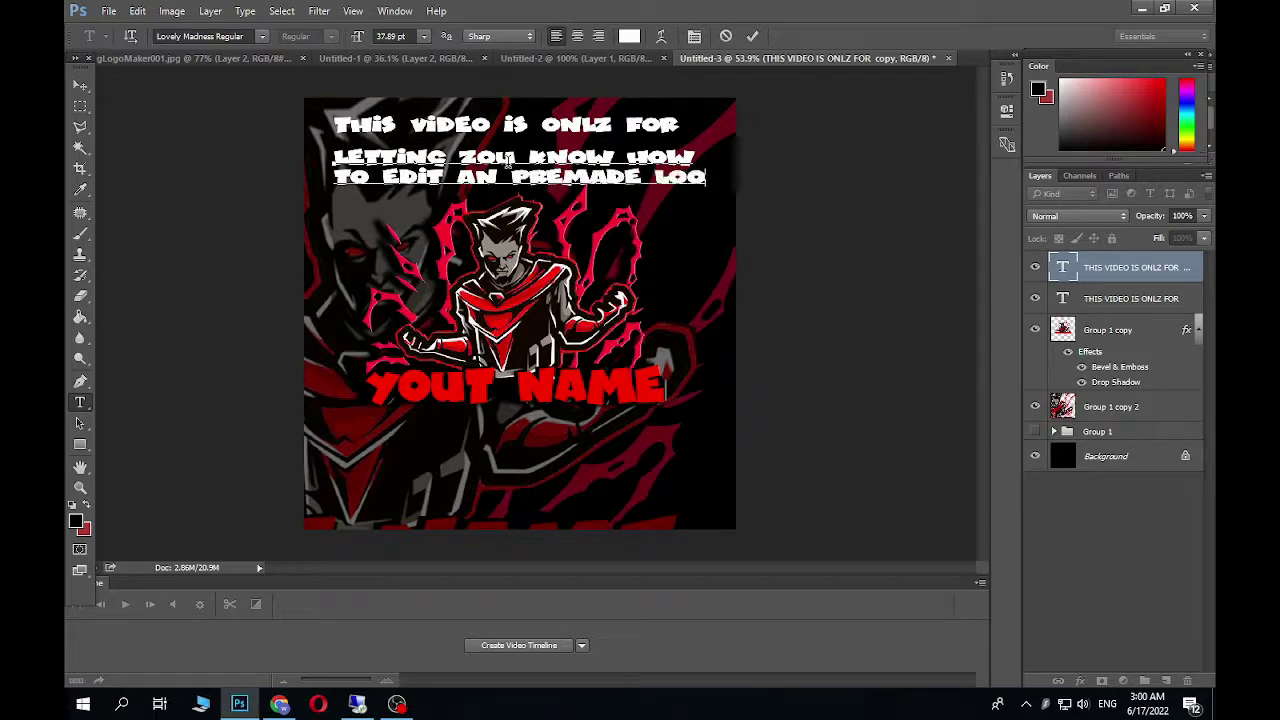
{"action": "key", "text": "BackSpace"}
{"action": "type", "text": "GO"}
Add the lines "SO PLEASE DONT USE ANZ" and "COPRIGHTED WORK" to the text, followed by a blank line.
{"action": "key", "text": "Return"}
{"action": "type", "text": "SO PLEAS"}
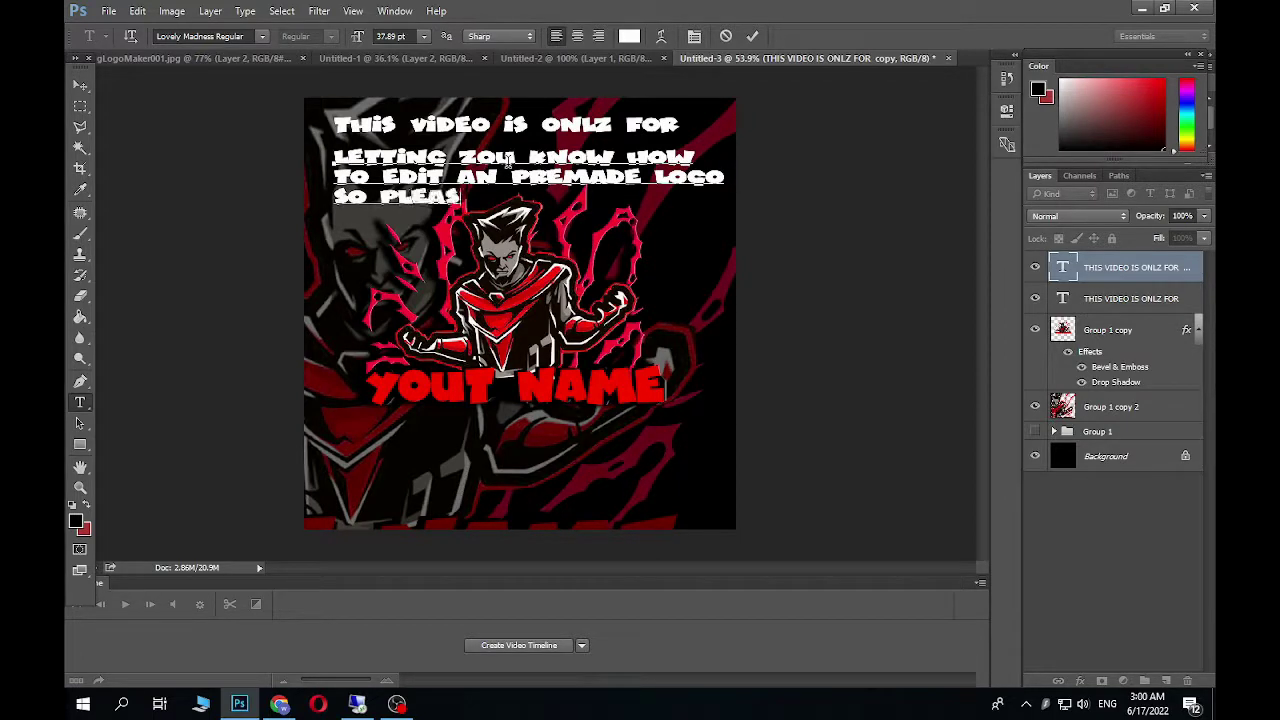
{"action": "type", "text": "E DONT"}
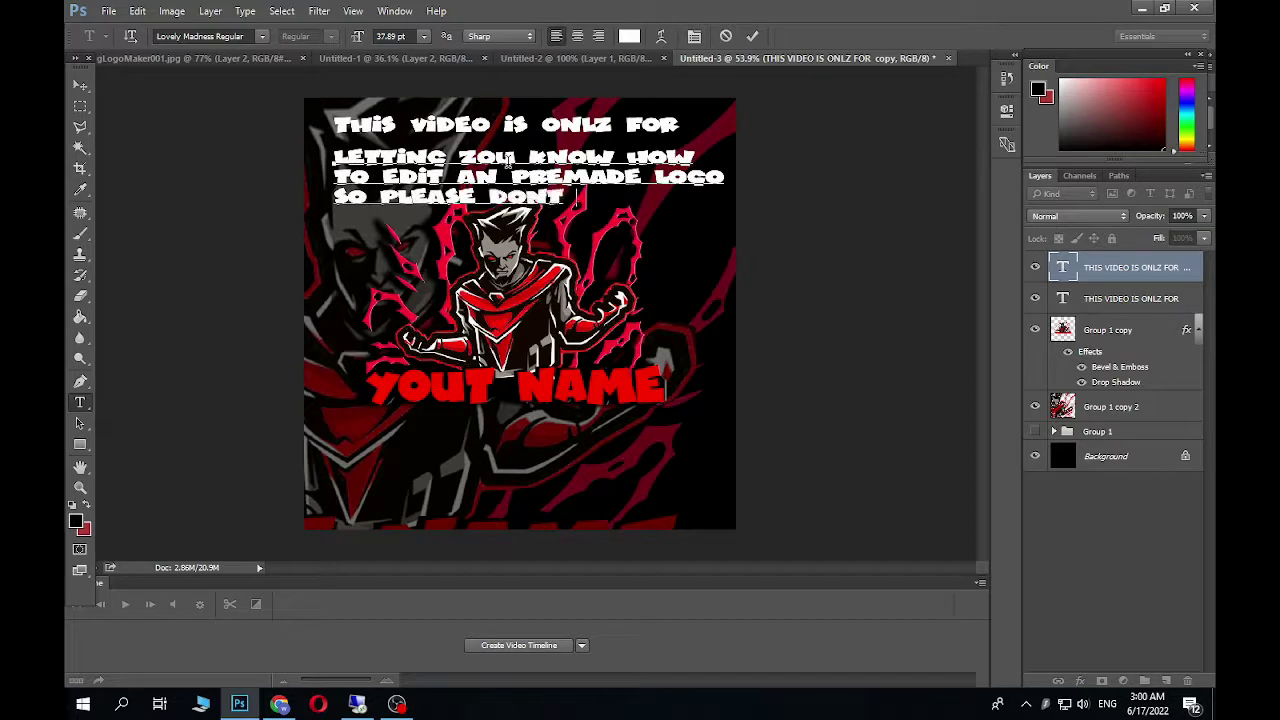
{"action": "type", "text": " USE AN"}
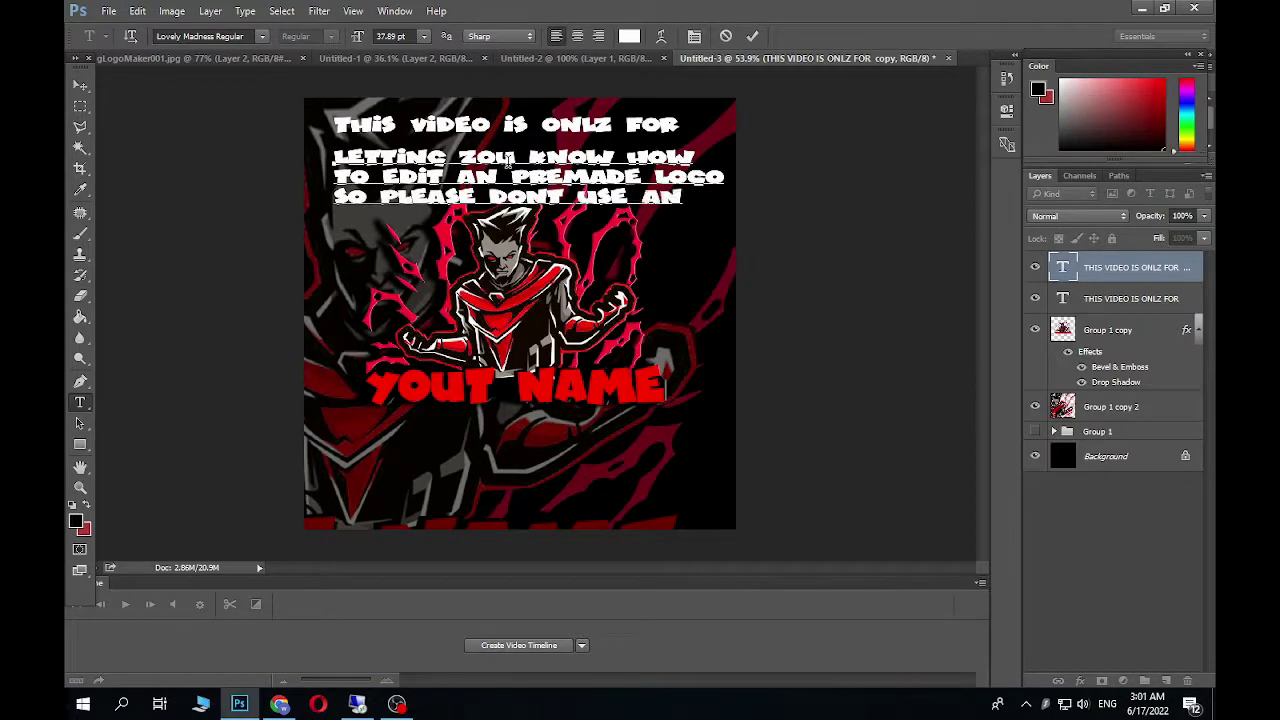
{"action": "type", "text": "Z"}
{"action": "key", "text": "BackSpace"}
{"action": "type", "text": "Z"}
{"action": "key", "text": "BackSpace"}
{"action": "key", "text": "BackSpace"}
{"action": "key", "text": "BackSpace"}
{"action": "type", "text": "Z C"}
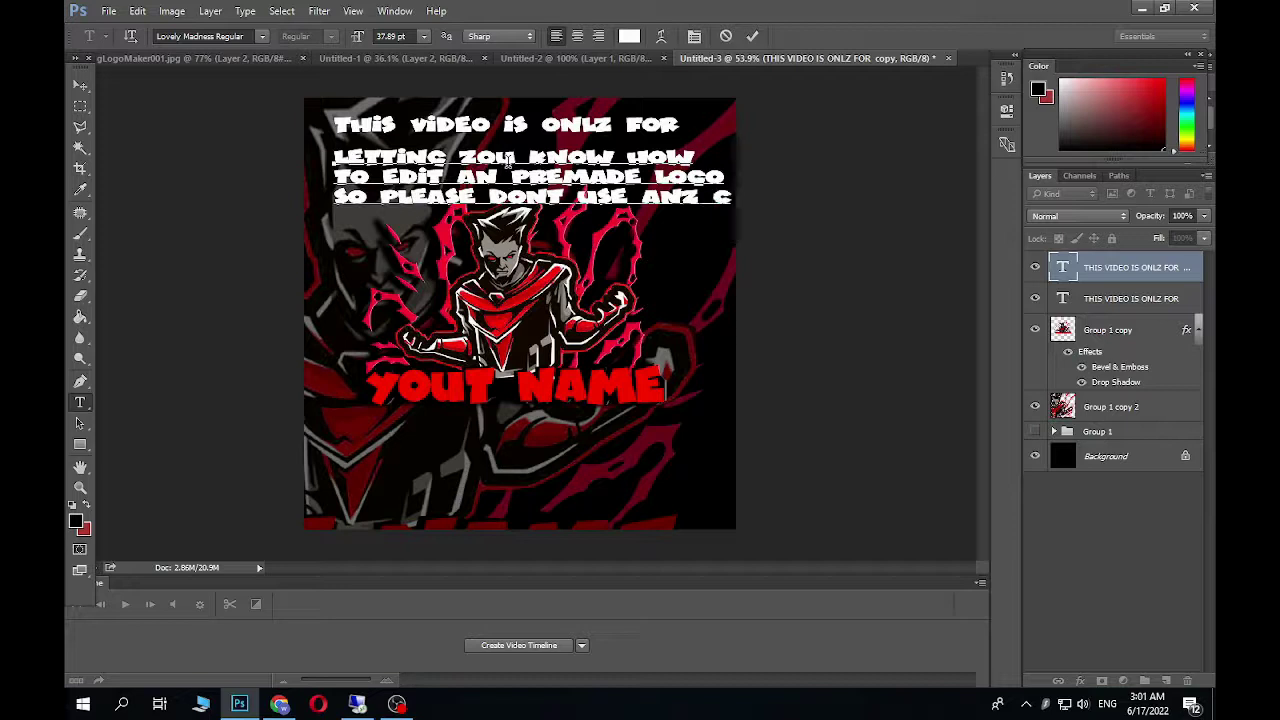
{"action": "type", "text": "OYRIG"}
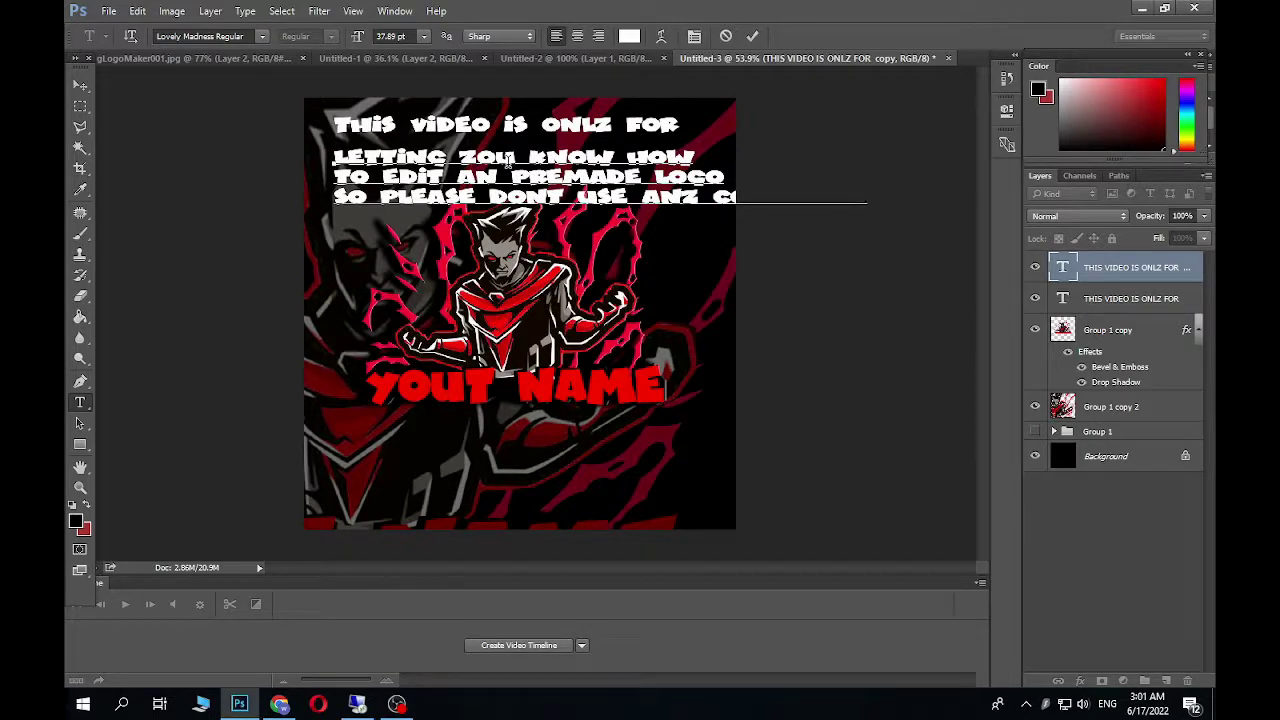
{"action": "type", "text": " MUS"}
{"action": "key", "text": "Return"}
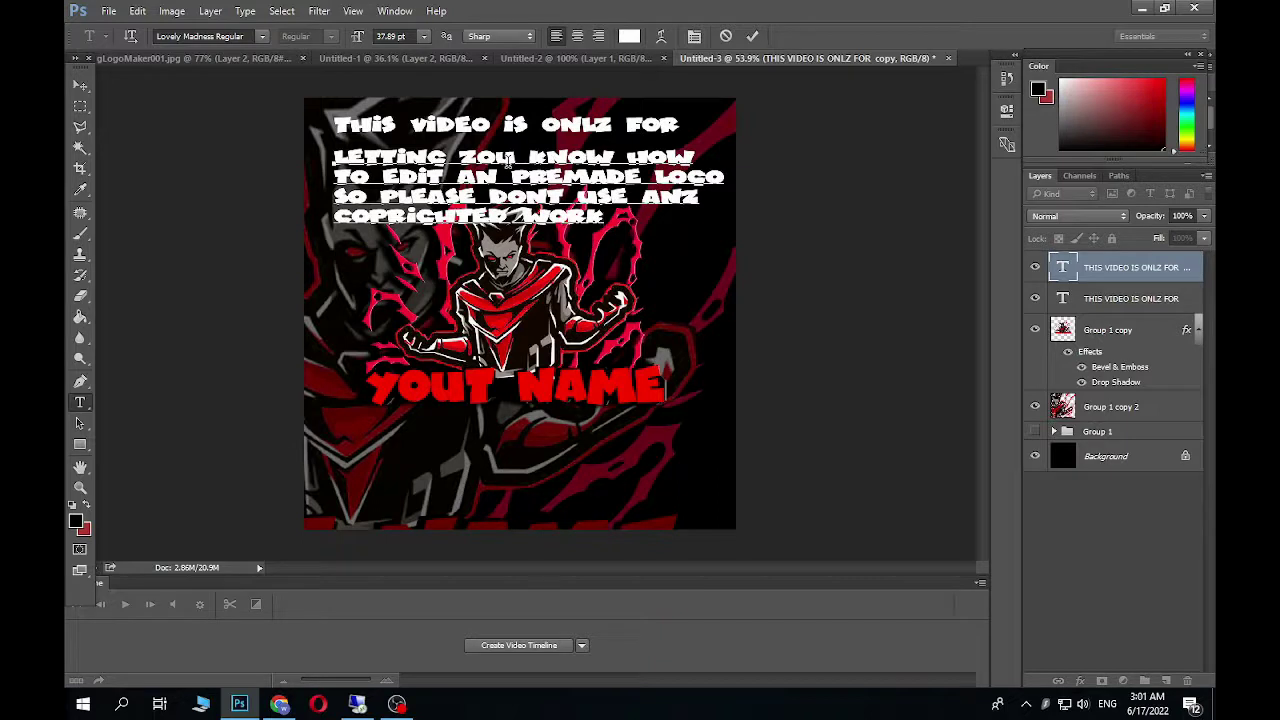
Write "THIS IS ONLZ FOR EDUCATION" below the blank line and break it onto a new line after "FOR".
{"action": "type", "text": "THIS IS ONL"}
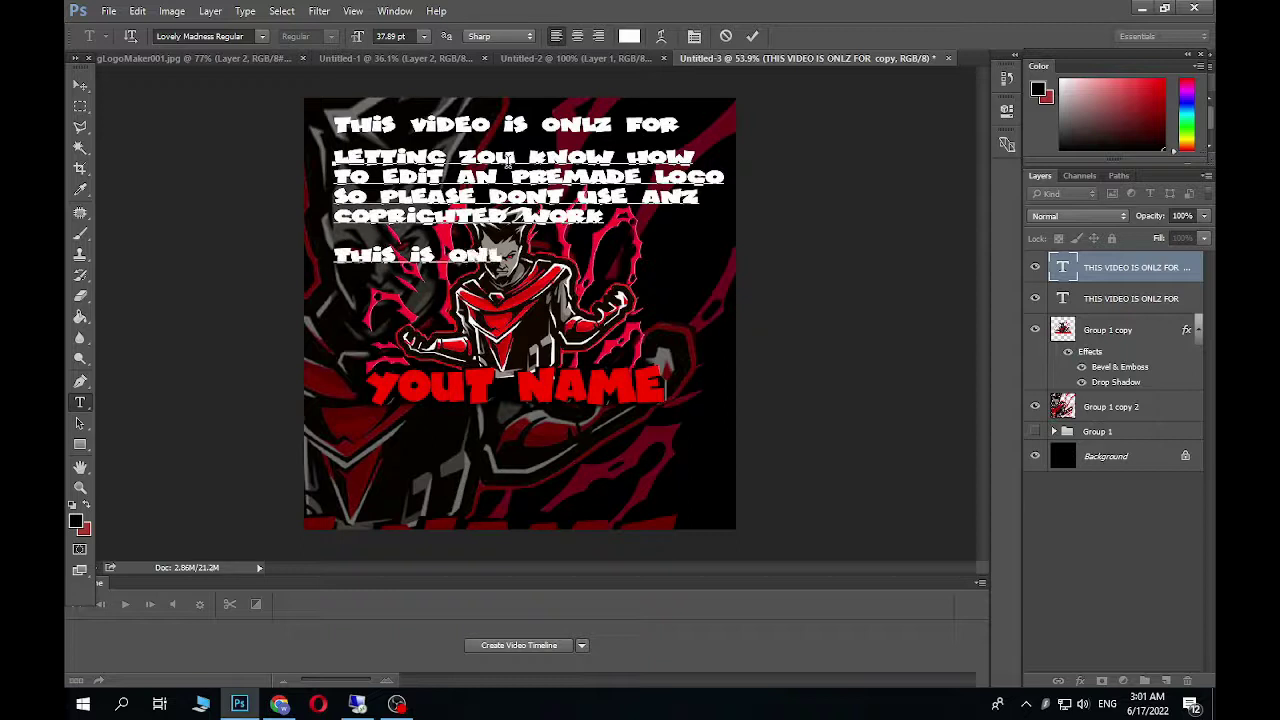
{"action": "type", "text": "Z FOR EDUCAt"}
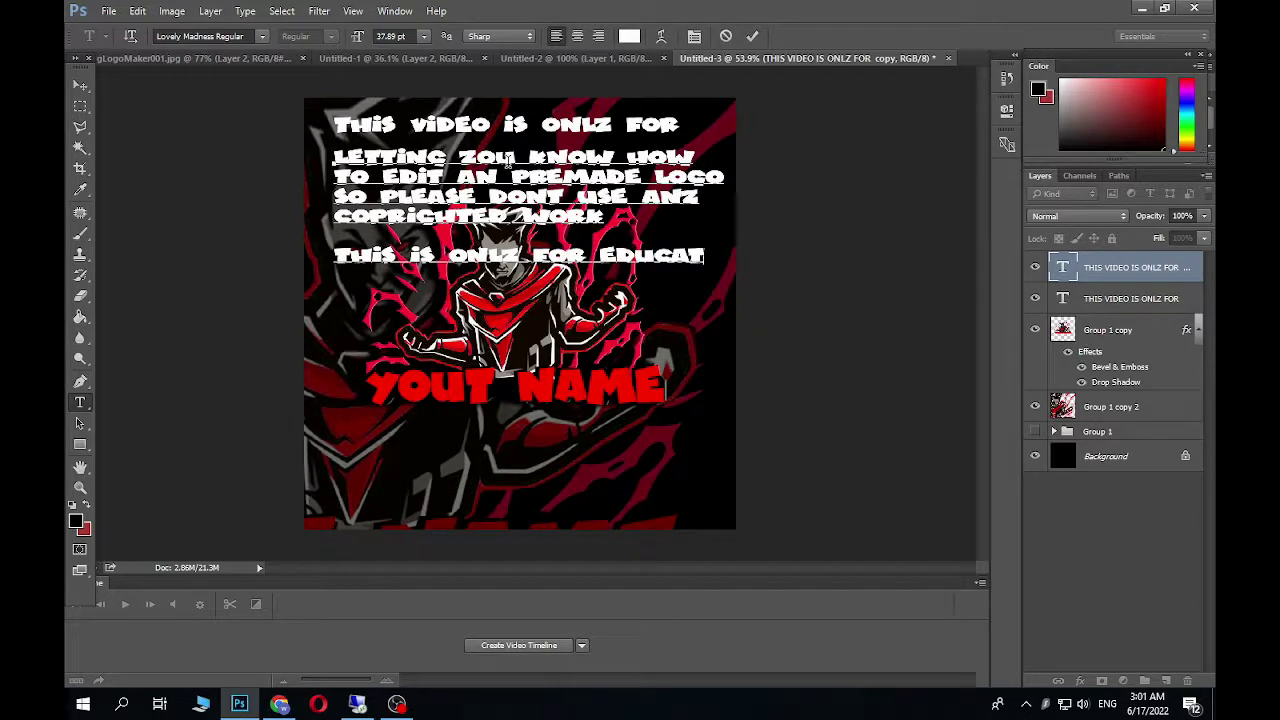
{"action": "type", "text": "IO"}
{"action": "key", "text": "Left"}
{"action": "key", "text": "Left"}
{"action": "key", "text": "Left"}
{"action": "key", "text": "Left"}
{"action": "key", "text": "Left"}
{"action": "key", "text": "Left"}
{"action": "key", "text": "Left"}
{"action": "key", "text": "Left"}
{"action": "key", "text": "Left"}
{"action": "key", "text": "Left"}
{"action": "key", "text": "Return"}
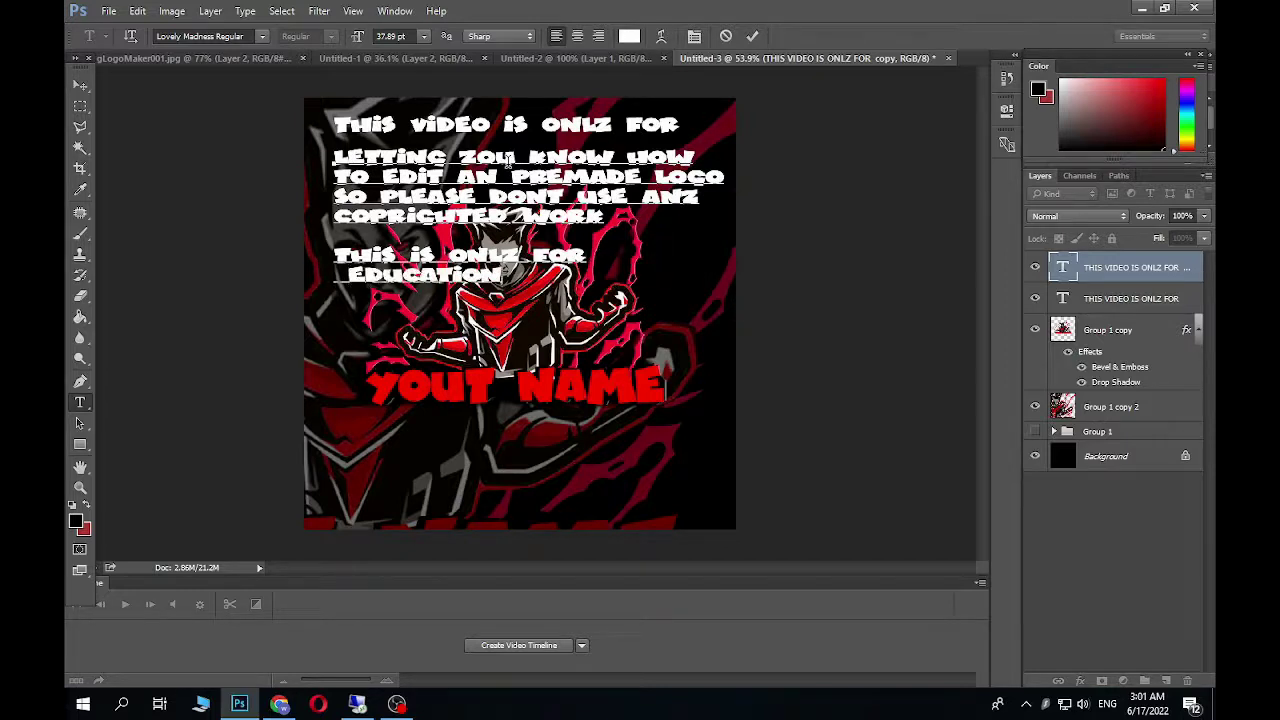
Extend the last line to read "EDUCATIONAL PURPOSE", correcting the misspelled letters.
{"action": "type", "text": "AL PIRPOE"}
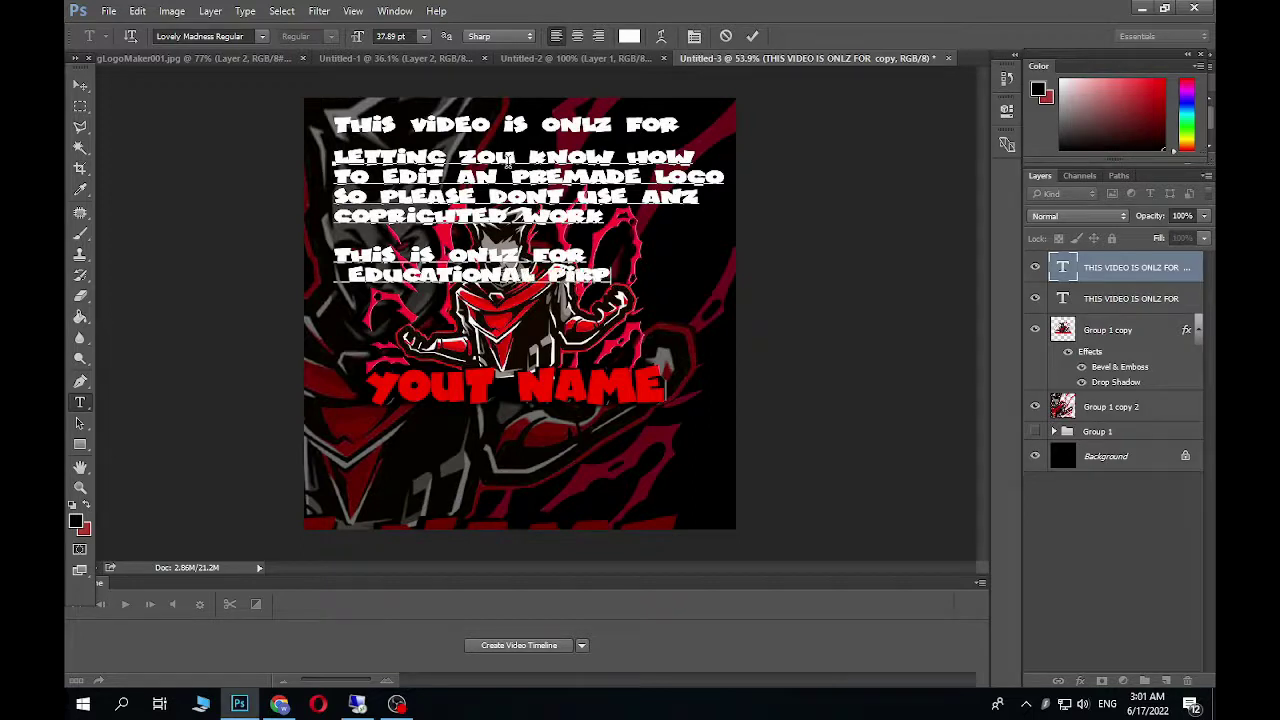
{"action": "key", "text": "BackSpace"}
{"action": "type", "text": "SE"}
{"action": "key", "text": "BackSpace"}
{"action": "key", "text": "BackSpace"}
{"action": "key", "text": "BackSpace"}
{"action": "key", "text": "BackSpace"}
{"action": "key", "text": "BackSpace"}
{"action": "key", "text": "BackSpace"}
{"action": "type", "text": "URPOSE"}
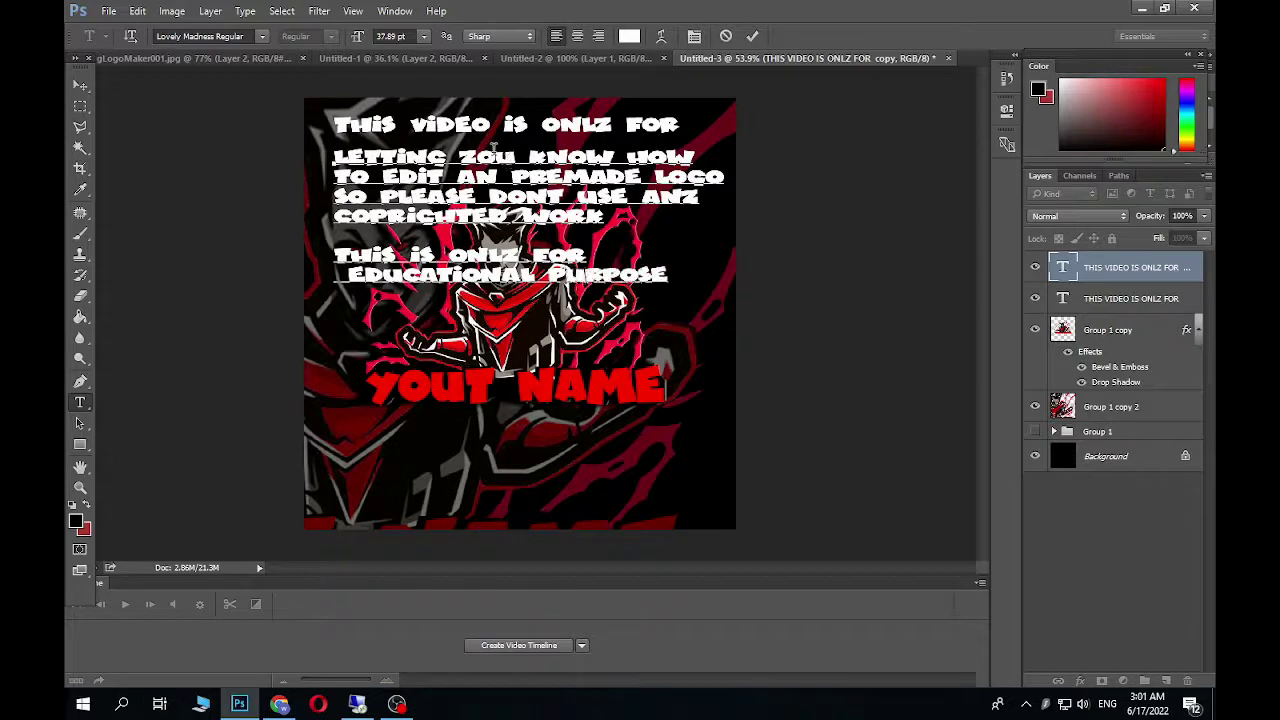
Insert "VIDEO" after "THIS" in the closing sentence, commit the text and move the block down to the middle of the artwork.
{"action": "left_click", "coordinate": [399, 260]}
{"action": "type", "text": "VIDEO"}
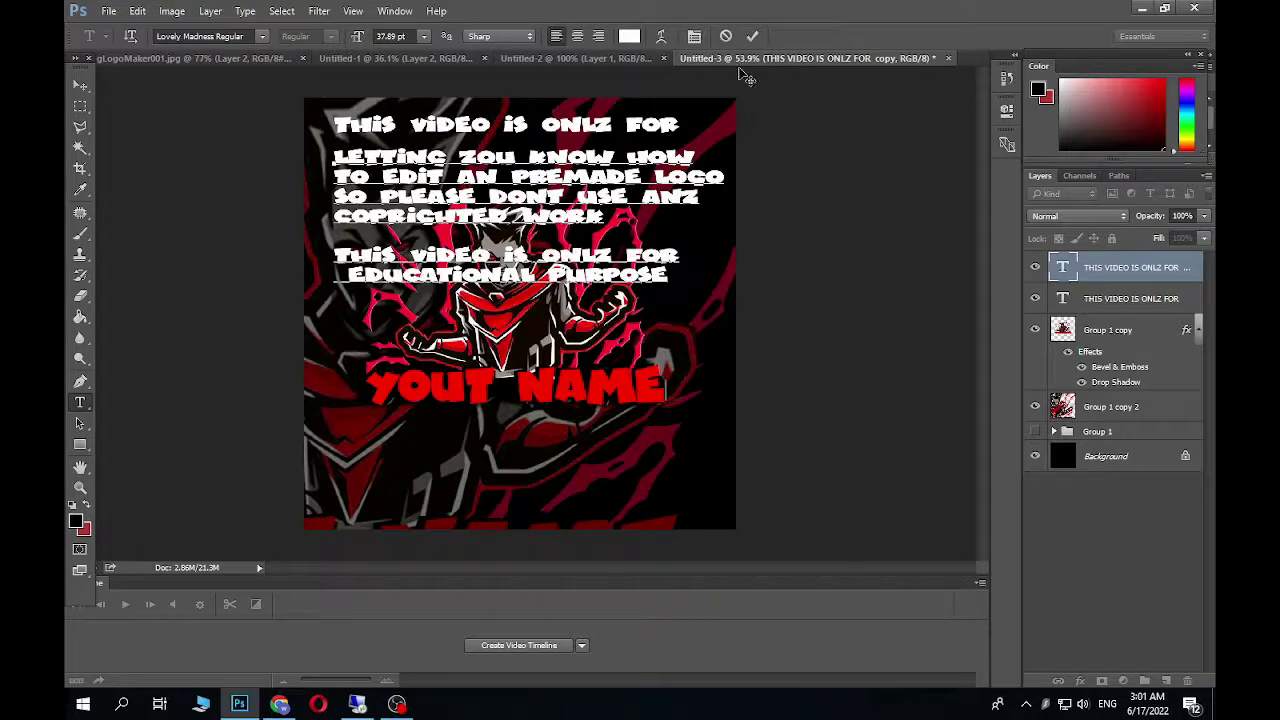
{"action": "left_click", "coordinate": [752, 36]}
{"action": "left_click", "coordinate": [80, 85]}
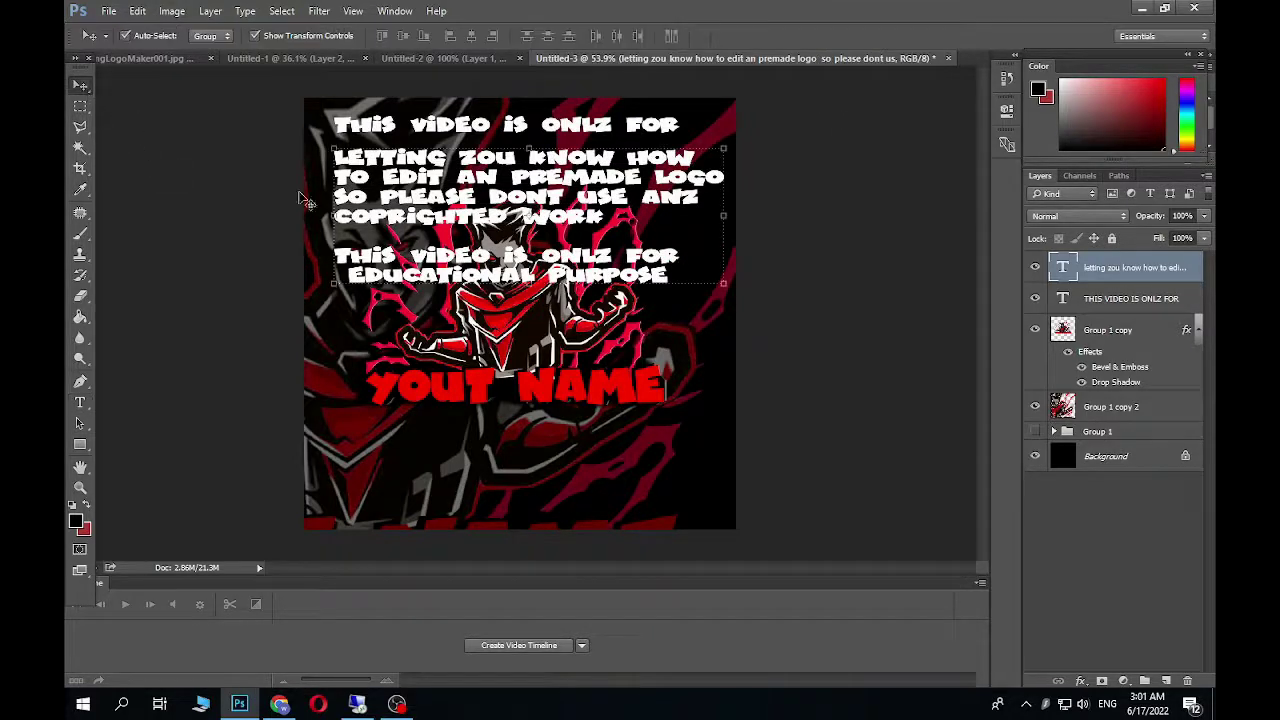
{"action": "left_click_drag", "start_coordinate": [640, 268], "coordinate": [682, 340]}
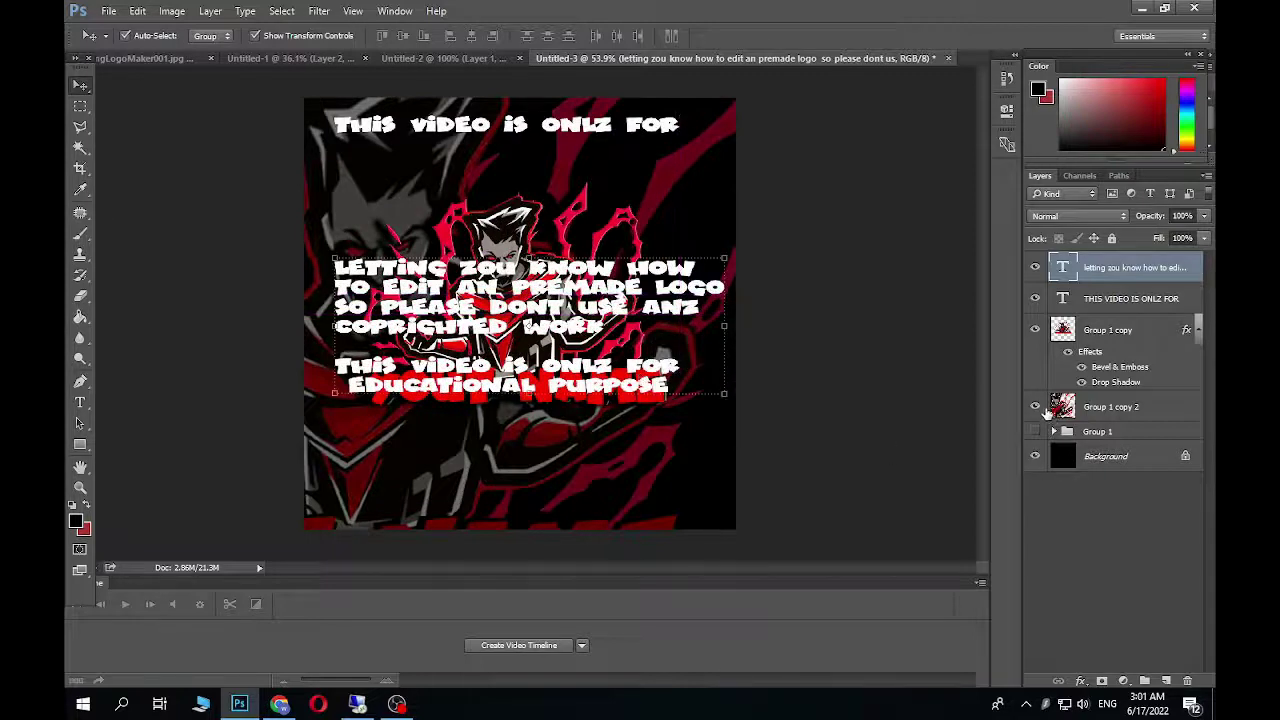
Add a new layer directly above the Group 1 copy logo layer and fill it with black.
{"action": "left_click", "coordinate": [1090, 462]}
{"action": "left_click", "coordinate": [1160, 676]}
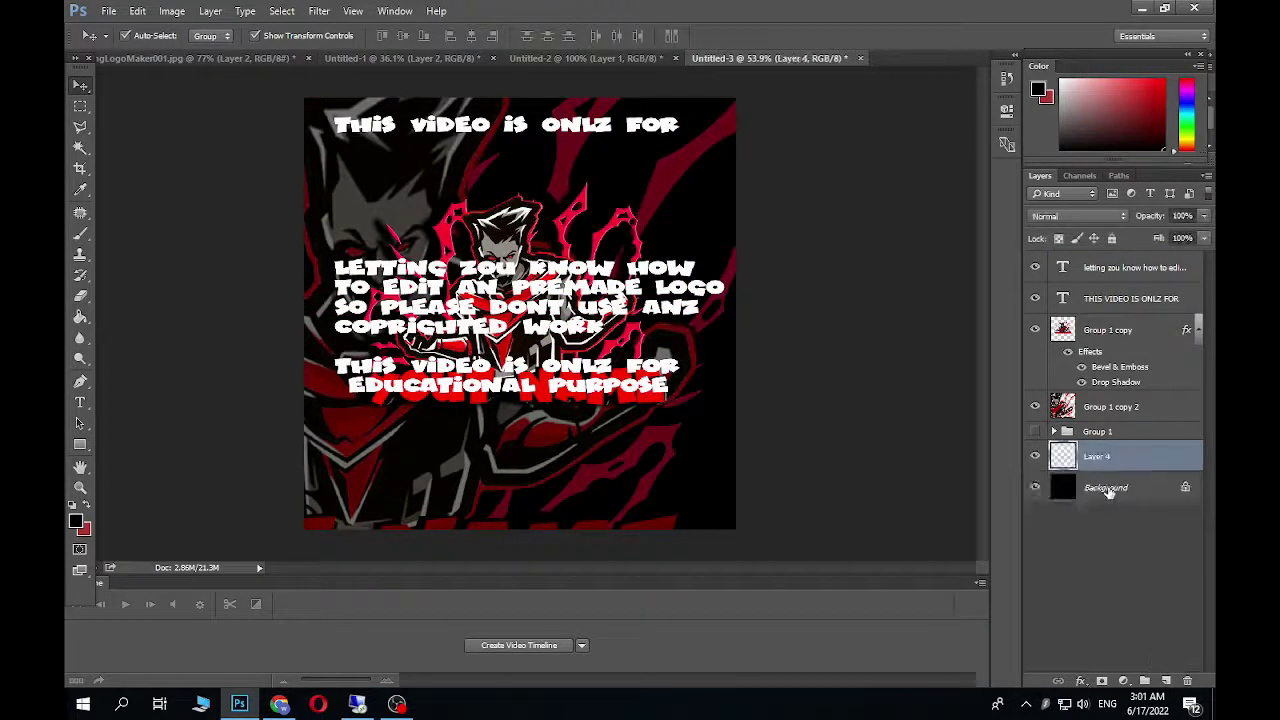
{"action": "left_click_drag", "start_coordinate": [1100, 466], "coordinate": [1098, 330]}
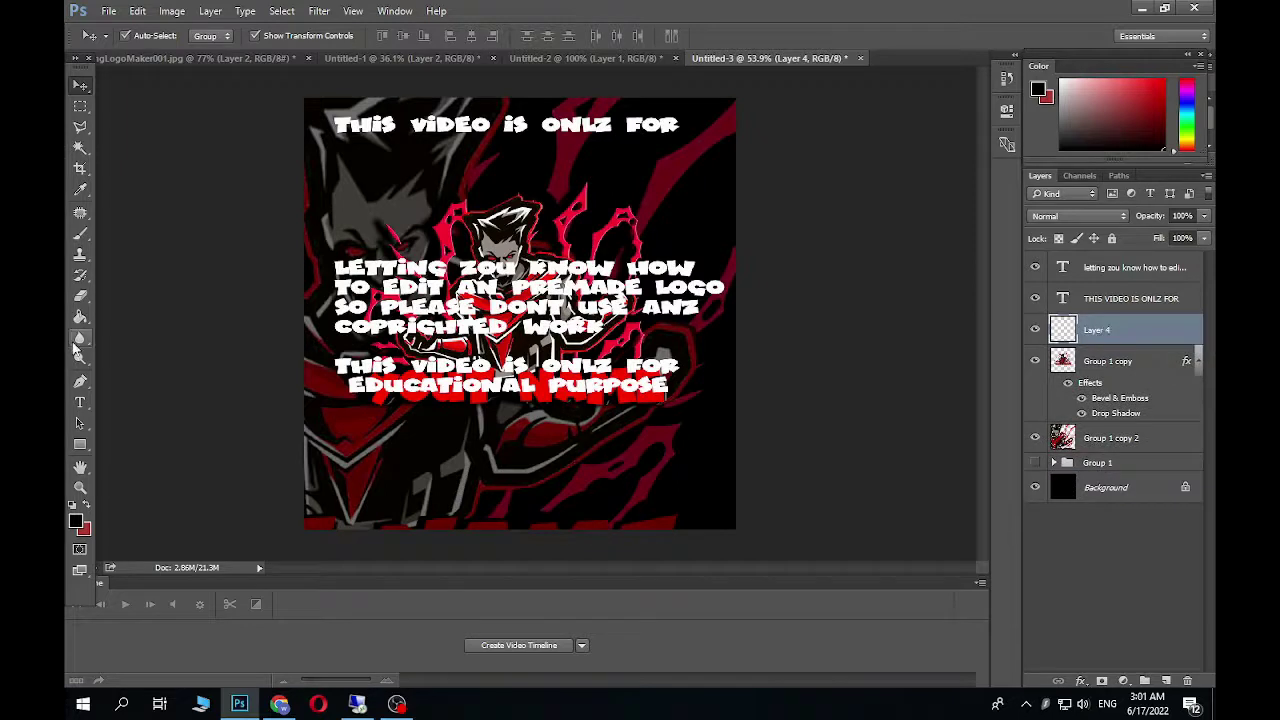
{"action": "left_click", "coordinate": [86, 319]}
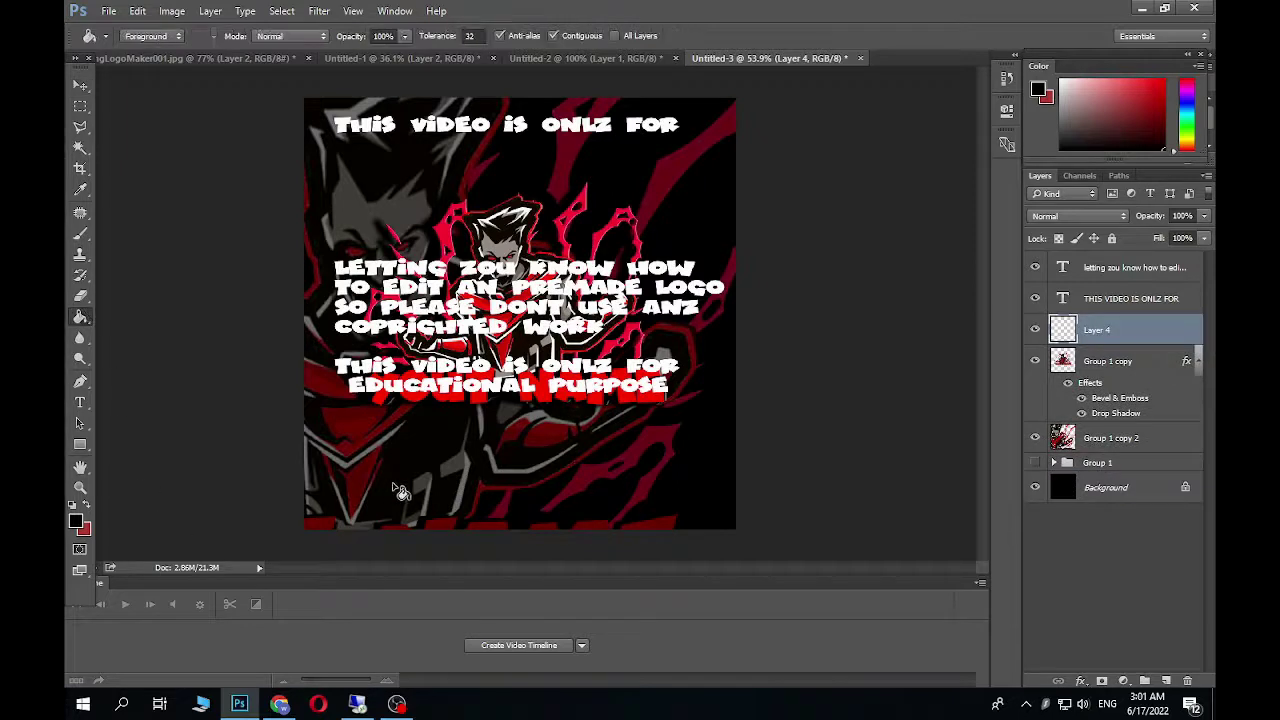
{"action": "left_click", "coordinate": [401, 490]}
Move the heading line down to just above the longer text block and nudge that block slightly upward.
{"action": "left_click", "coordinate": [80, 85]}
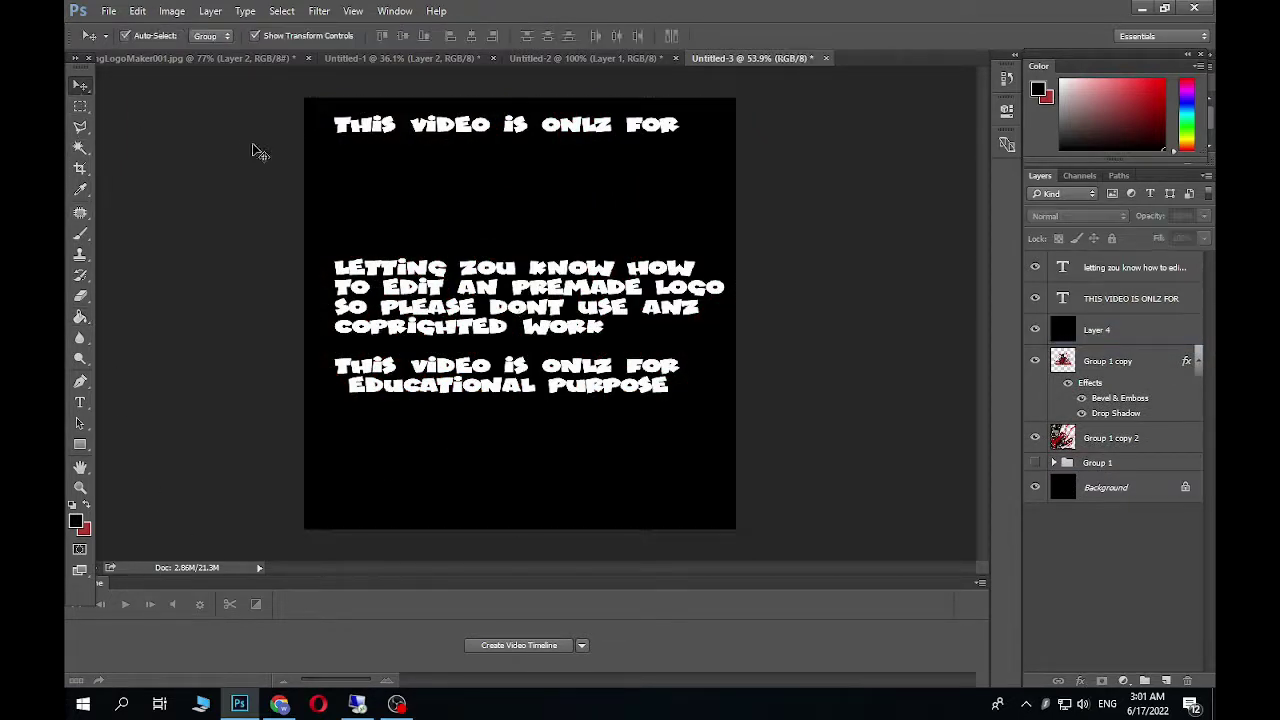
{"action": "left_click_drag", "start_coordinate": [613, 132], "coordinate": [613, 234]}
{"action": "left_click_drag", "start_coordinate": [633, 304], "coordinate": [633, 297]}
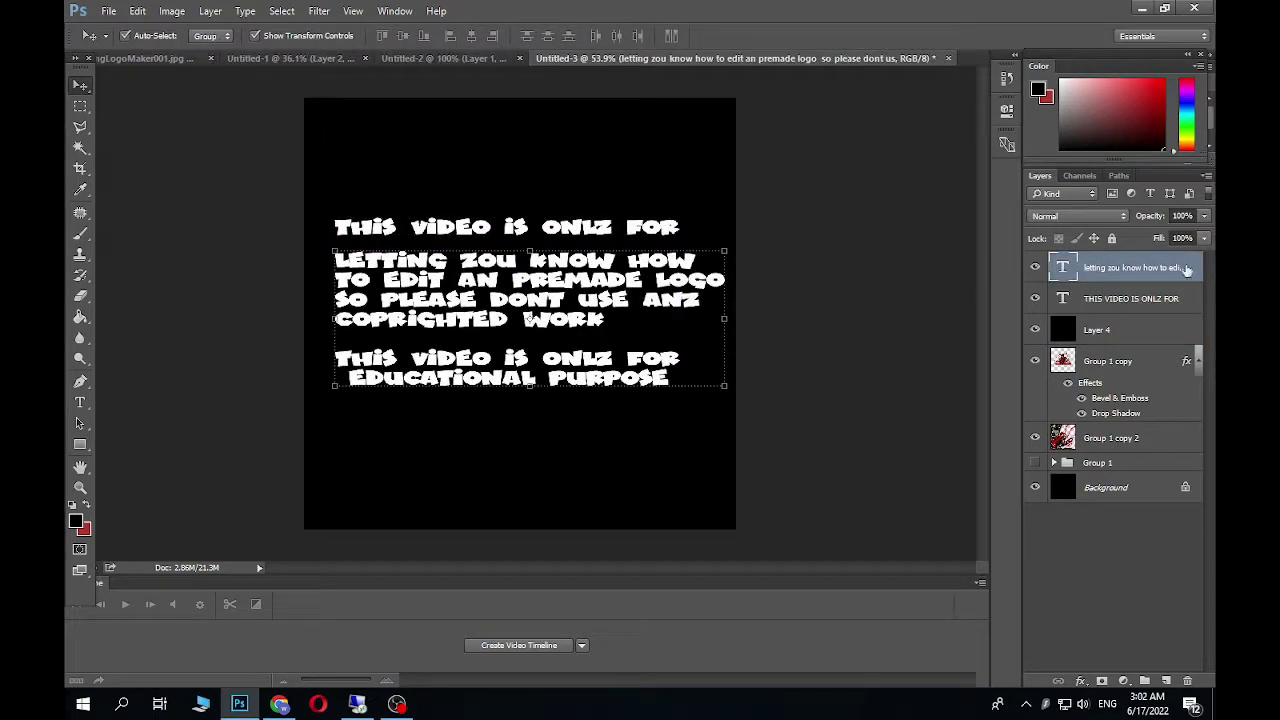
Lower the black overlay layer's fill to 51% and deselect the layer.
{"action": "left_click", "coordinate": [1174, 321]}
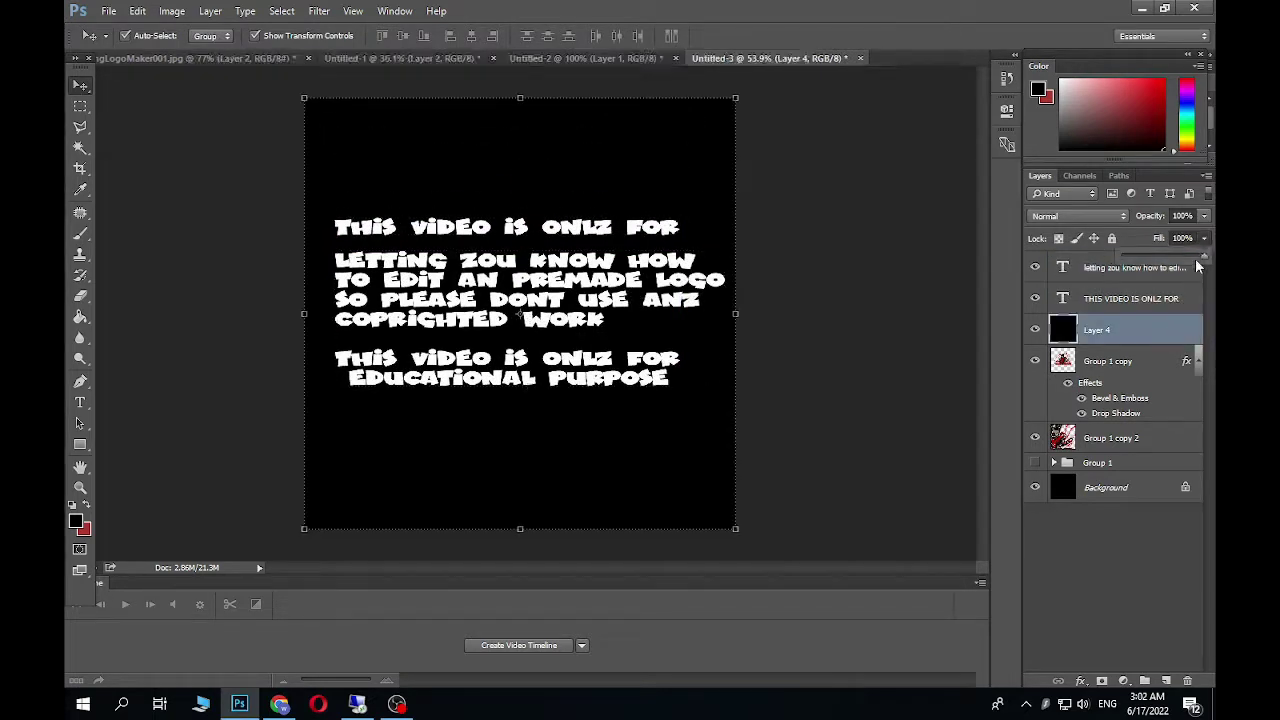
{"action": "mouse_move", "coordinate": [1182, 263]}
{"action": "left_mouse_down"}
{"action": "mouse_move", "coordinate": [1092, 264]}
{"action": "mouse_move", "coordinate": [1195, 261]}
{"action": "mouse_move", "coordinate": [1165, 256]}
{"action": "left_mouse_up"}
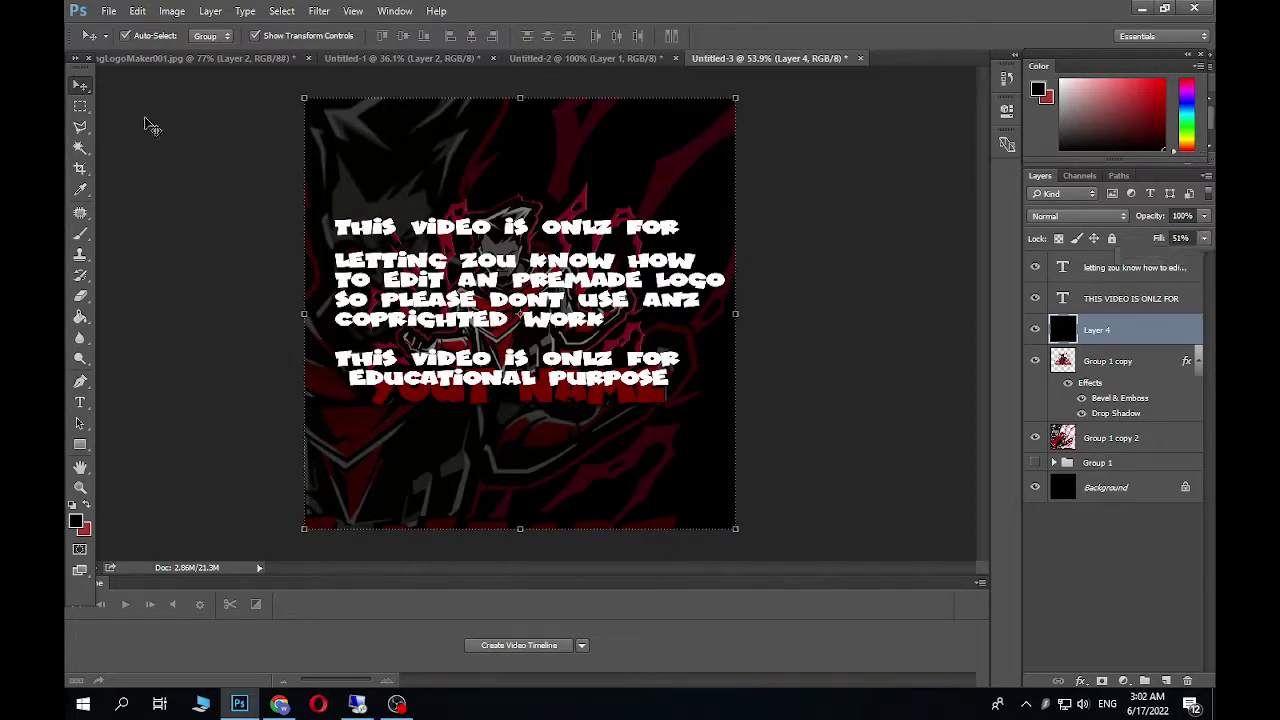
{"action": "left_click", "coordinate": [162, 130]}
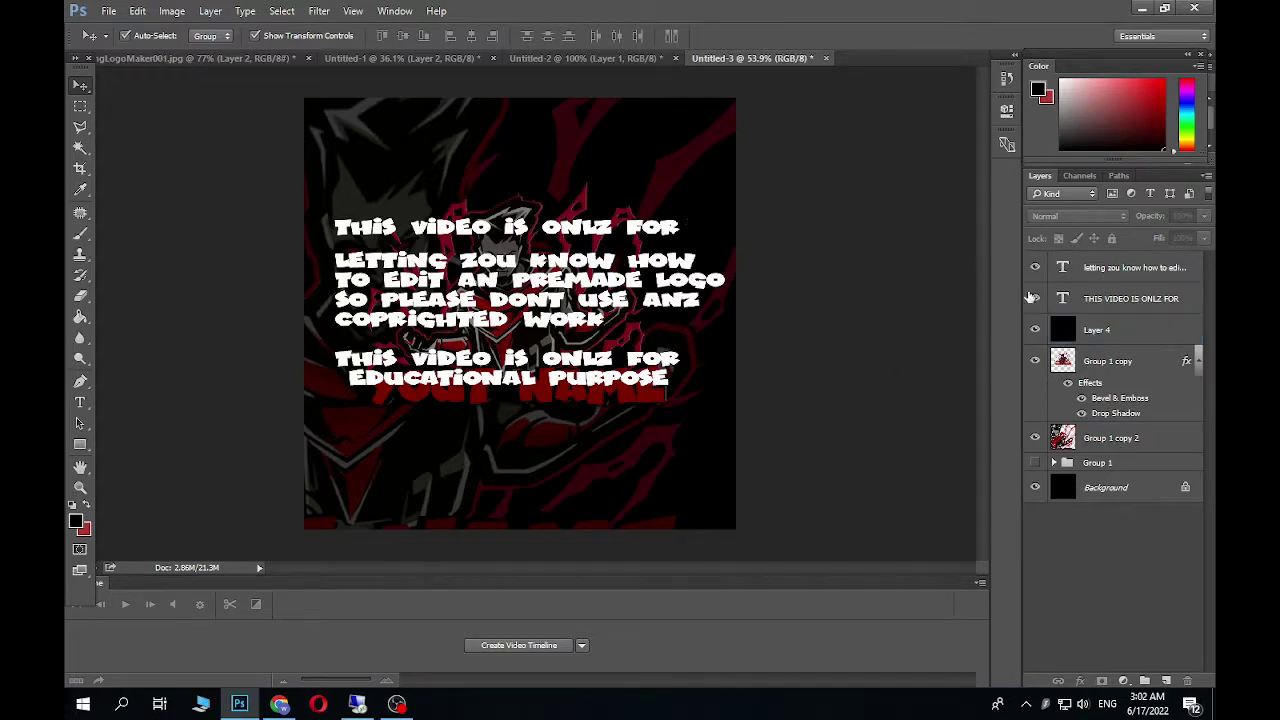
Start saving the artwork as a JPEG and create a folder named "logo" on the Desktop for it.
{"action": "key", "text": "ctrl+shift+s"}
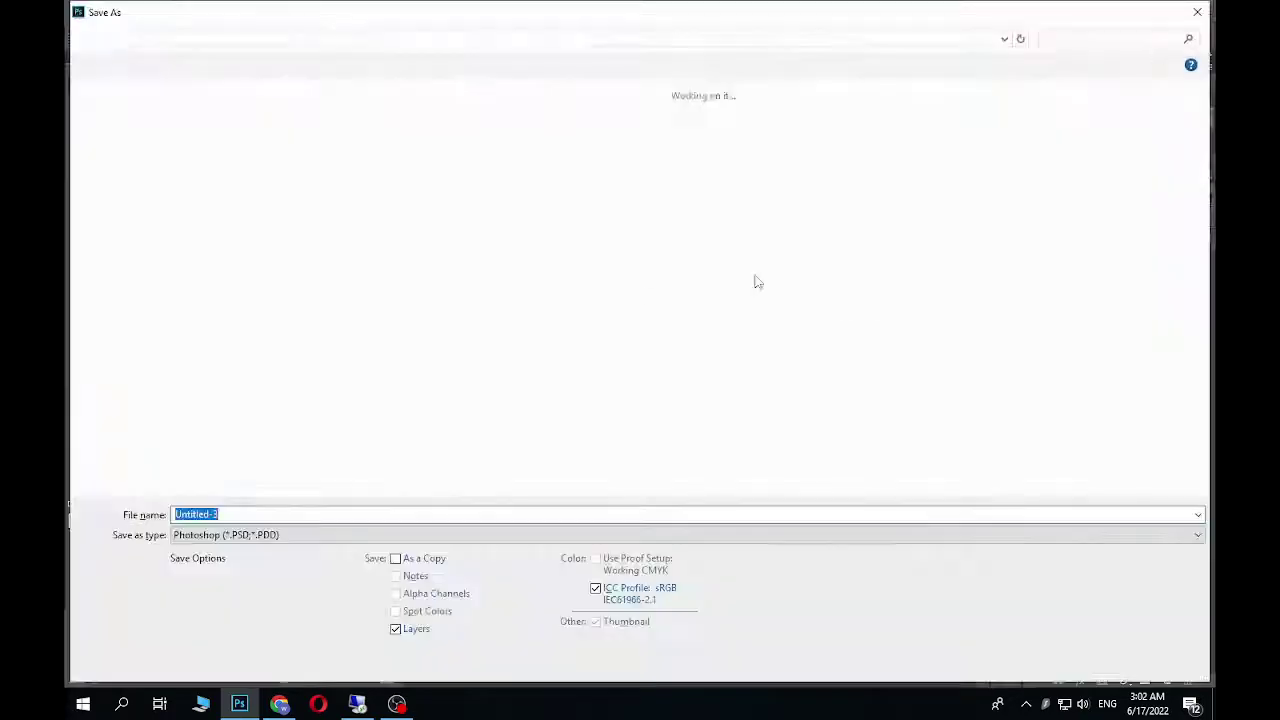
{"action": "left_click", "coordinate": [240, 535]}
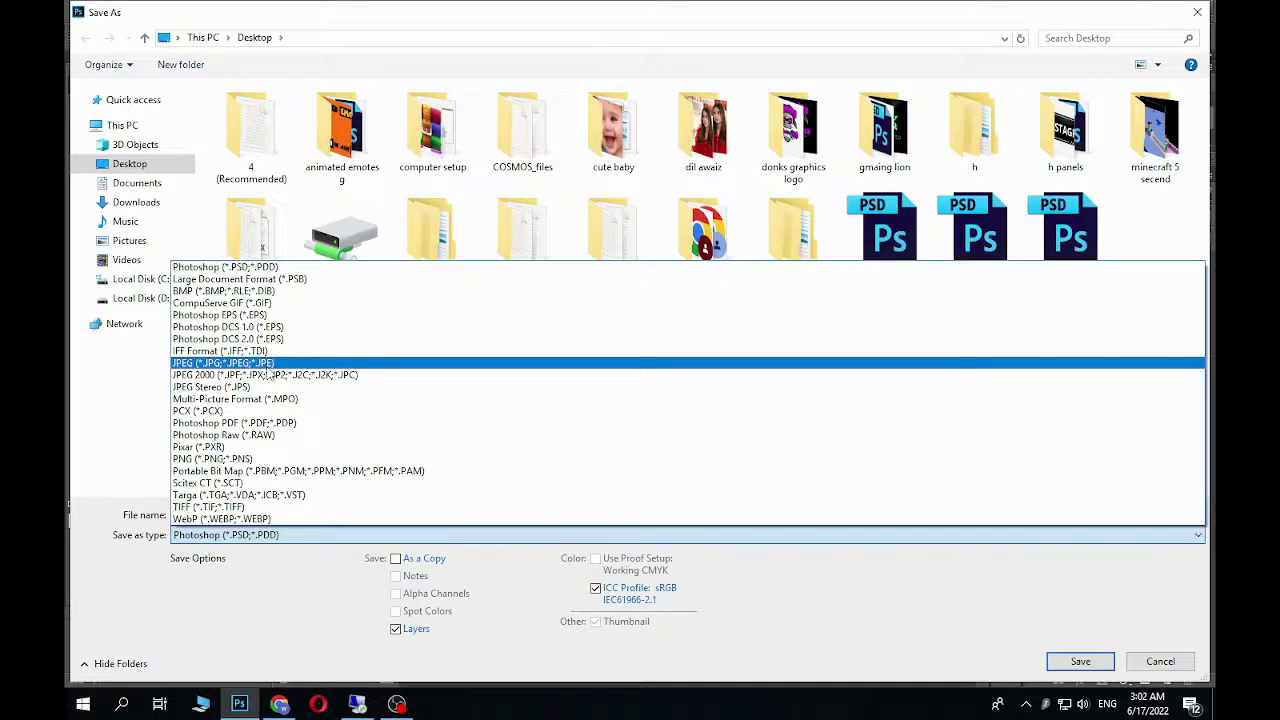
{"action": "left_click", "coordinate": [222, 362]}
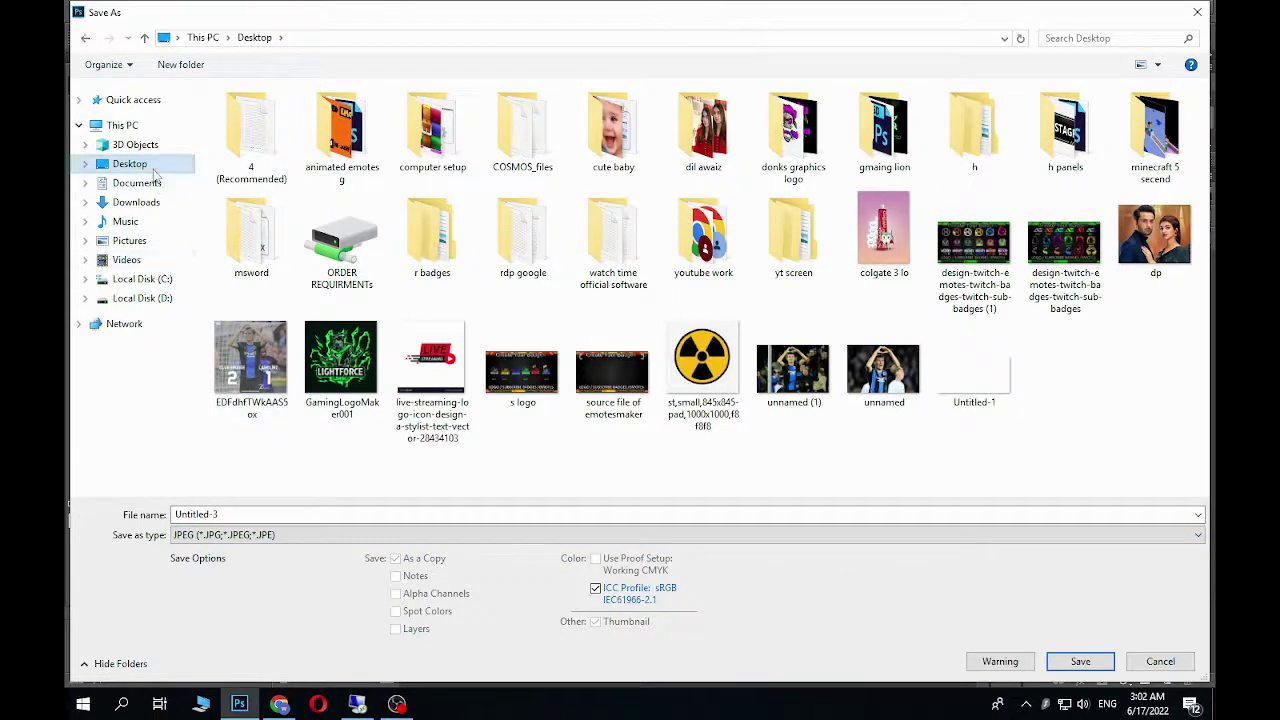
{"action": "right_click", "coordinate": [662, 459]}
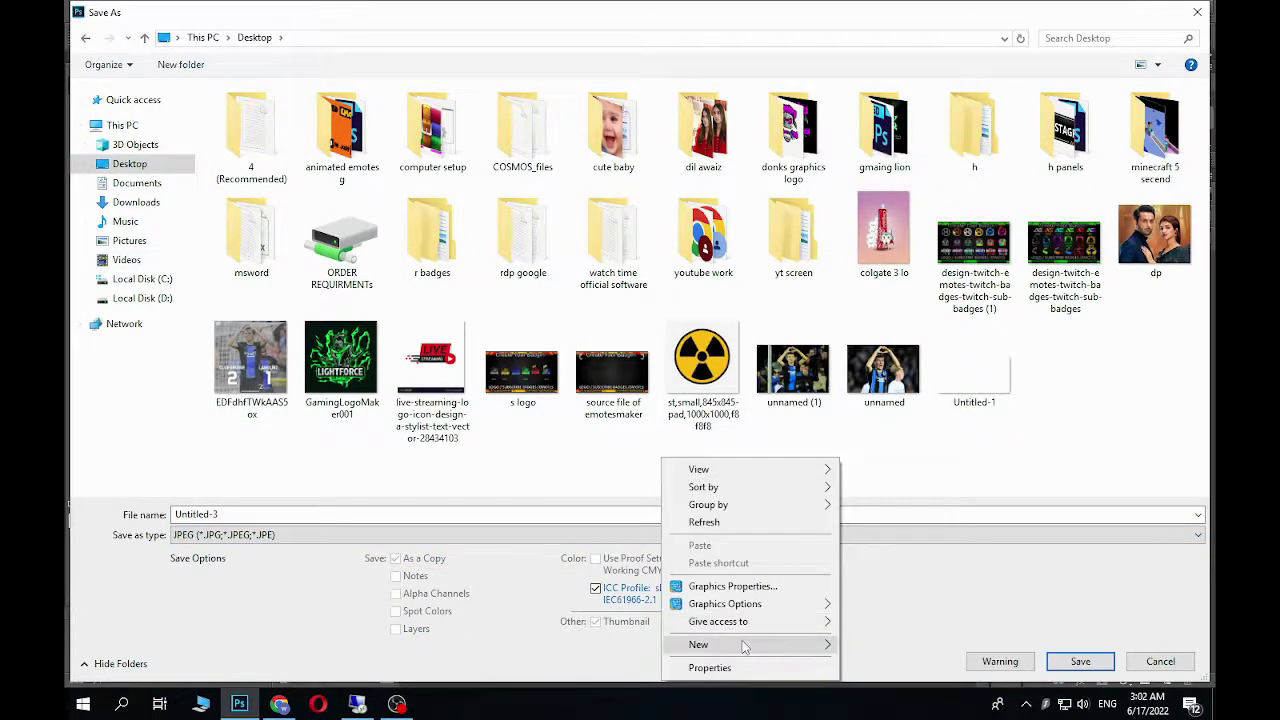
{"action": "mouse_move", "coordinate": [743, 643]}
{"action": "left_click", "coordinate": [877, 514]}
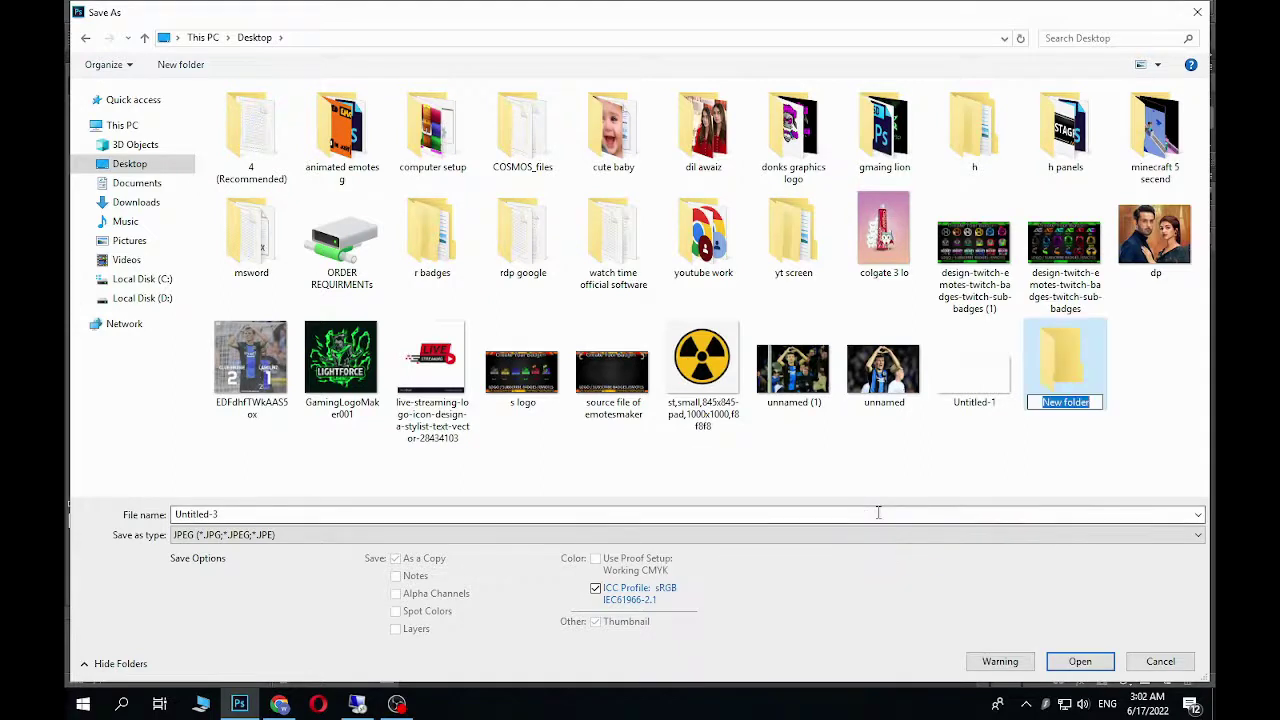
{"action": "key", "text": "BackSpace"}
{"action": "key", "text": "Return"}
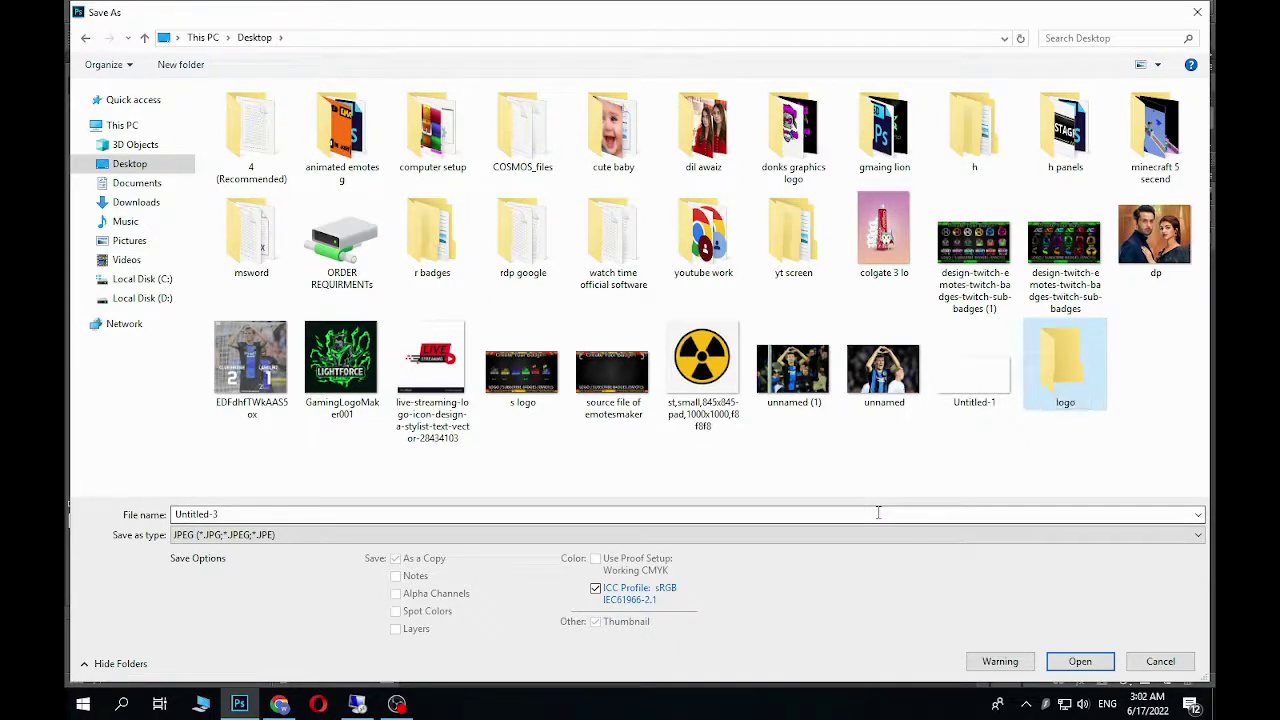
Save the JPEG as "logo" inside the Desktop's logo folder, accepting the offered JPEG options.
{"action": "double_click", "coordinate": [1060, 362]}
{"action": "left_click", "coordinate": [425, 513]}
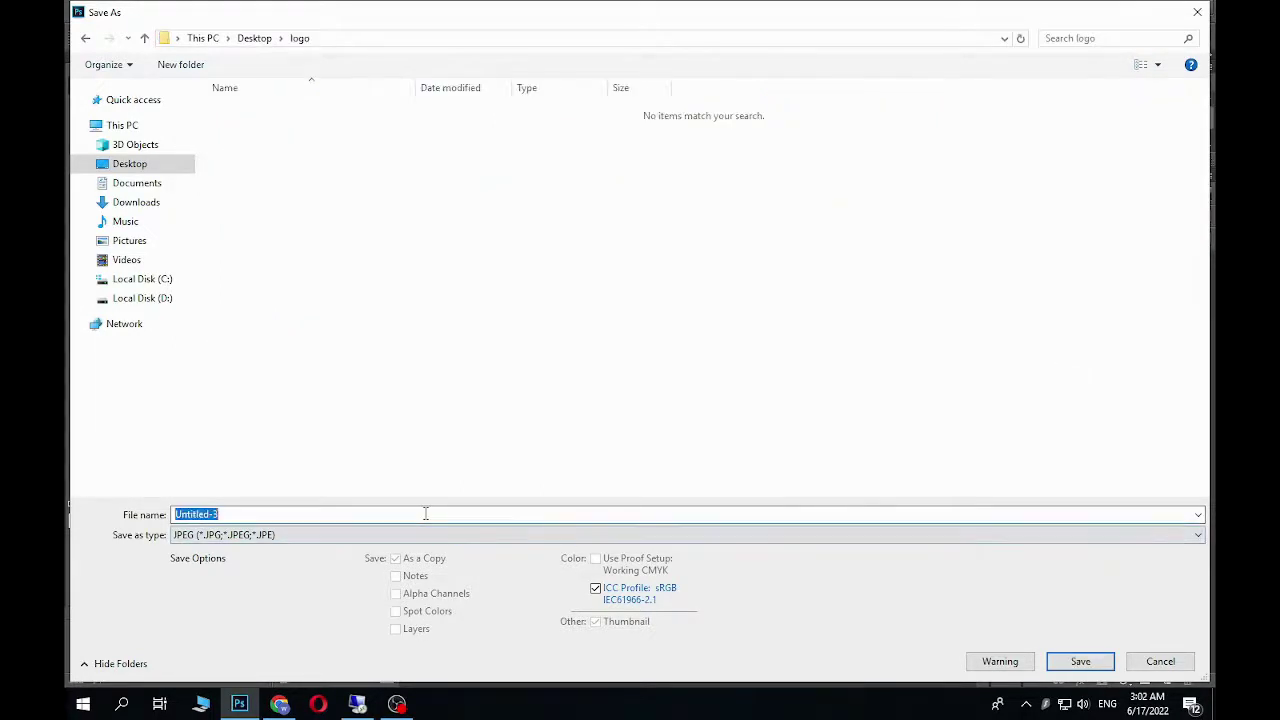
{"action": "type", "text": "logo"}
{"action": "key", "text": "Return"}
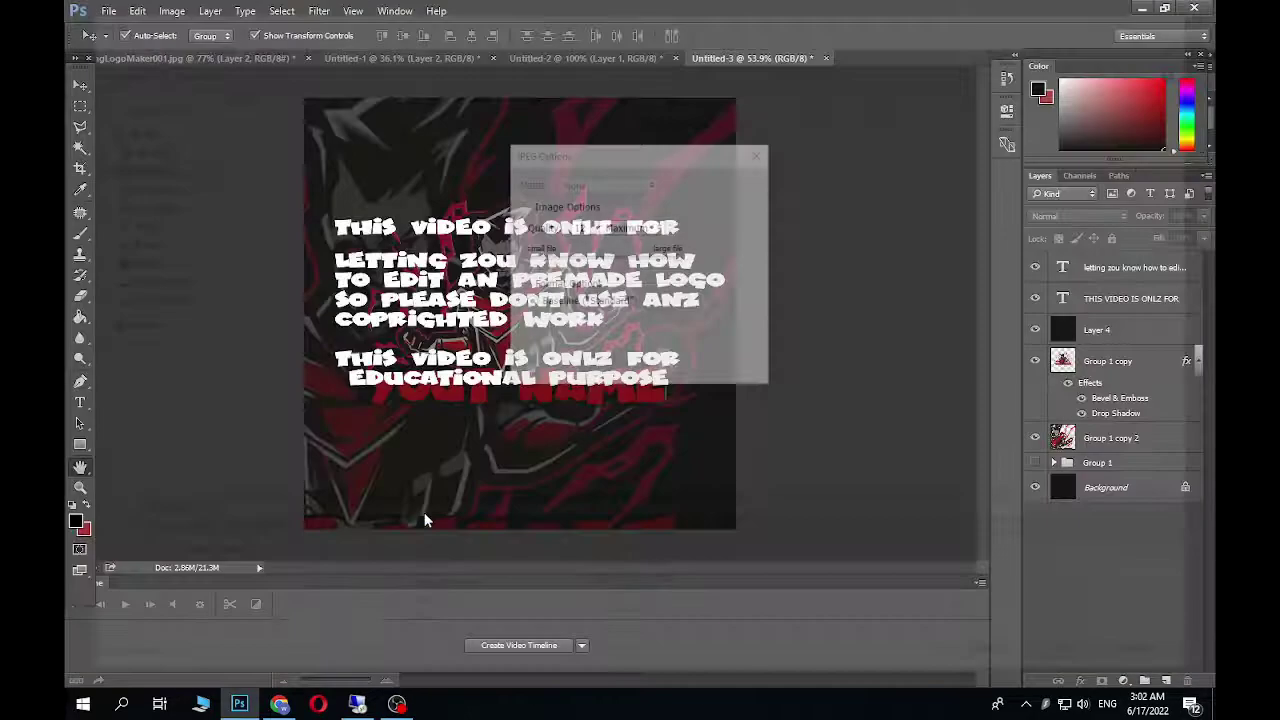
{"action": "key", "text": "Return"}
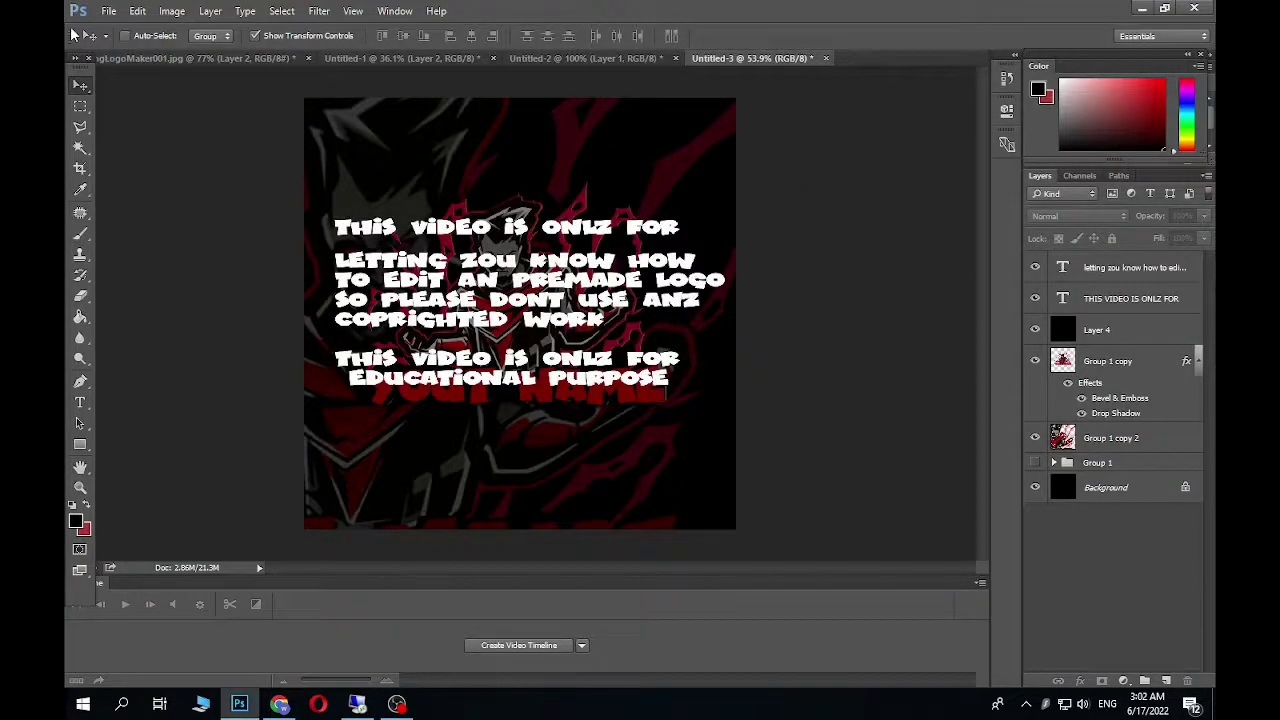
Save the layered document in Photoshop format as "logo psd" in the logo folder, keeping Maximize Compatibility on.
{"action": "key", "text": "ctrl+s"}
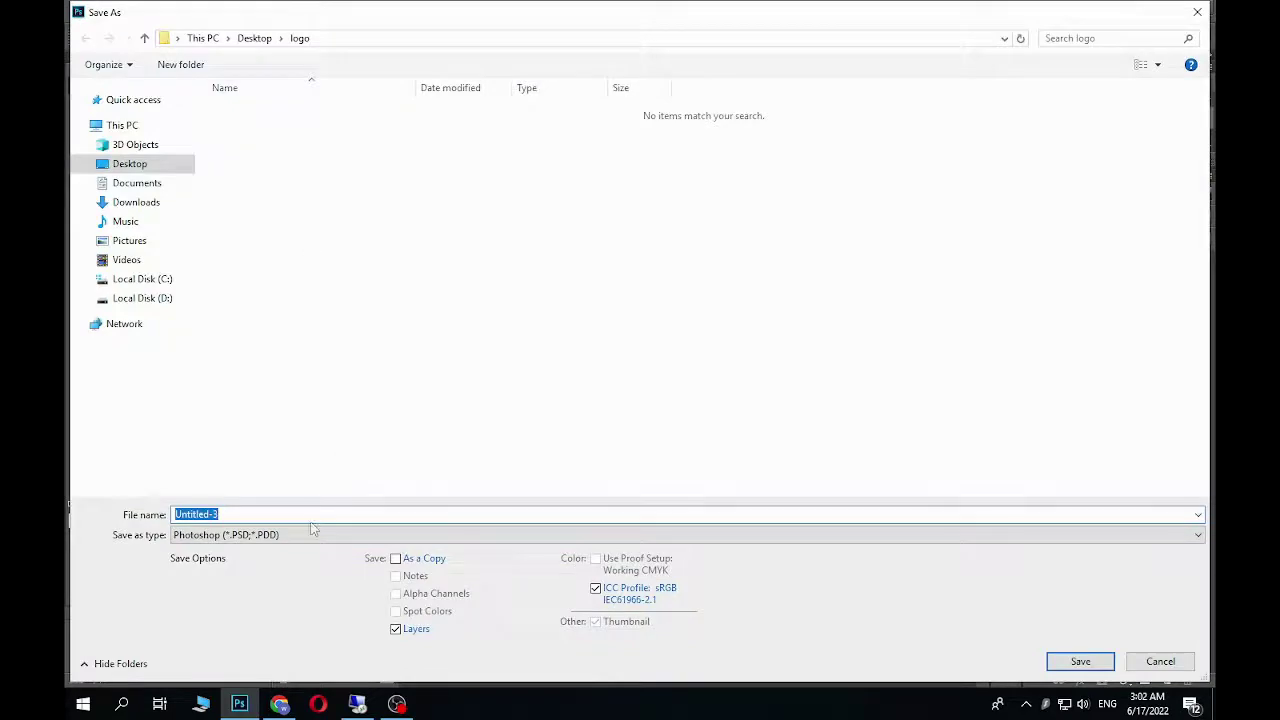
{"action": "type", "text": "log"}
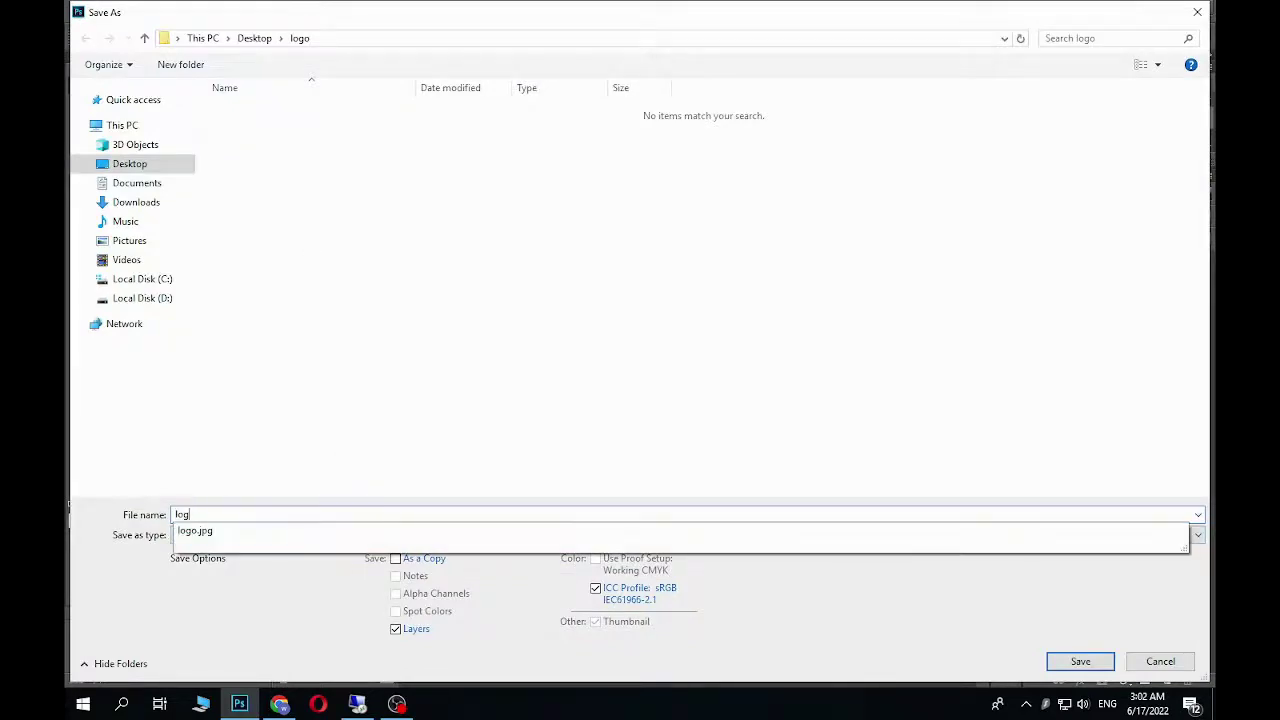
{"action": "type", "text": "o psd"}
{"action": "key", "text": "Return"}
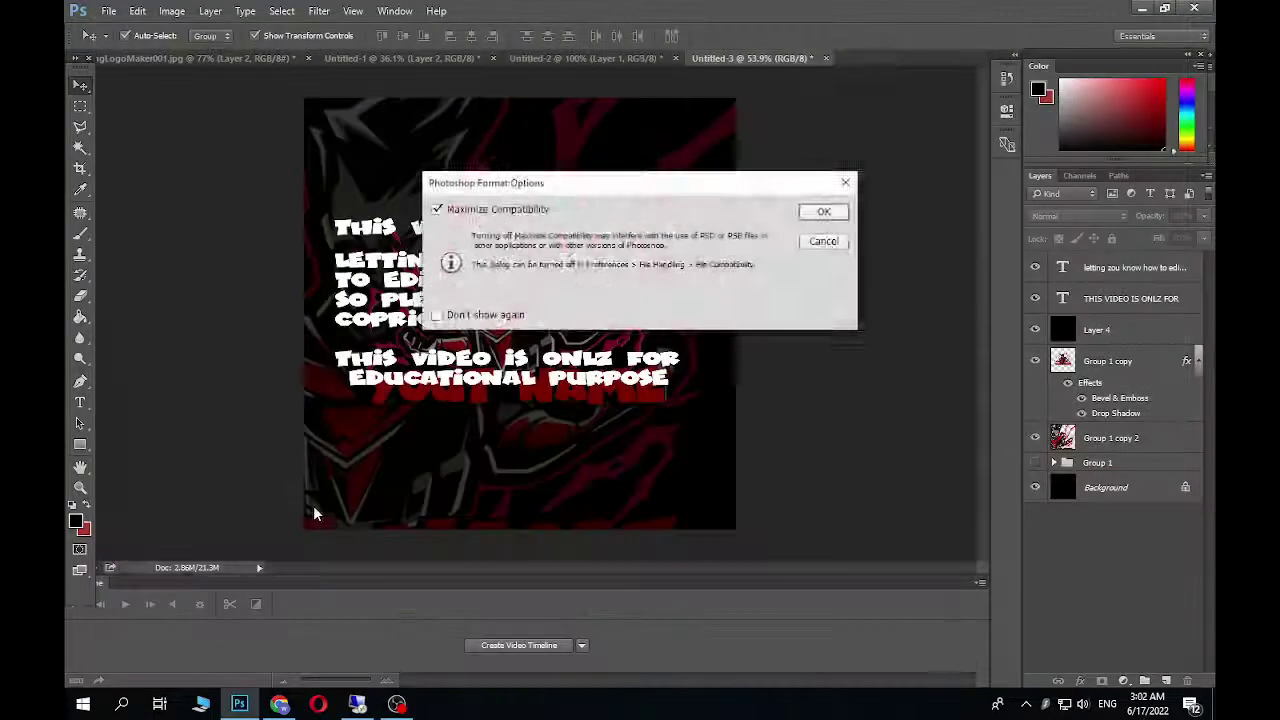
{"action": "key", "text": "Return"}
Switch to the desktop, view the exported logo image from the logo folder and close the viewer.
{"action": "left_click", "coordinate": [1165, 9]}
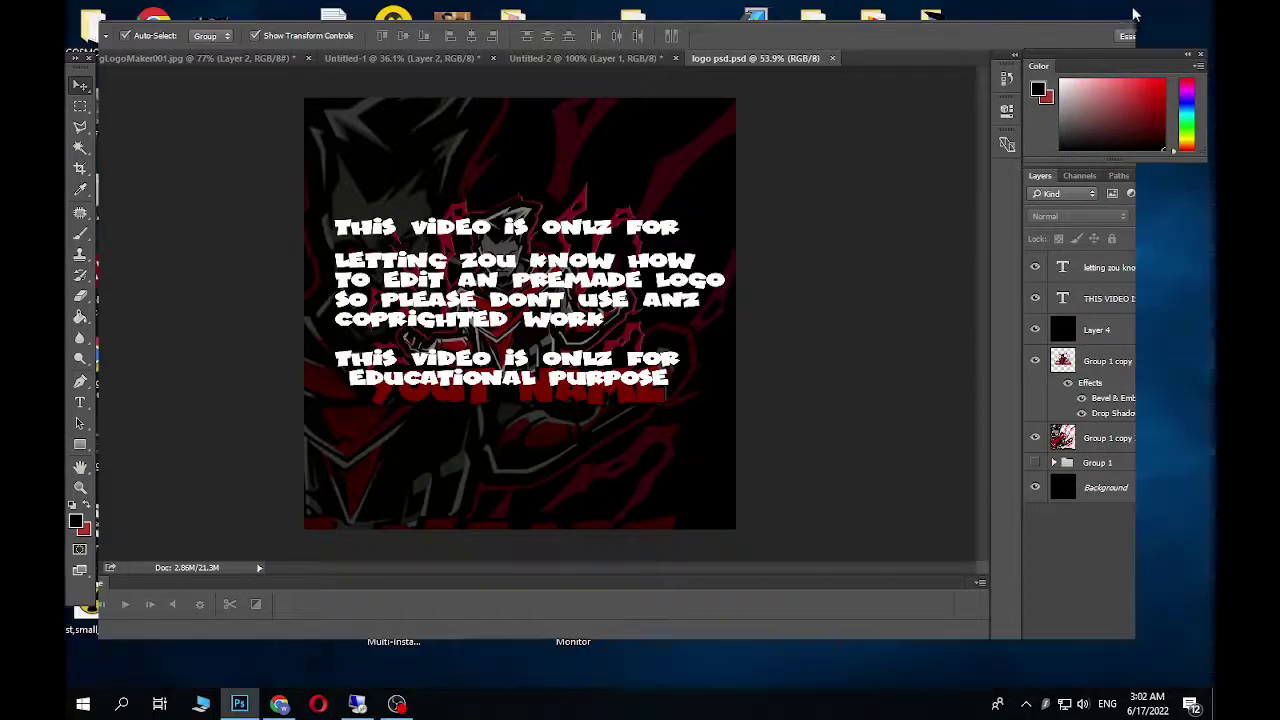
{"action": "left_click", "coordinate": [1140, 20]}
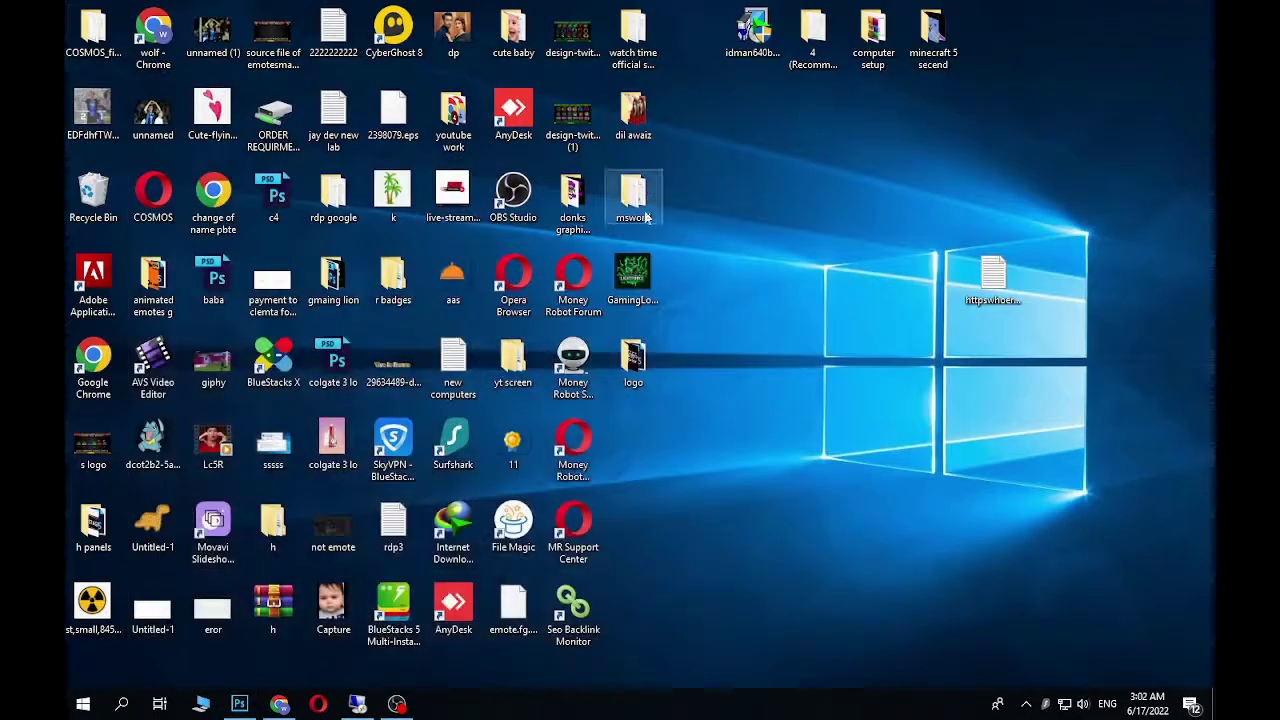
{"action": "double_click", "coordinate": [636, 365]}
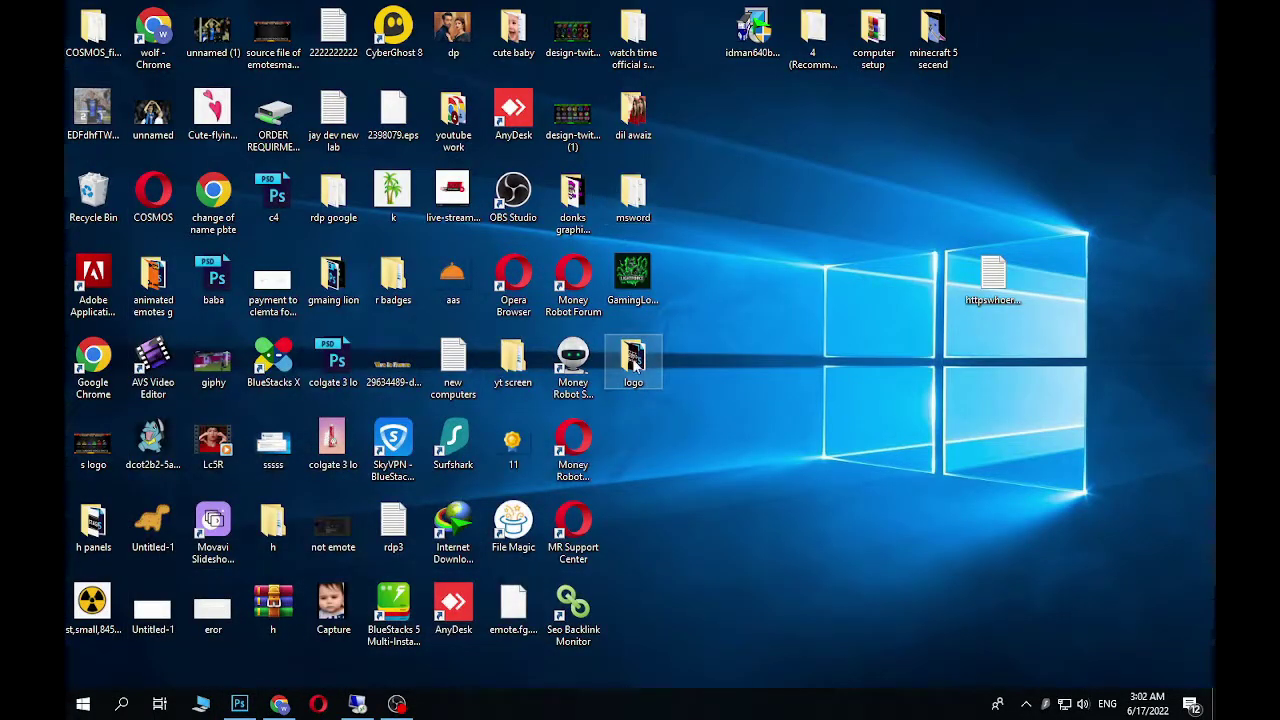
{"action": "left_click", "coordinate": [345, 112]}
{"action": "double_click", "coordinate": [345, 110]}
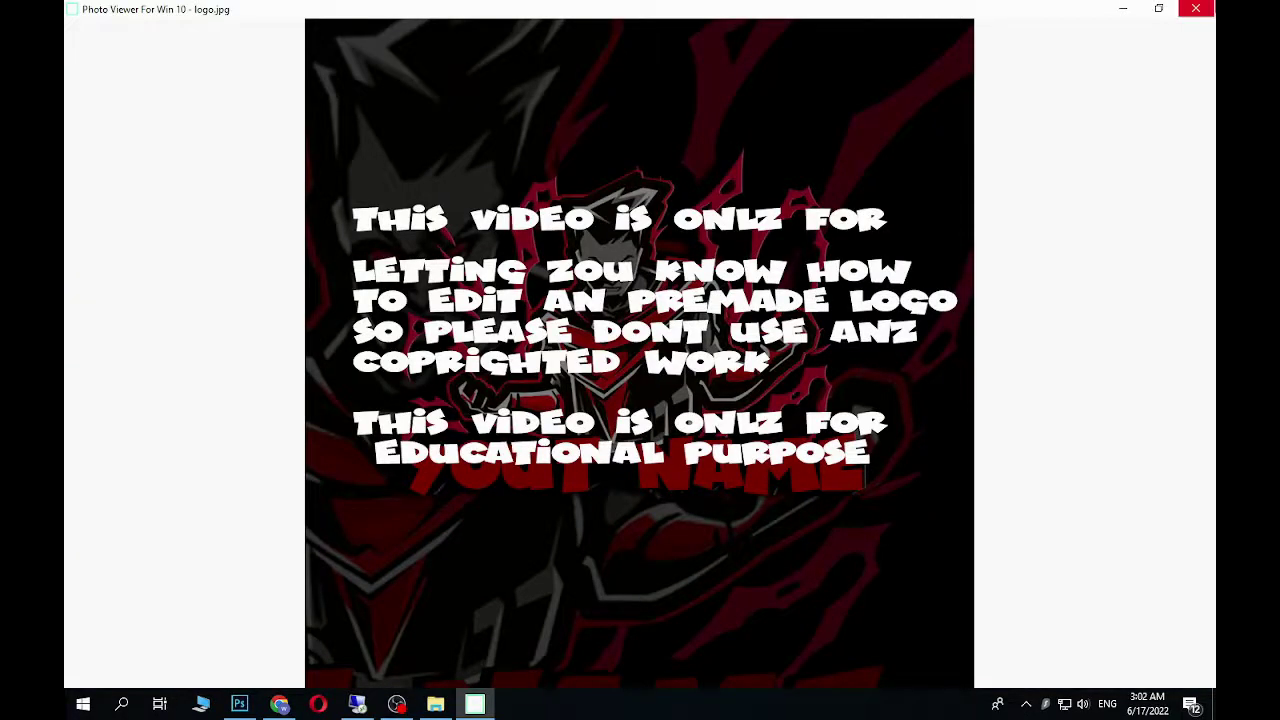
{"action": "left_click", "coordinate": [1196, 8]}
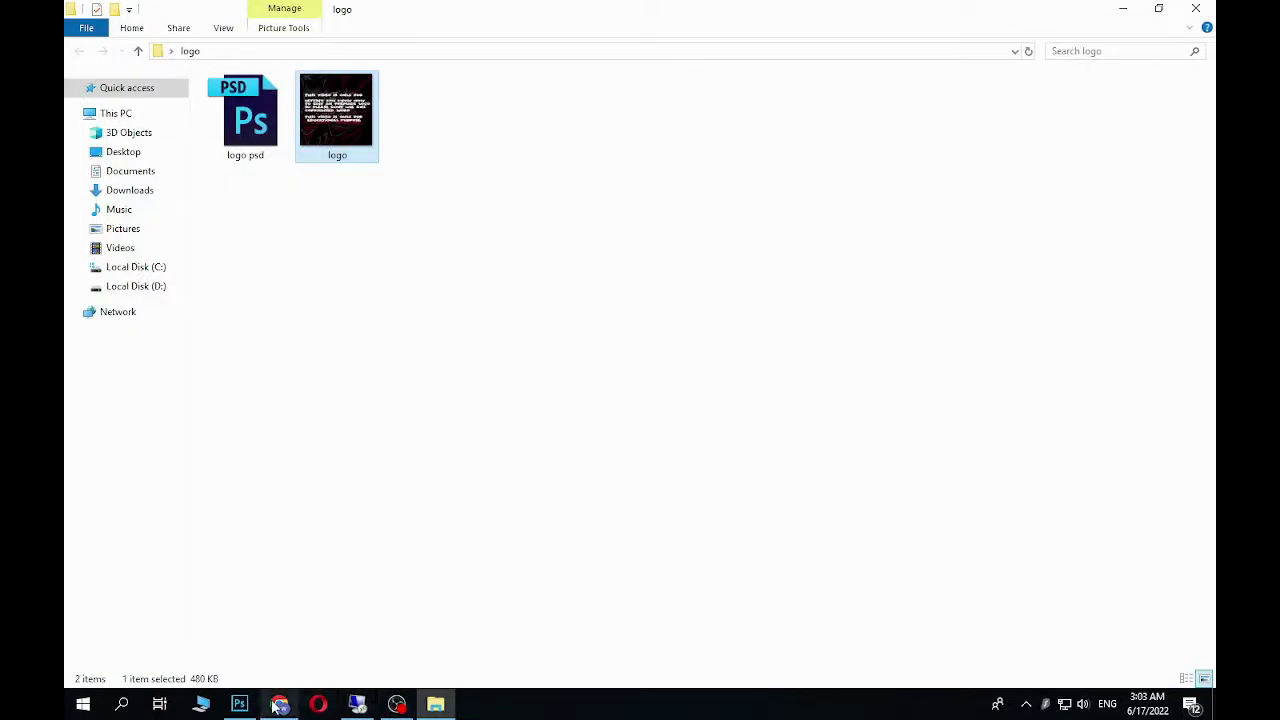
{"action": "left_click", "coordinate": [239, 704]}
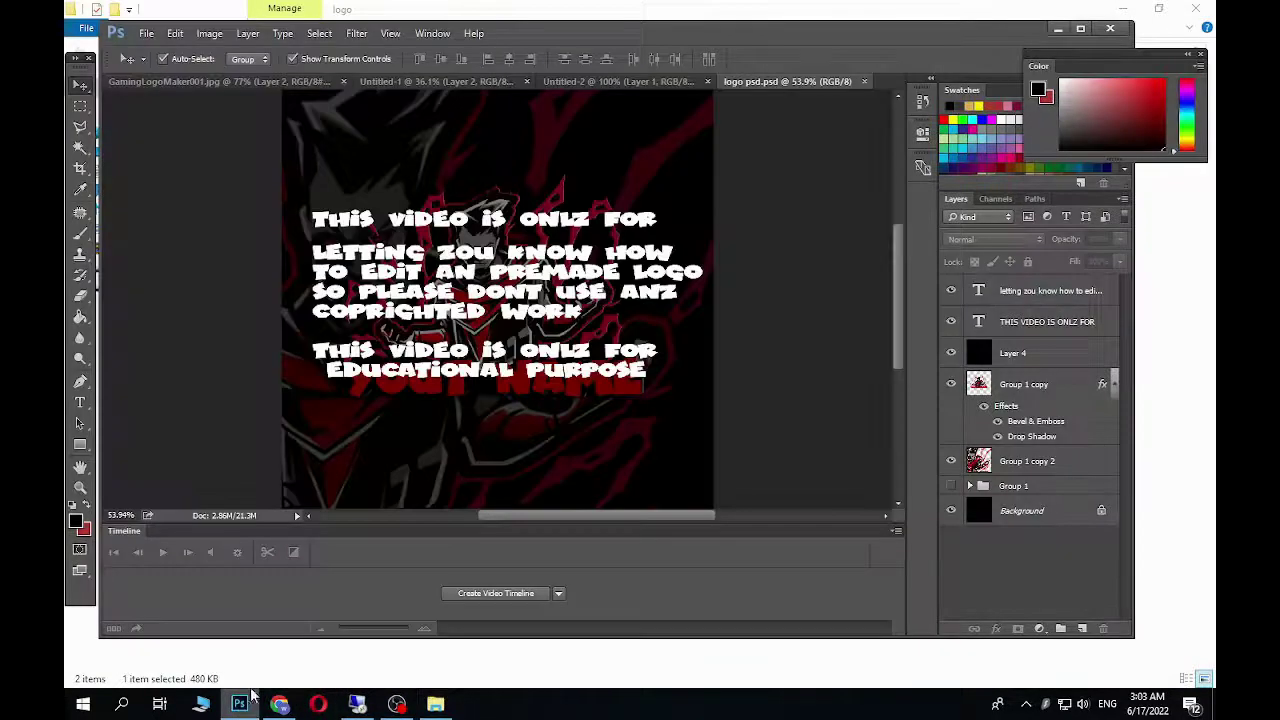
{"action": "left_click", "coordinate": [397, 705]}
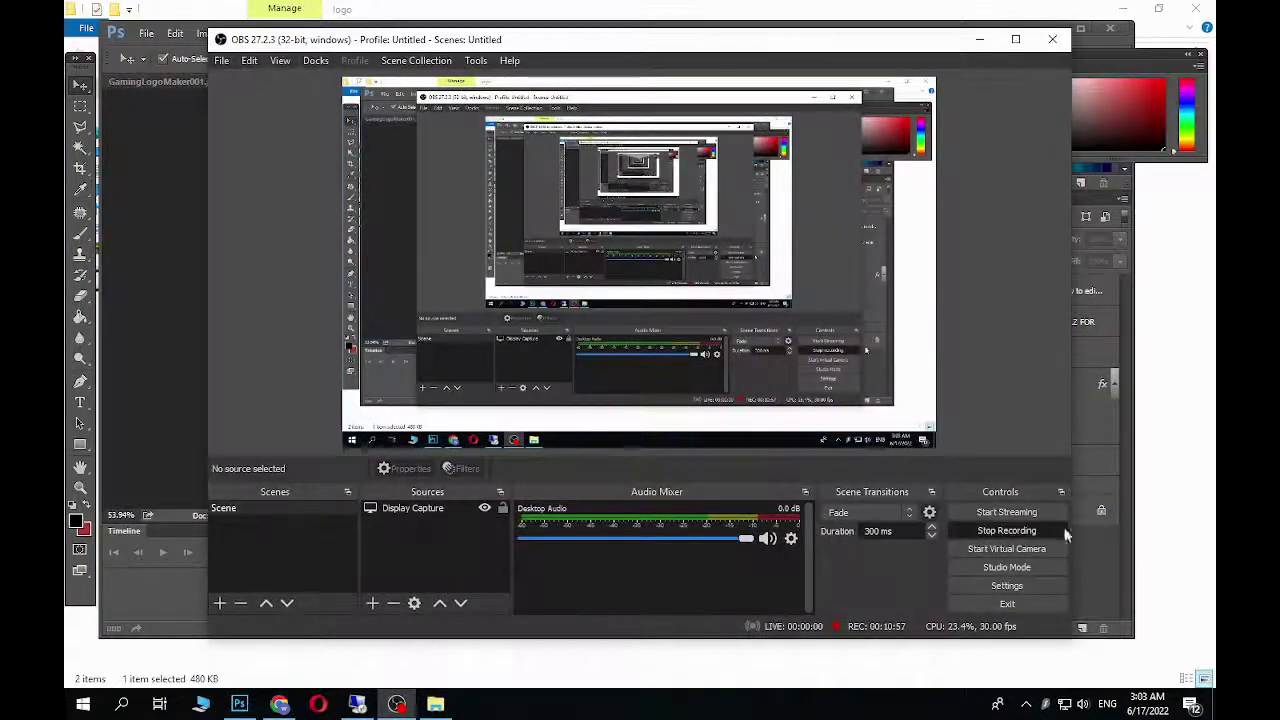